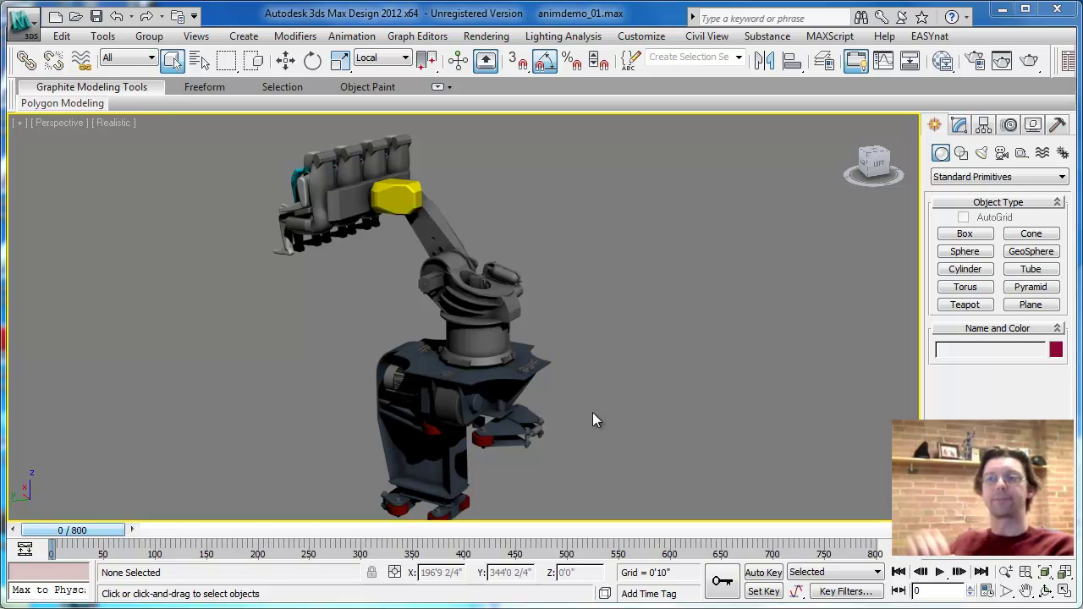
- Try rotating the ROTARY BODY:05 of the robot arm about its local vertical axis
middle_drag(550, 361, 636, 407)
middle_drag(572, 392, 547, 398)
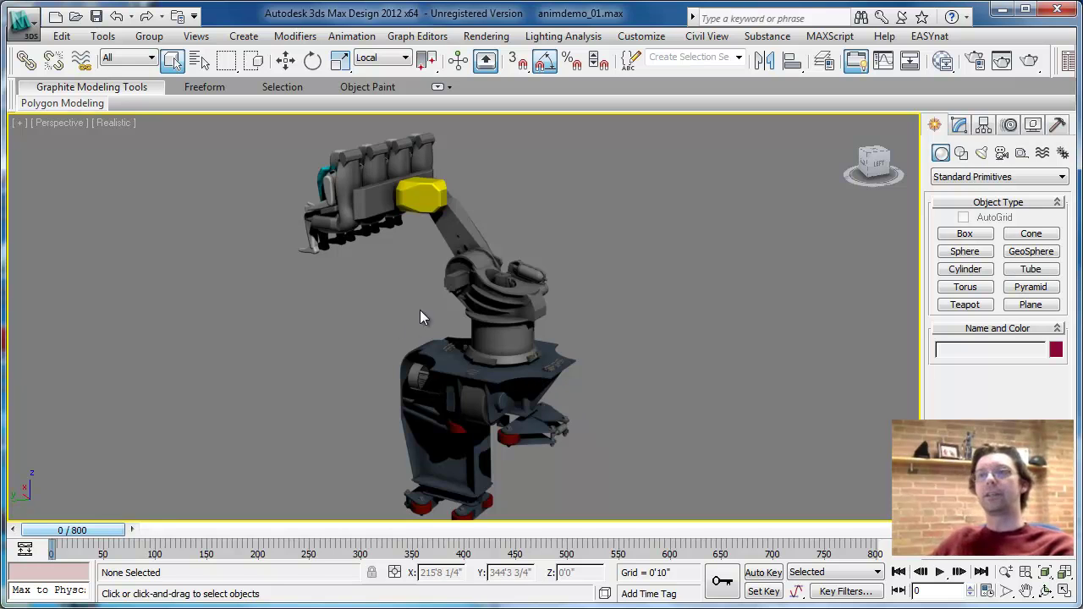
click(505, 301)
click(455, 224)
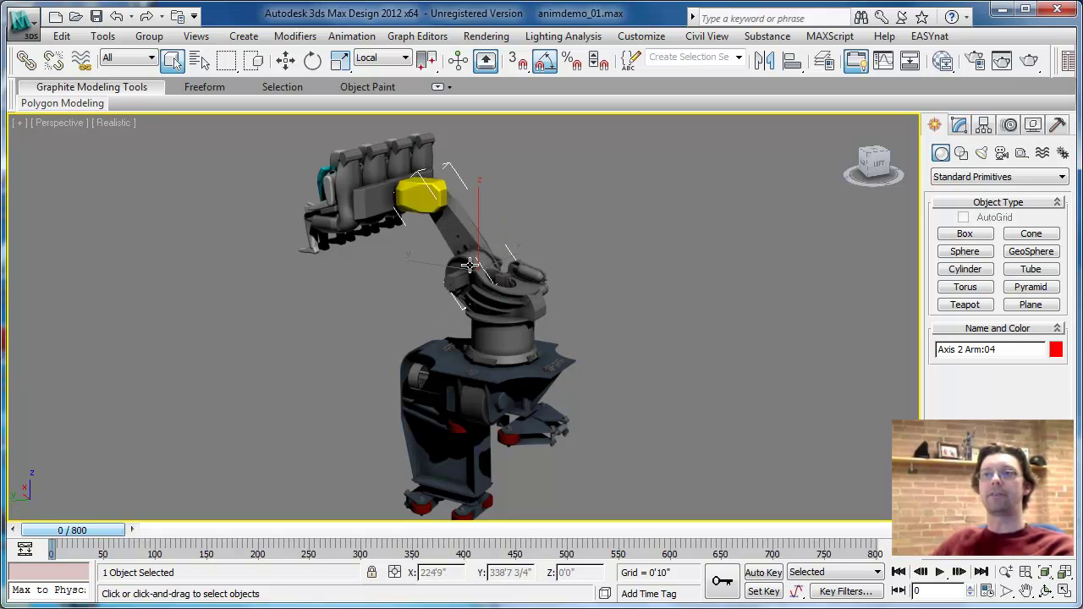
click(498, 298)
right_click(497, 298)
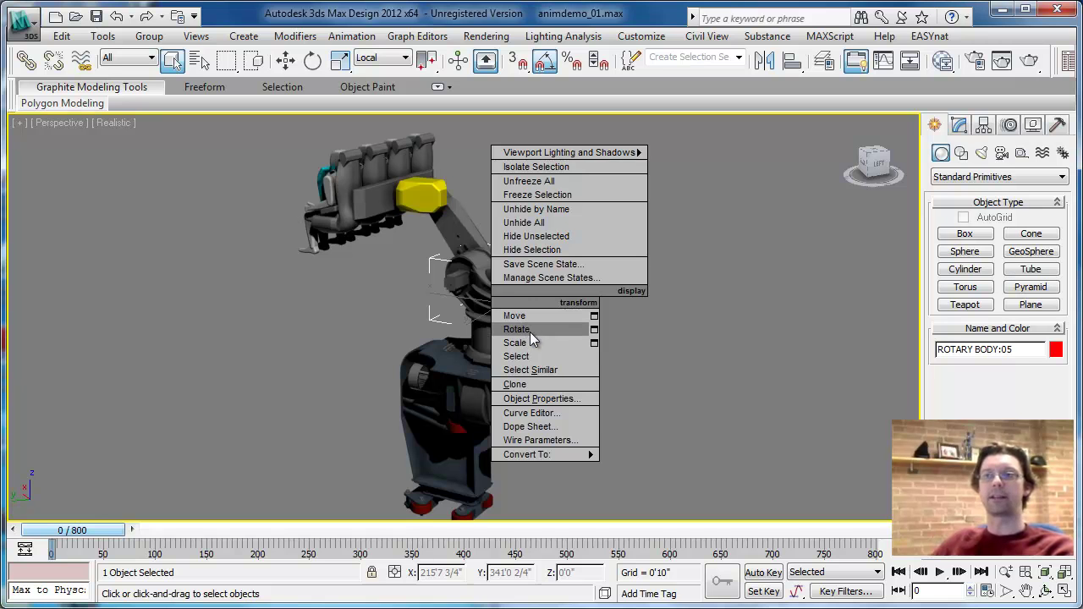
click(518, 329)
drag(490, 324, 451, 342)
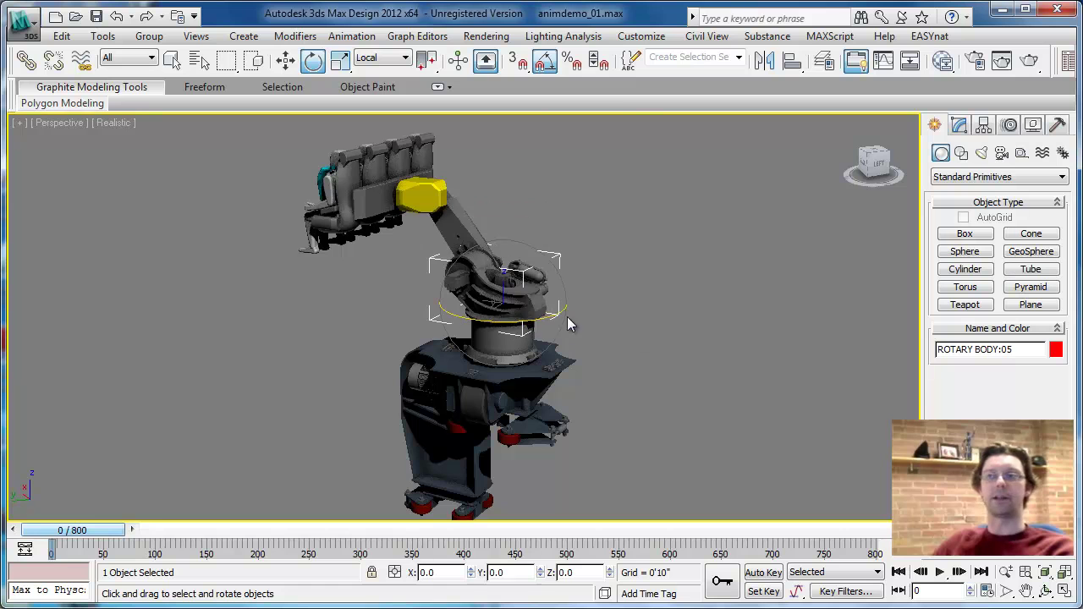
- Try tilting the Axis 2 Arm:04 with the Rotate tool about its single available local axis
click(471, 229)
right_click(471, 229)
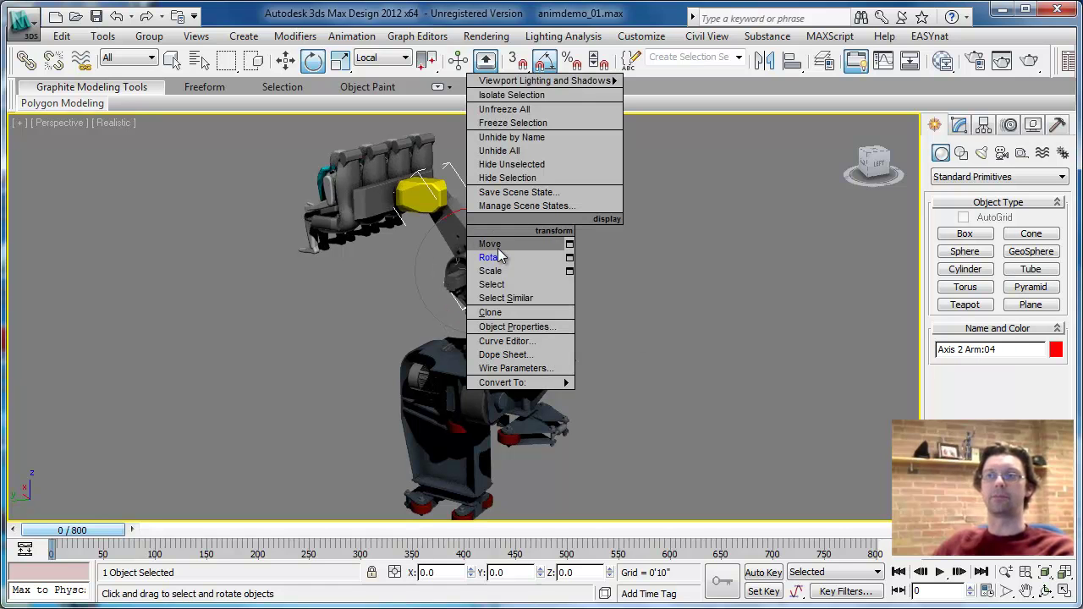
click(490, 257)
drag(484, 242, 484, 314)
right_click(484, 313)
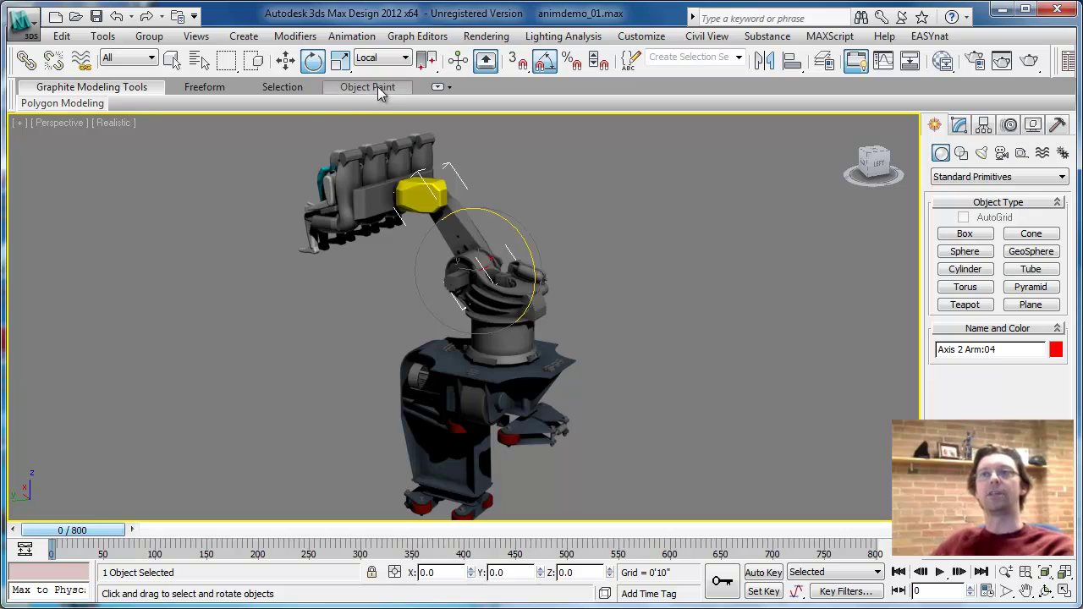
- Set the reference coordinate system to View and examine the rotation gizmo on the Axis 2 Arm:04
click(404, 61)
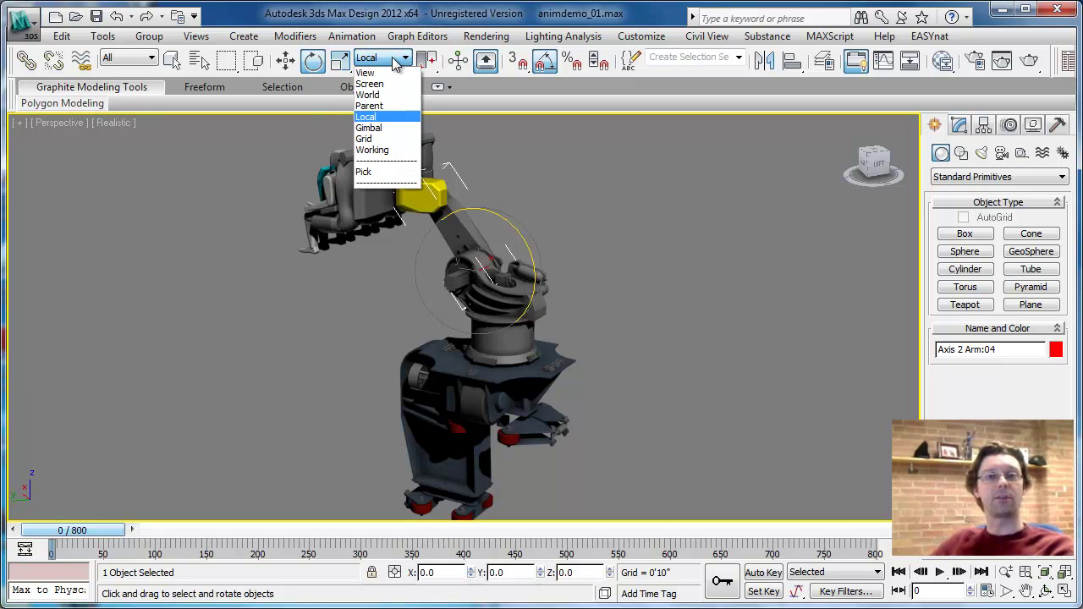
click(550, 188)
click(397, 58)
click(388, 74)
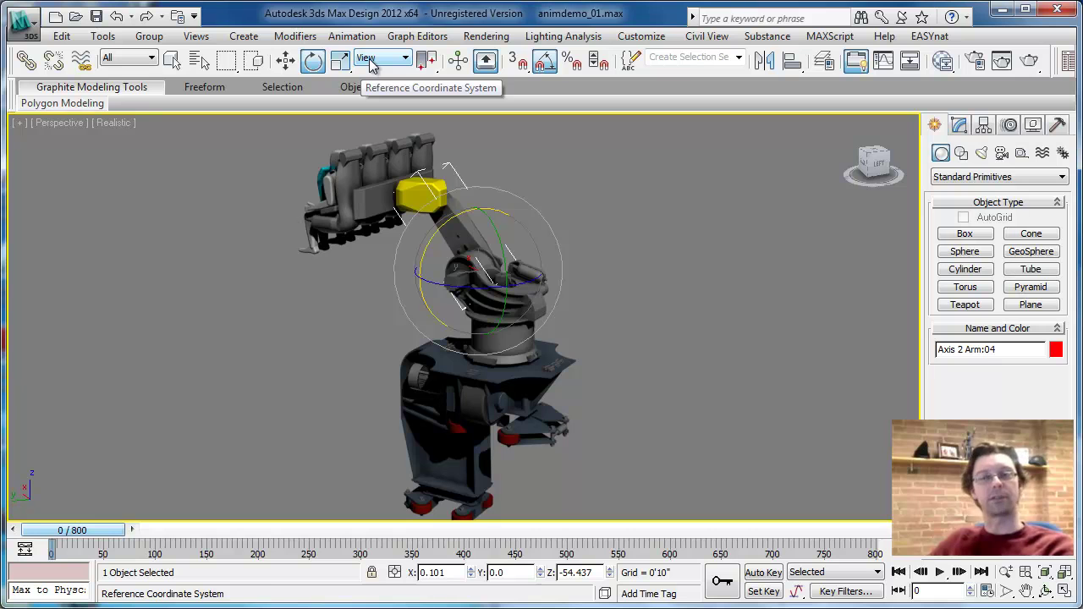
alt+middle_drag(550, 329, 511, 224)
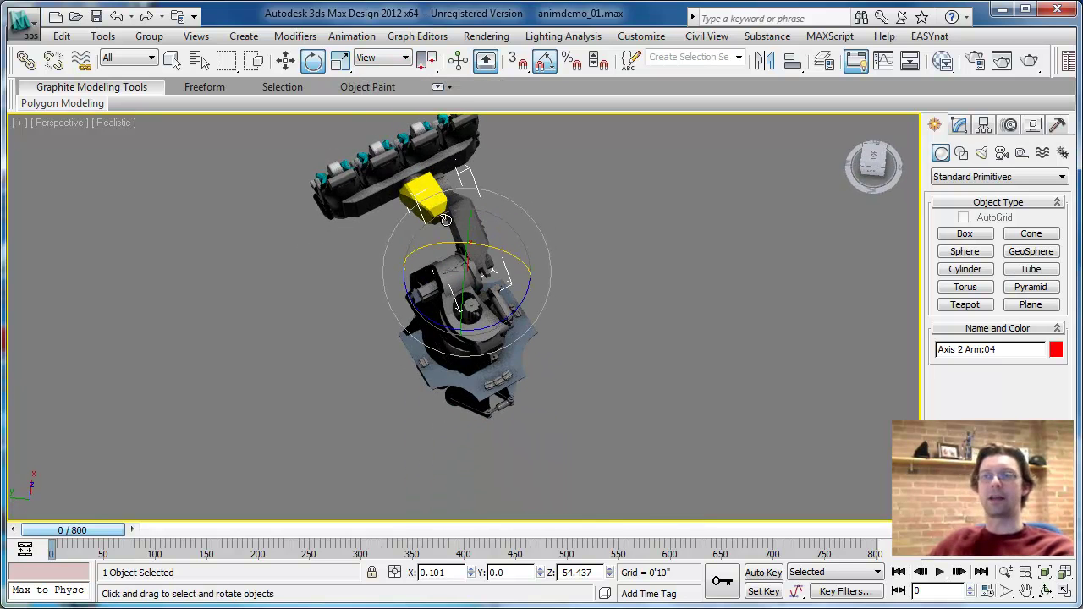
alt+middle_drag(487, 336, 473, 212)
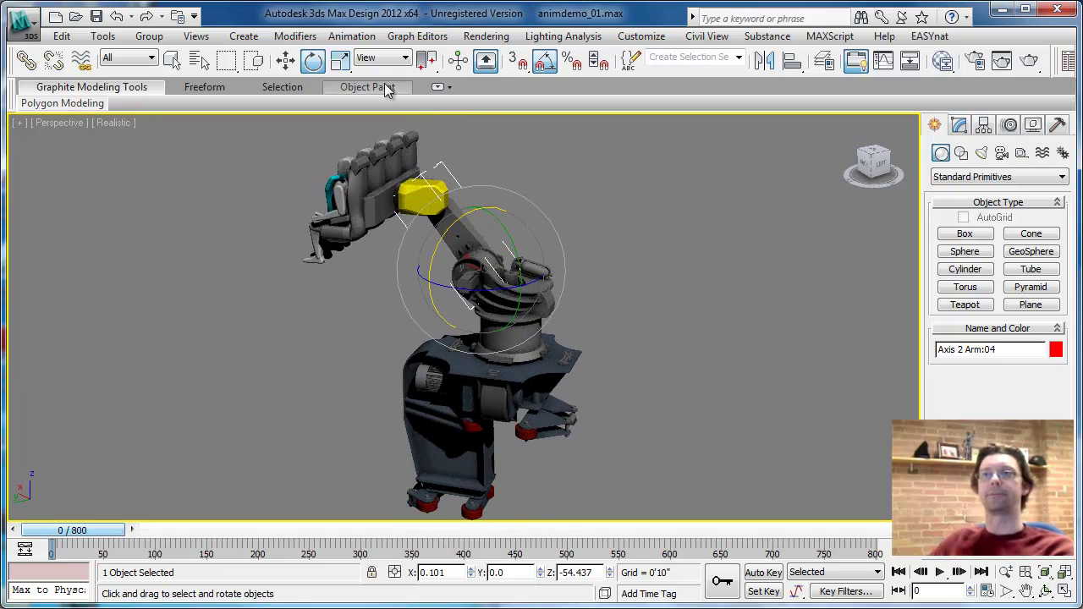
- Set the reference coordinate system back to Local and inspect the arm's rotation gizmo from several angles
click(399, 60)
click(385, 117)
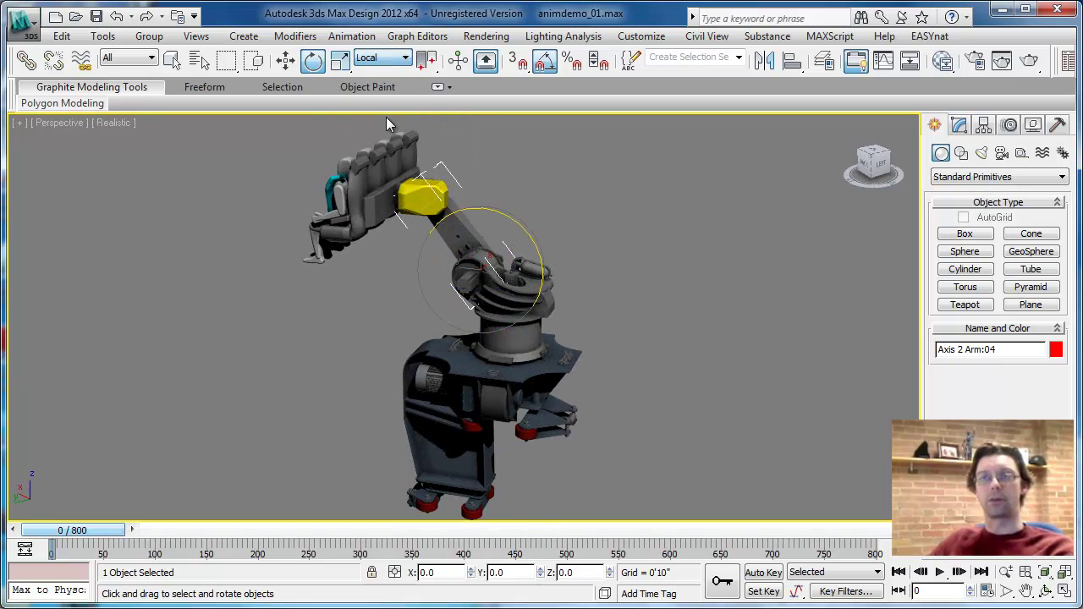
alt+middle_drag(505, 311, 535, 316)
drag(535, 315, 407, 319)
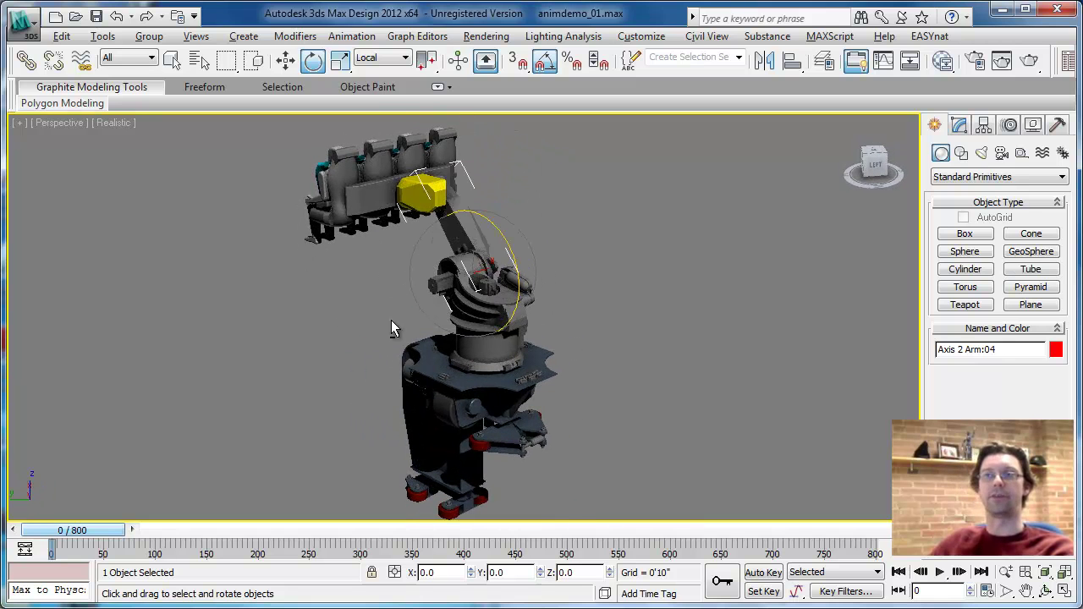
alt+middle_drag(391, 320, 405, 281)
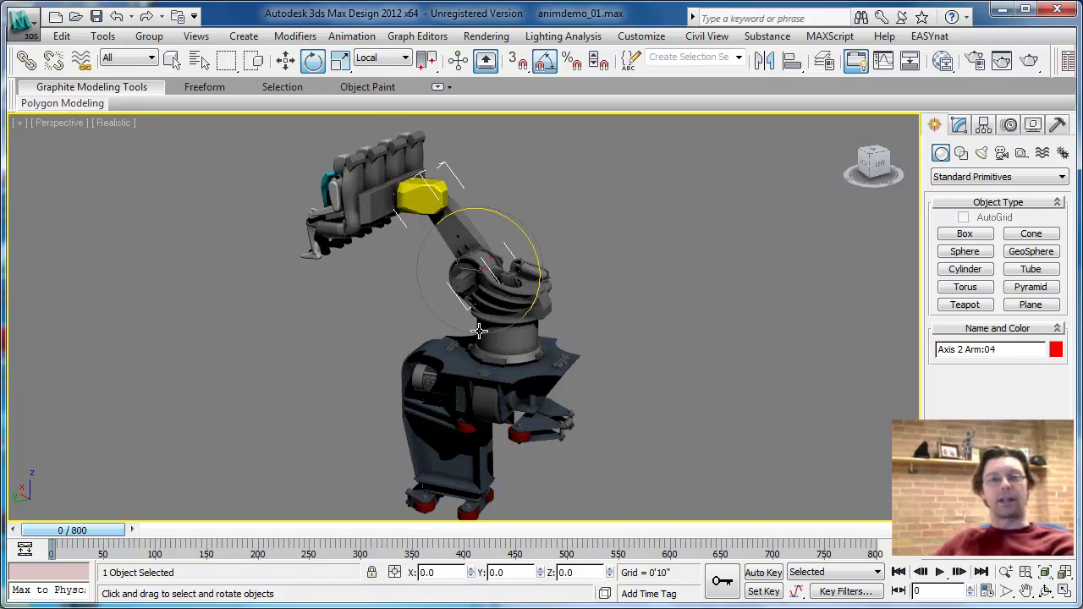
alt+middle_drag(563, 361, 523, 304)
drag(523, 305, 426, 238)
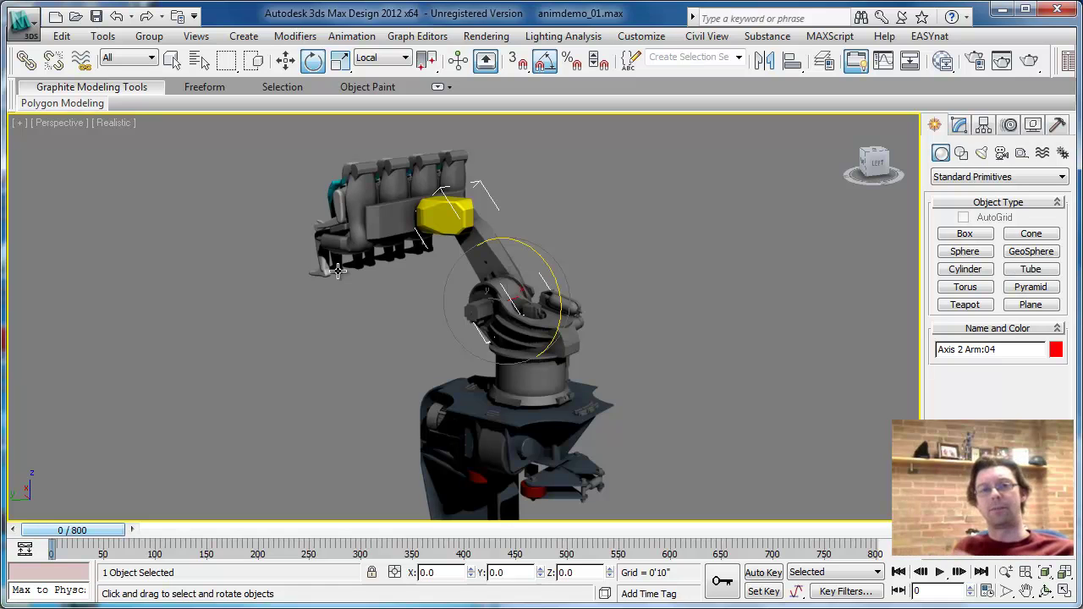
- Activate Select and Link and pick the Seat Support Bracket:04, Aixs 3 Blob:04, Axis 2 Arm:04 and ROTARY BODY:05 along the arm's hierarchy
click(384, 217)
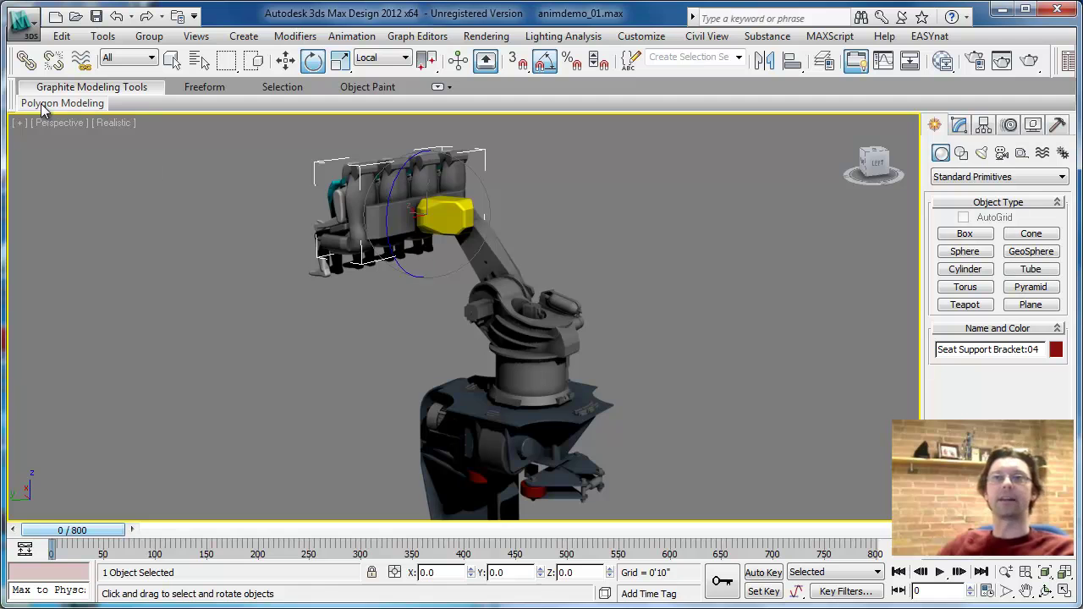
click(28, 63)
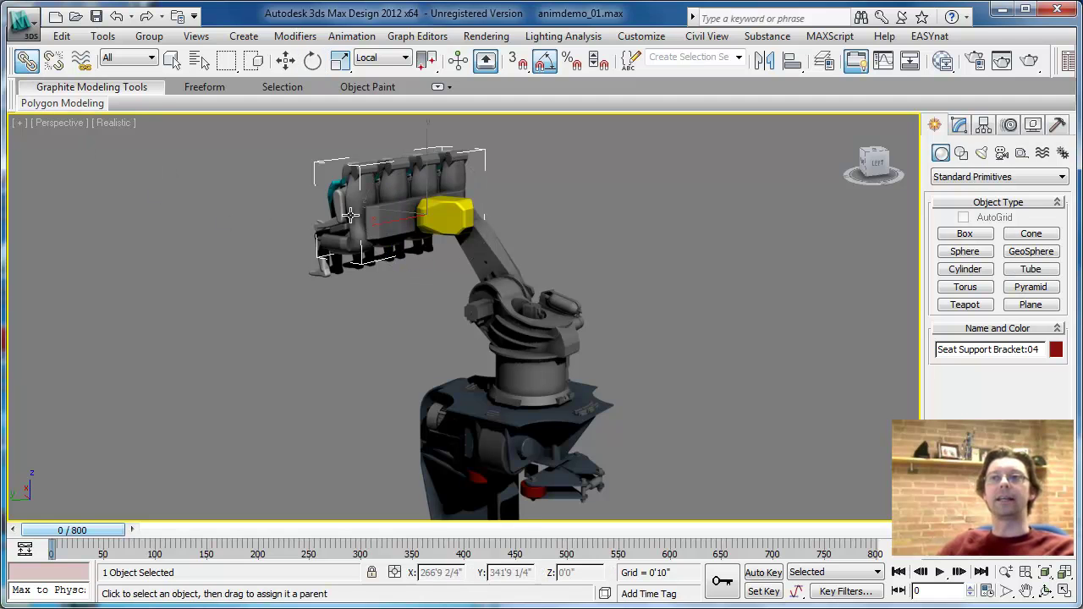
click(446, 216)
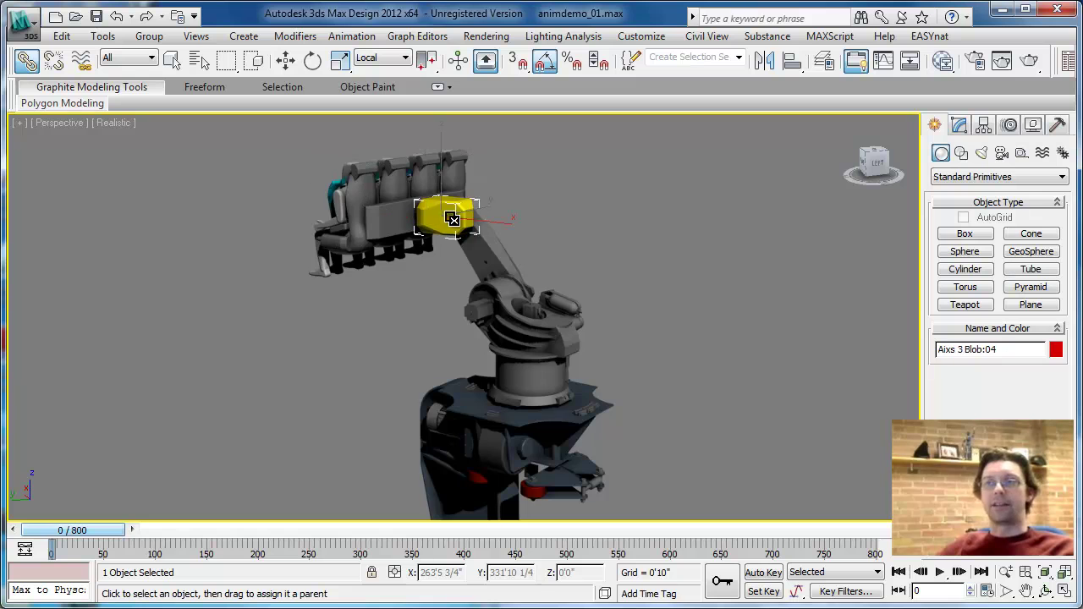
drag(500, 292, 563, 446)
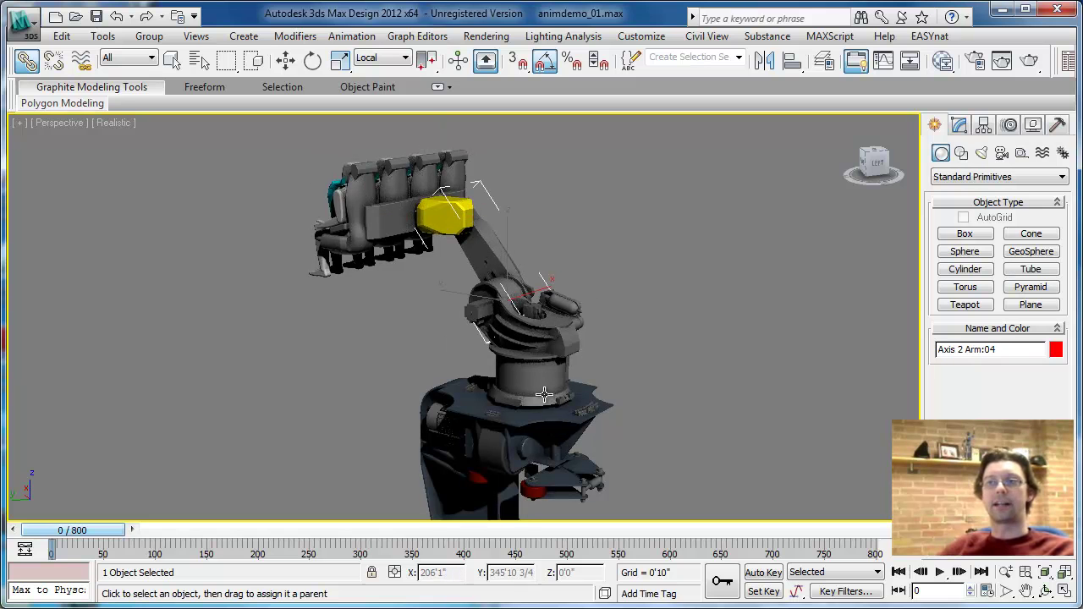
click(543, 336)
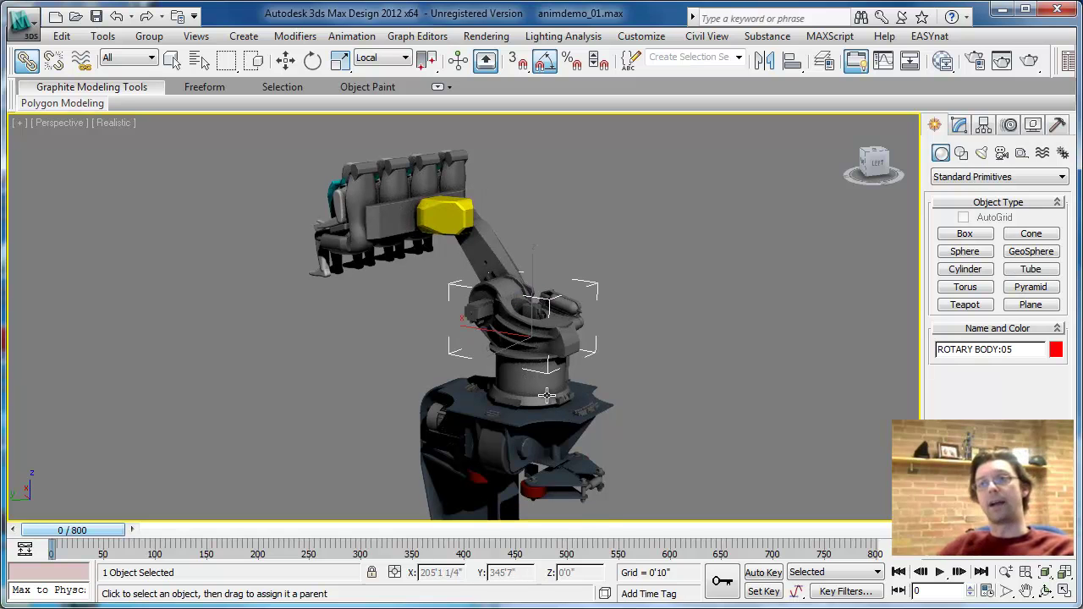
- Test the linked hierarchy by trying to rotate the ROTARY BODY:05 and the Axis 2 Arm:04
right_click(548, 338)
click(570, 367)
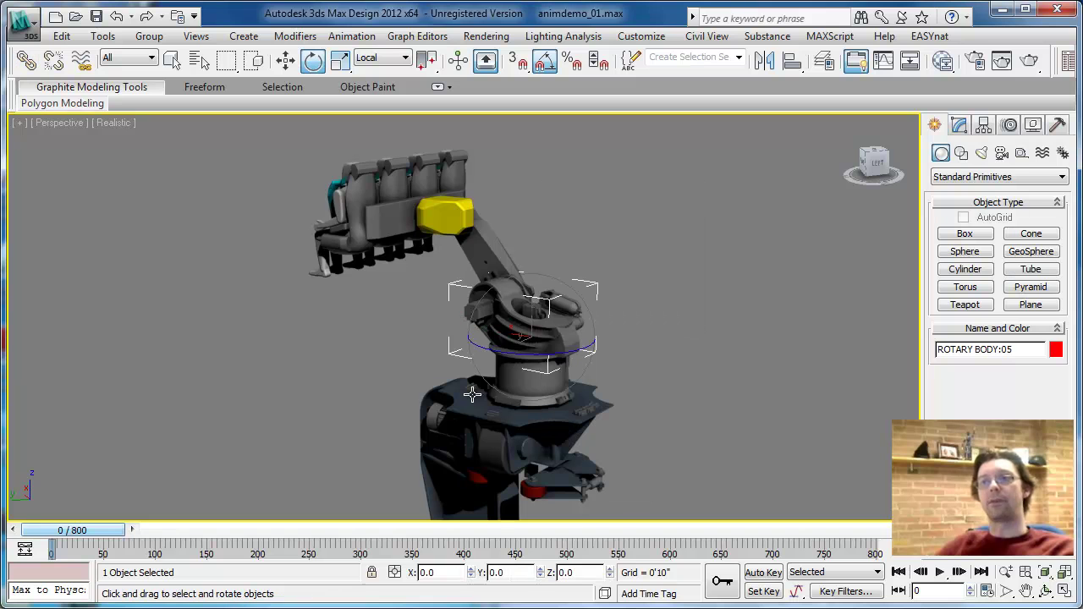
drag(517, 353, 607, 369)
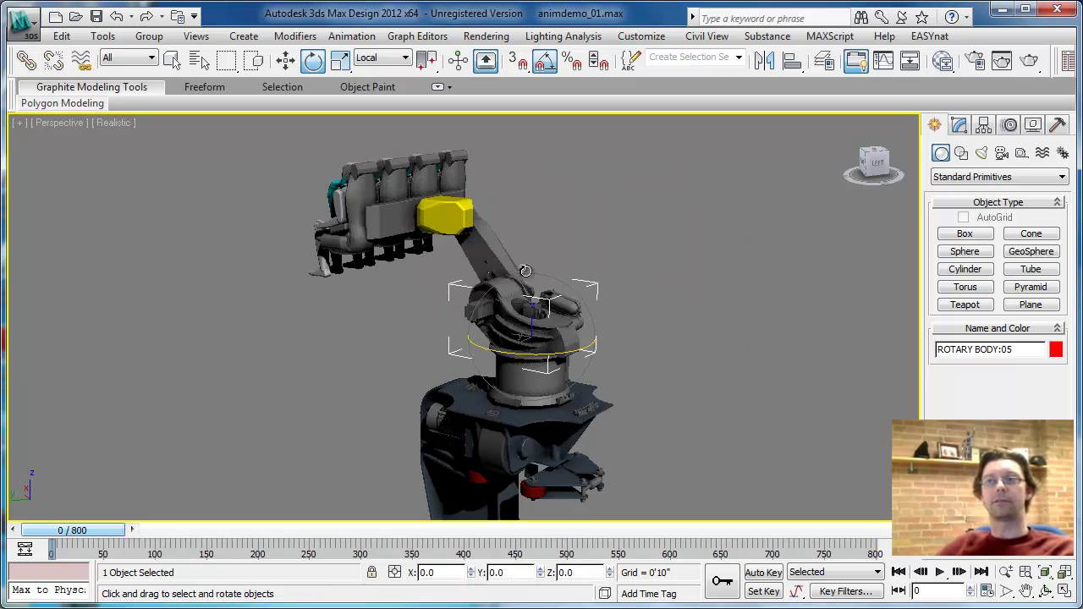
click(497, 251)
drag(546, 269, 546, 354)
right_click(545, 354)
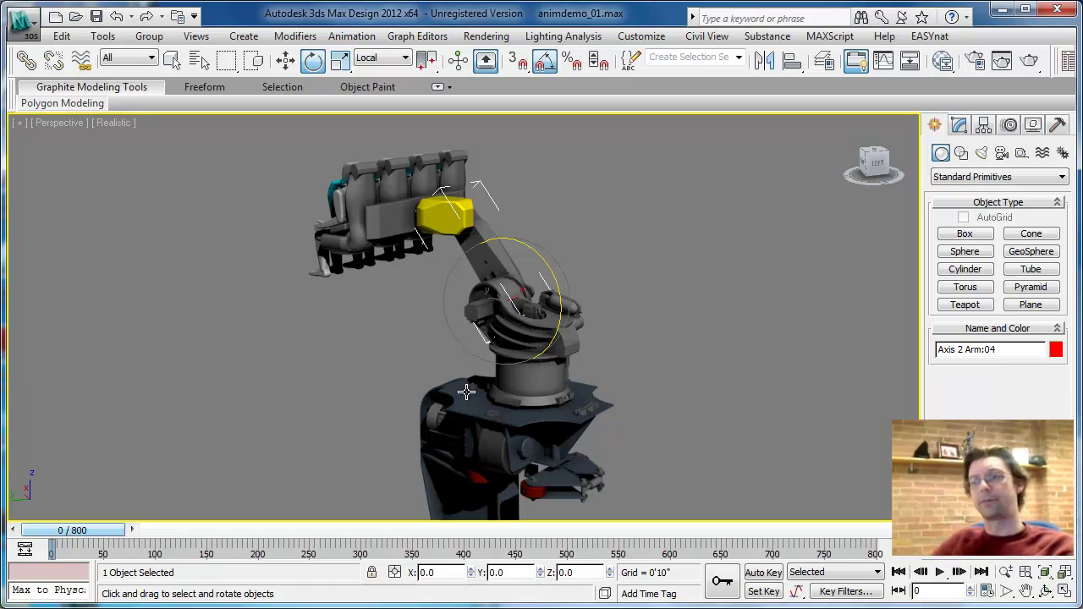
- Try rotating the ROTARY BODY:05 by 115 degrees about its local Z axis with Auto Key turned off
click(765, 573)
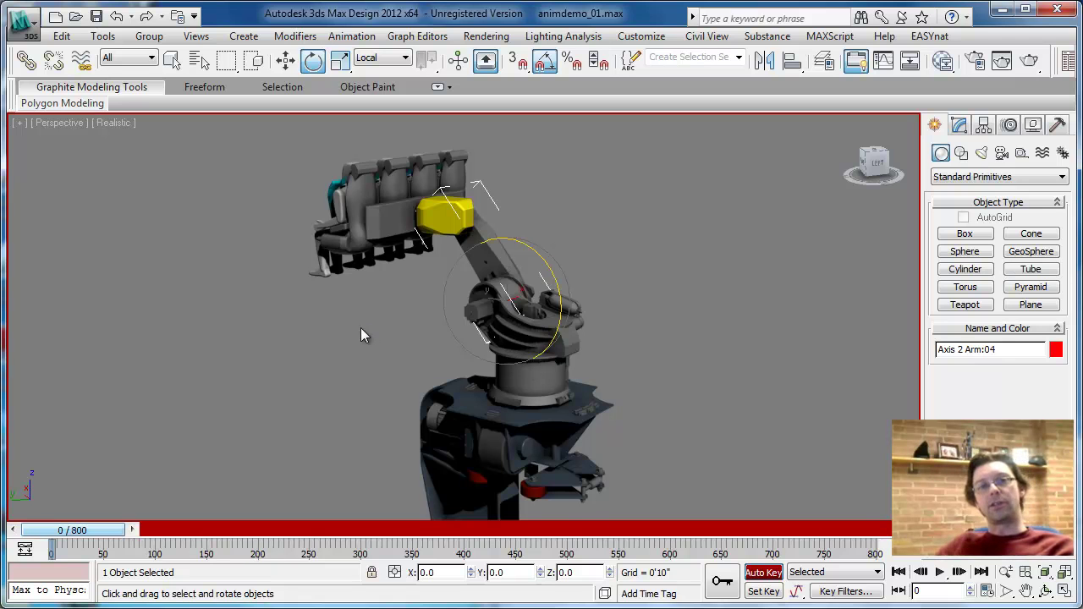
click(343, 390)
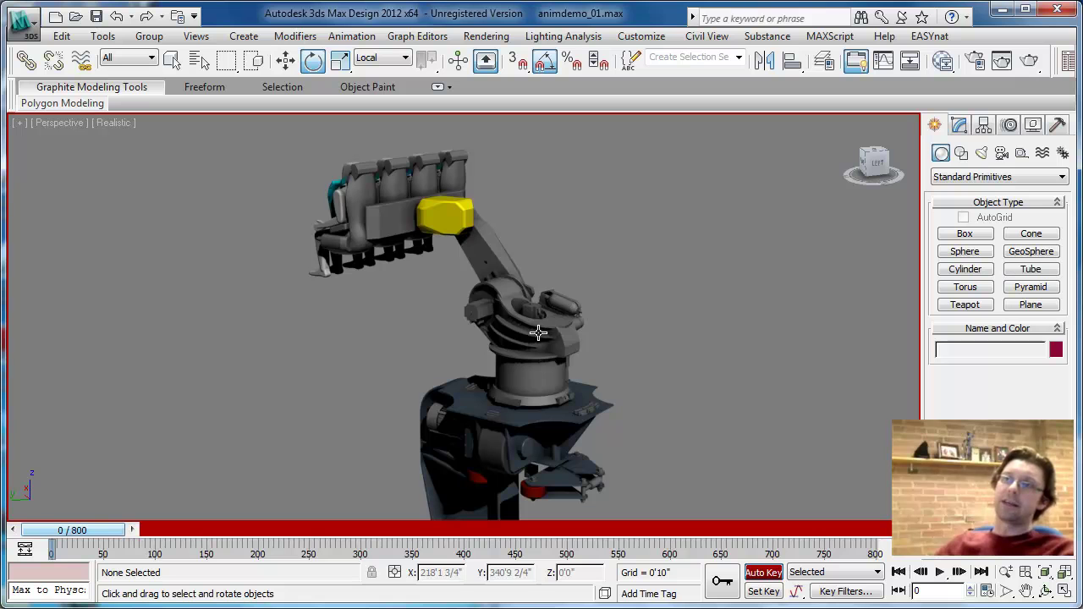
click(539, 332)
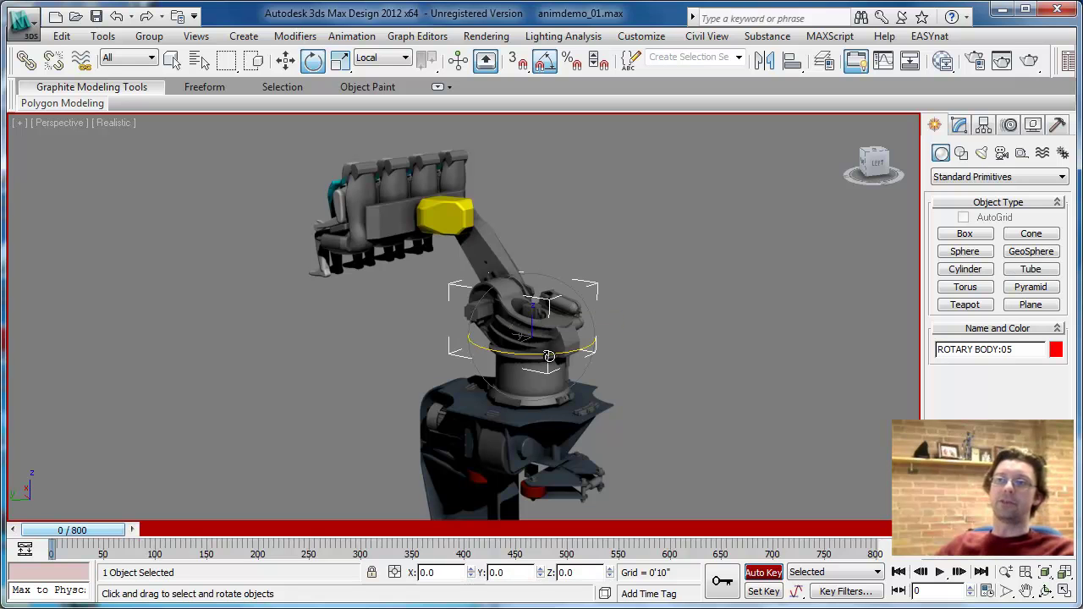
click(763, 572)
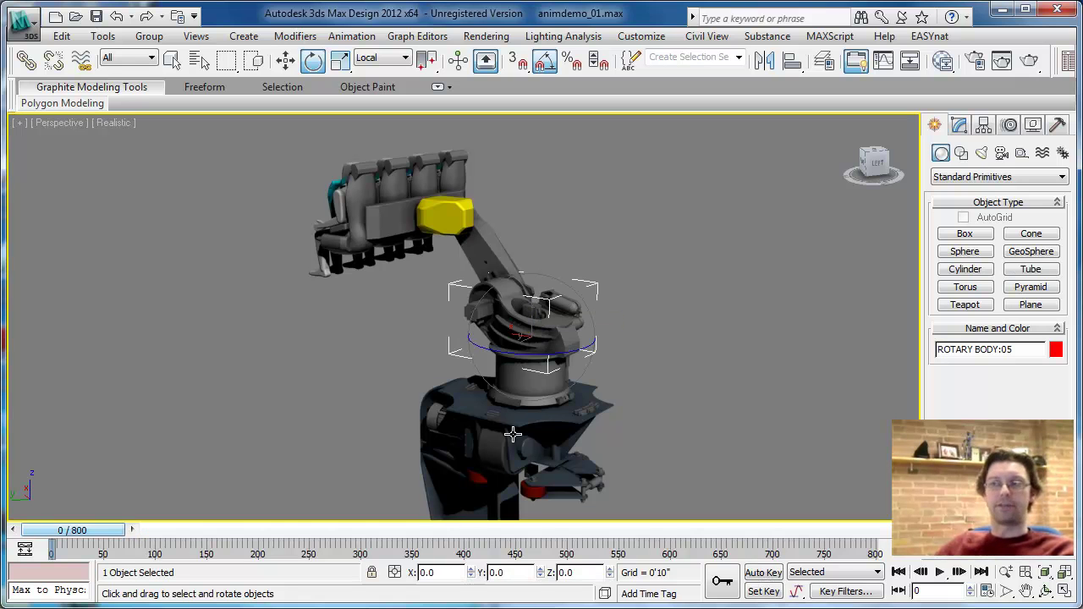
drag(538, 357, 636, 371)
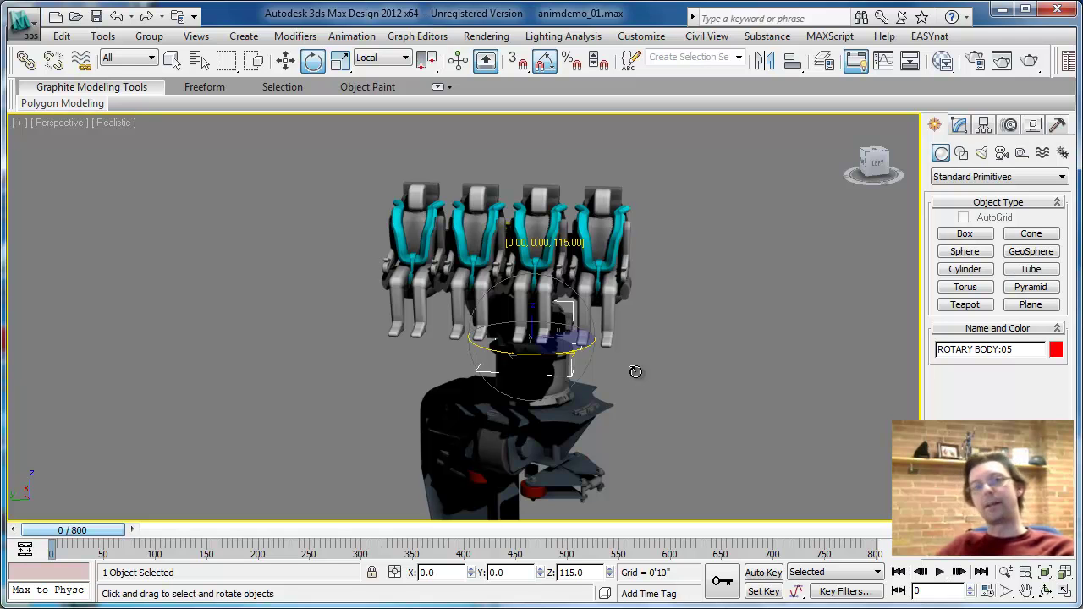
right_click(636, 372)
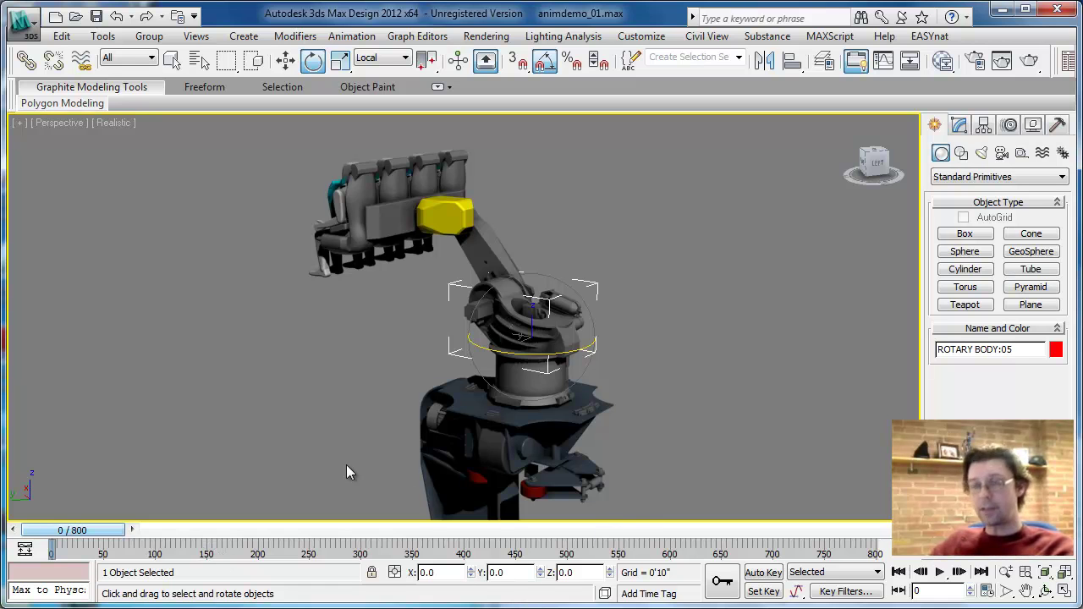
- Turn on Auto Key and save the rotary body with all its linked children as a selection set named "robo arm"
click(763, 573)
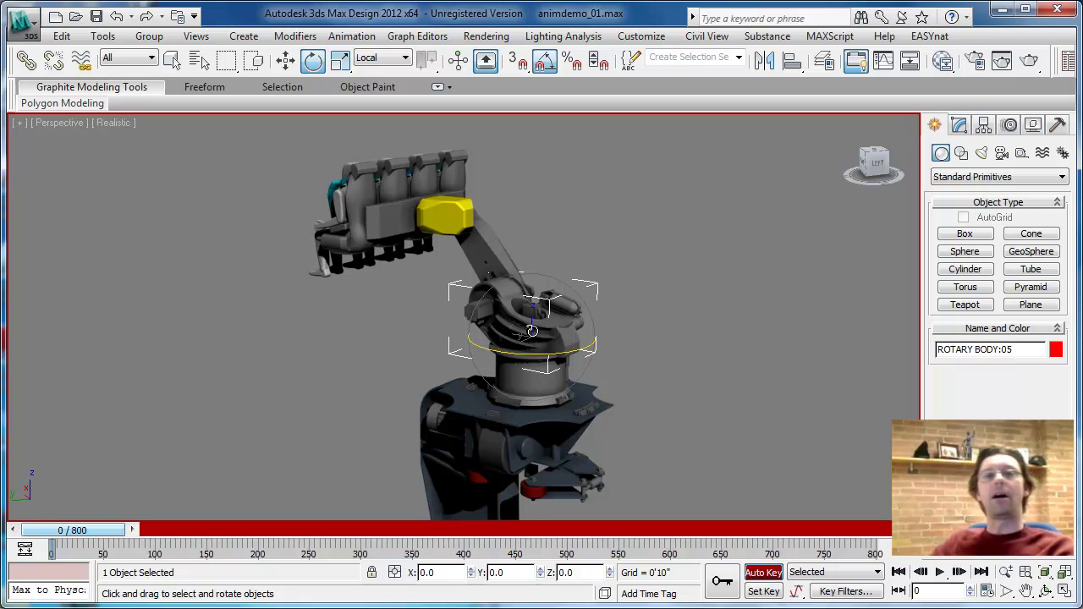
double_click(532, 330)
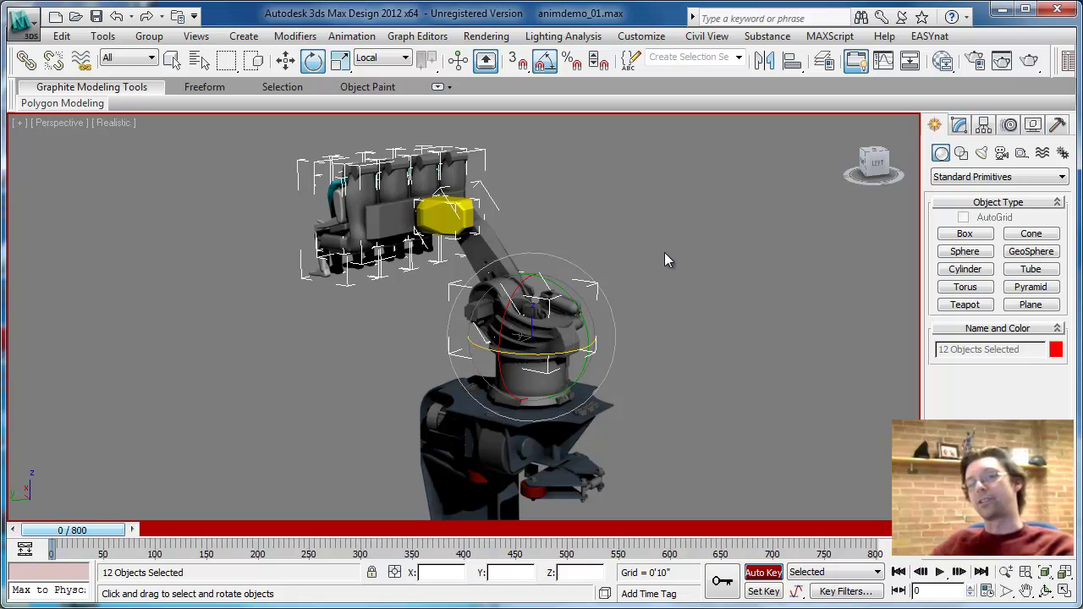
click(665, 58)
text(robo)
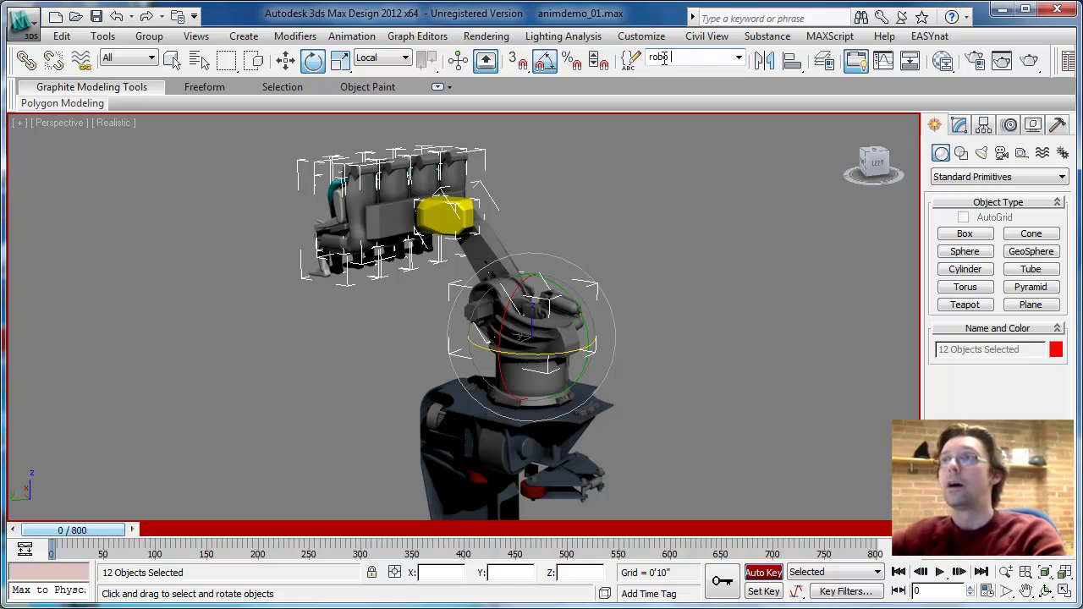
text(t arm)
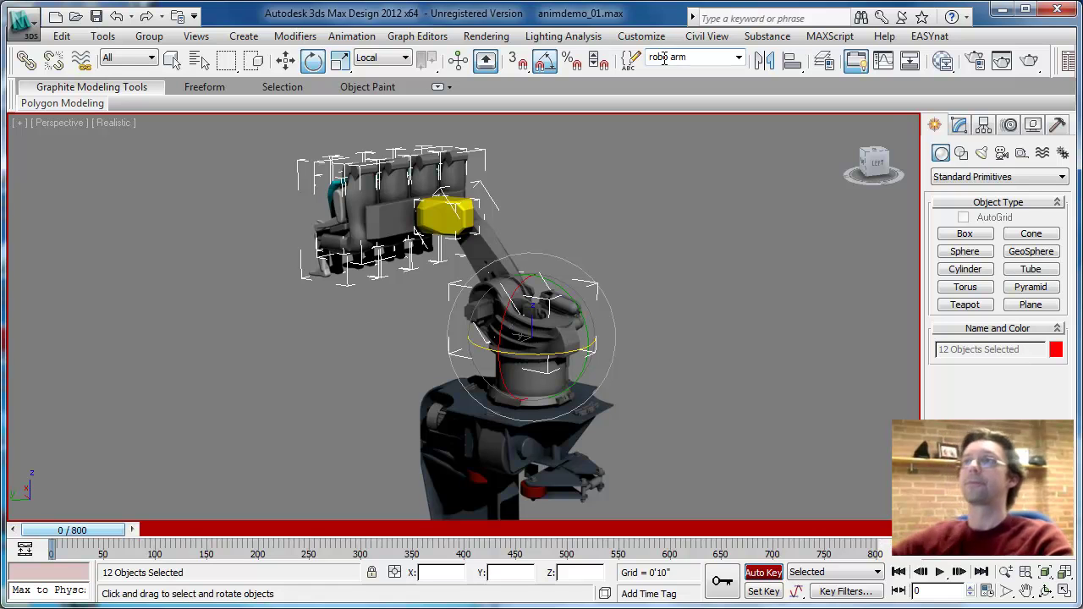
right_click(665, 58)
click(668, 352)
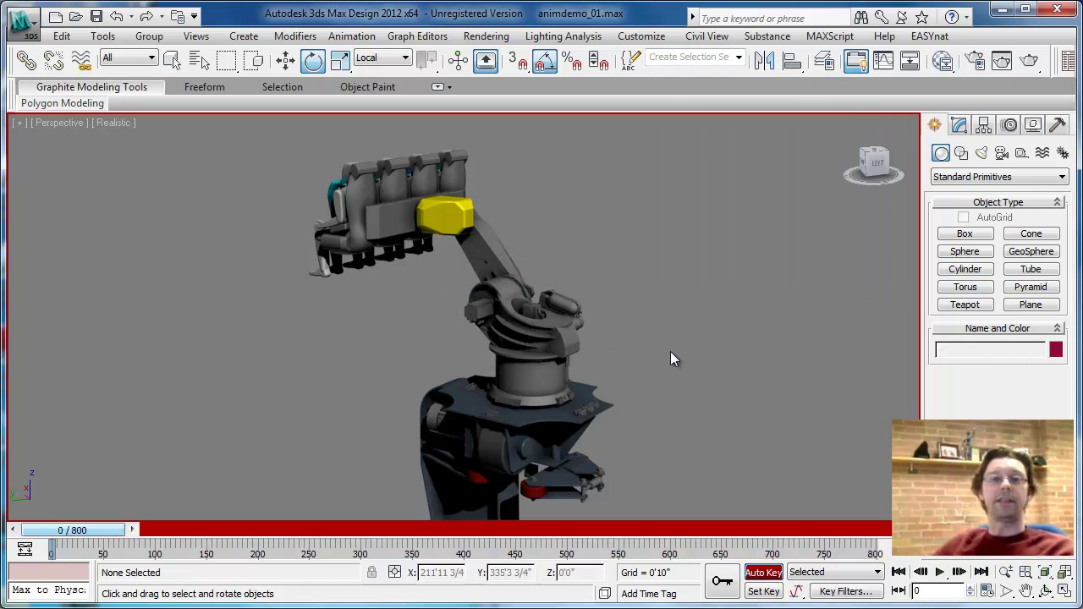
- Recall the "robo arm" selection set and clear the selection again
click(739, 57)
click(703, 70)
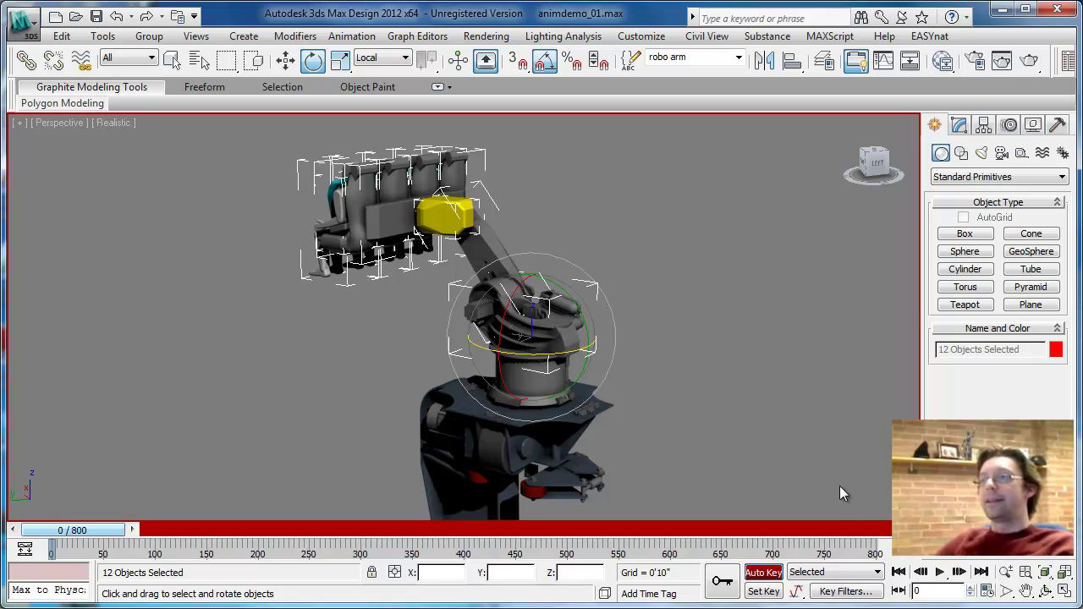
click(708, 387)
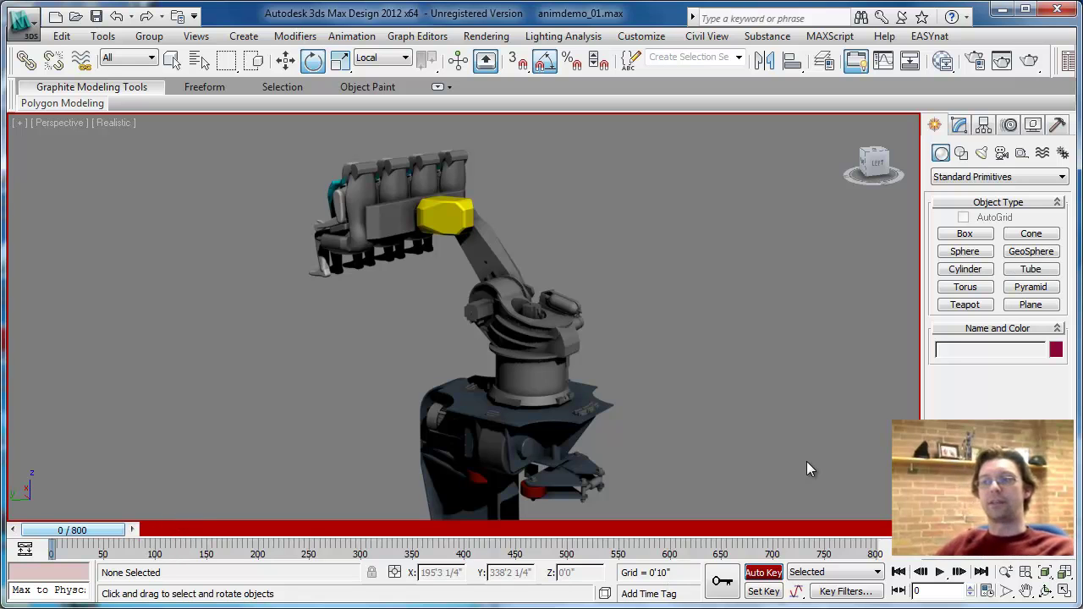
- Select the rotary body with all its linked children and set a starting key at frame 0
click(535, 339)
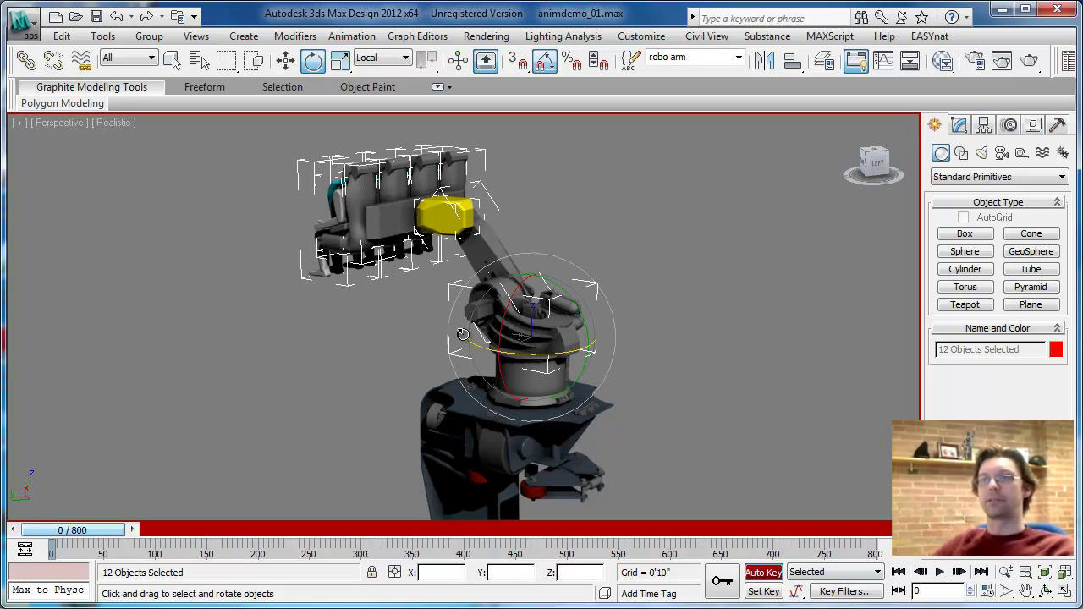
click(724, 582)
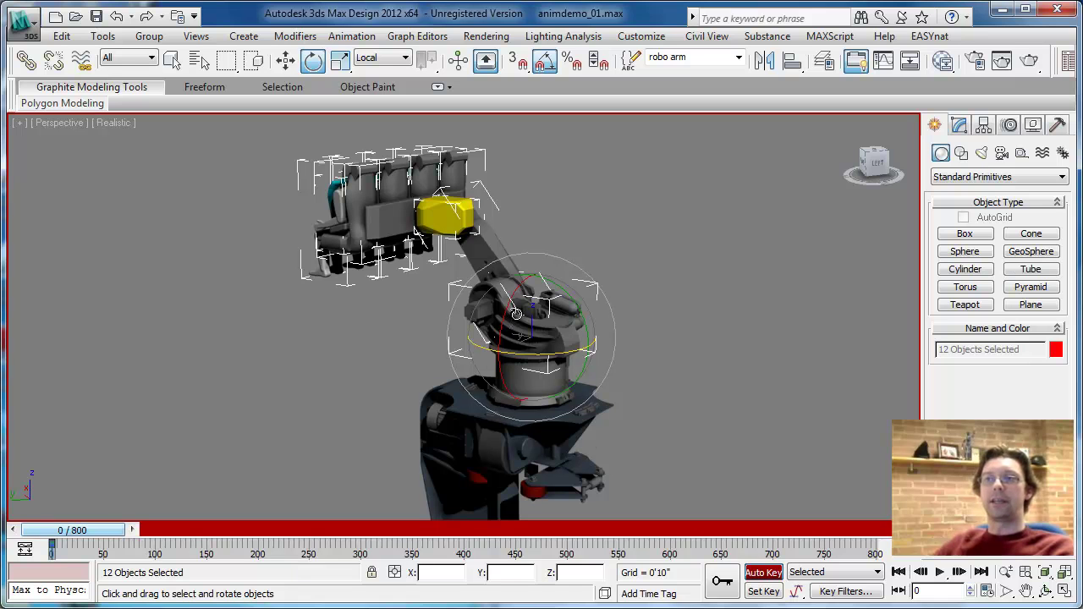
- At frame 50, lower the Axis 2 Arm:04 and counter-rotate the Aixs 3 Blob:04 to bring the seats upright
drag(101, 531, 154, 550)
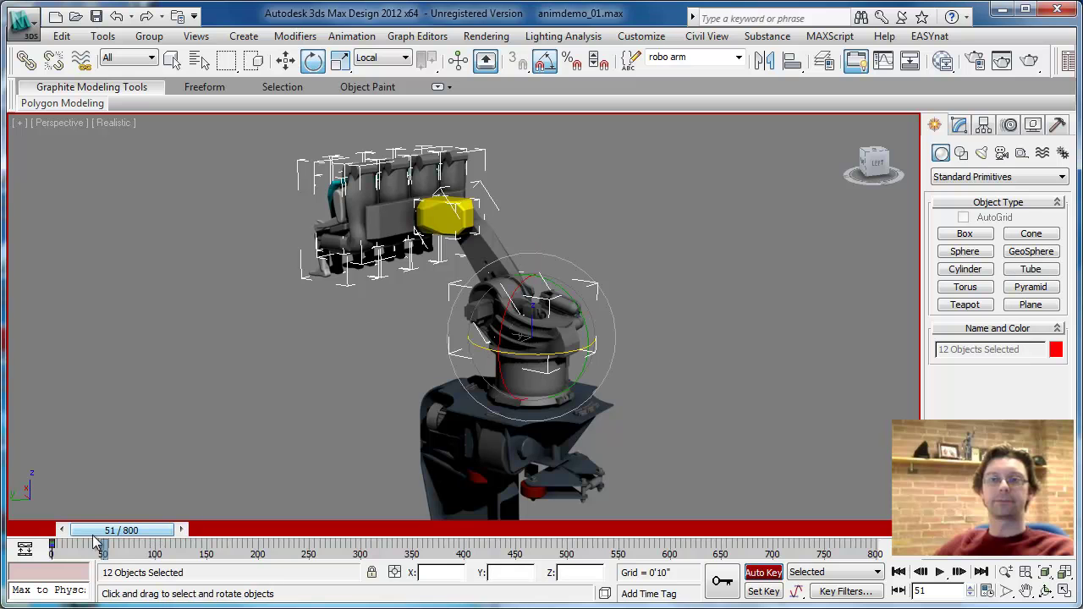
click(61, 530)
drag(481, 258, 529, 225)
click(427, 323)
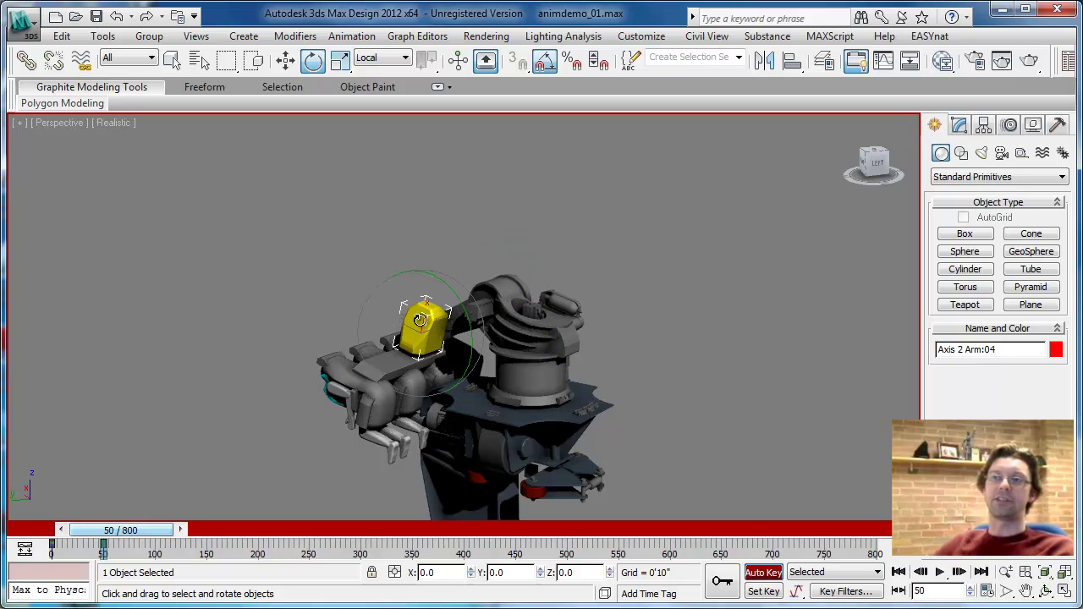
drag(454, 305, 476, 357)
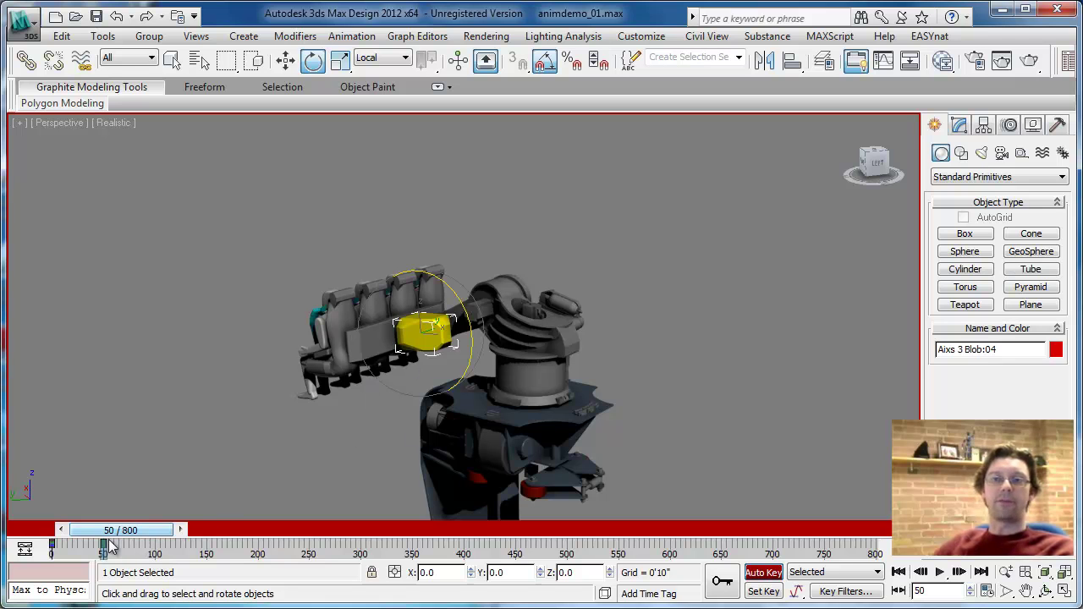
- Make {robo arm} the keying target, set a key for the whole arm at frame 50, and check the seat bracket's and rotary body's keys
click(459, 310)
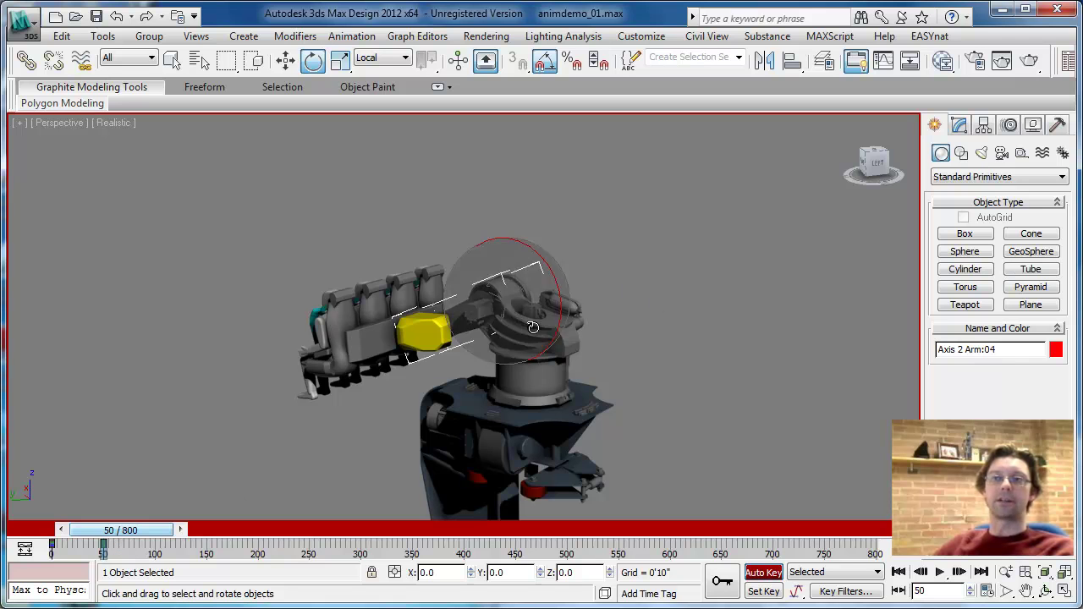
click(533, 372)
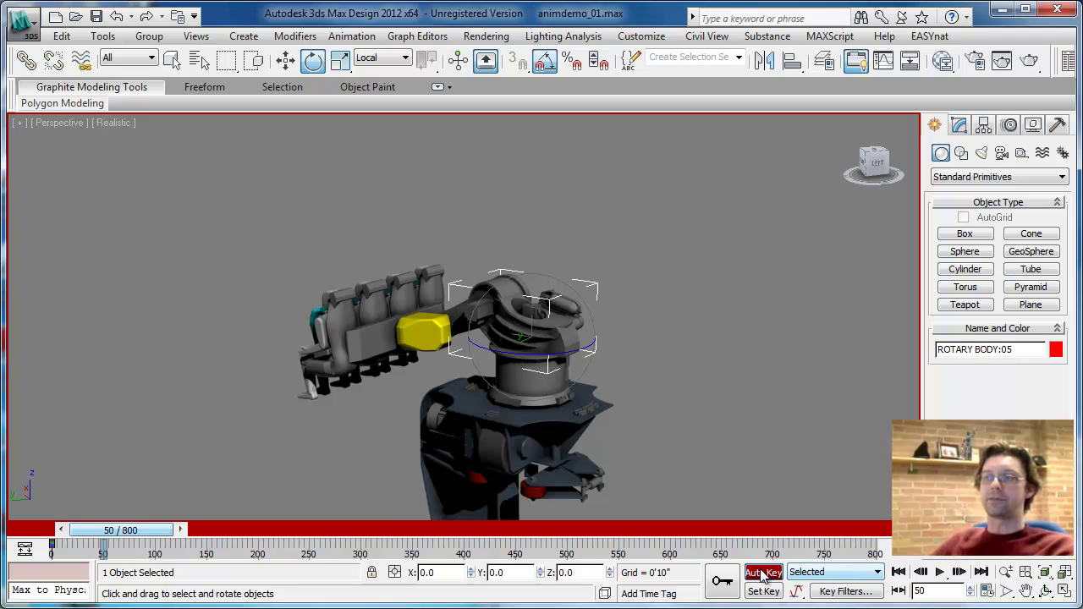
click(825, 574)
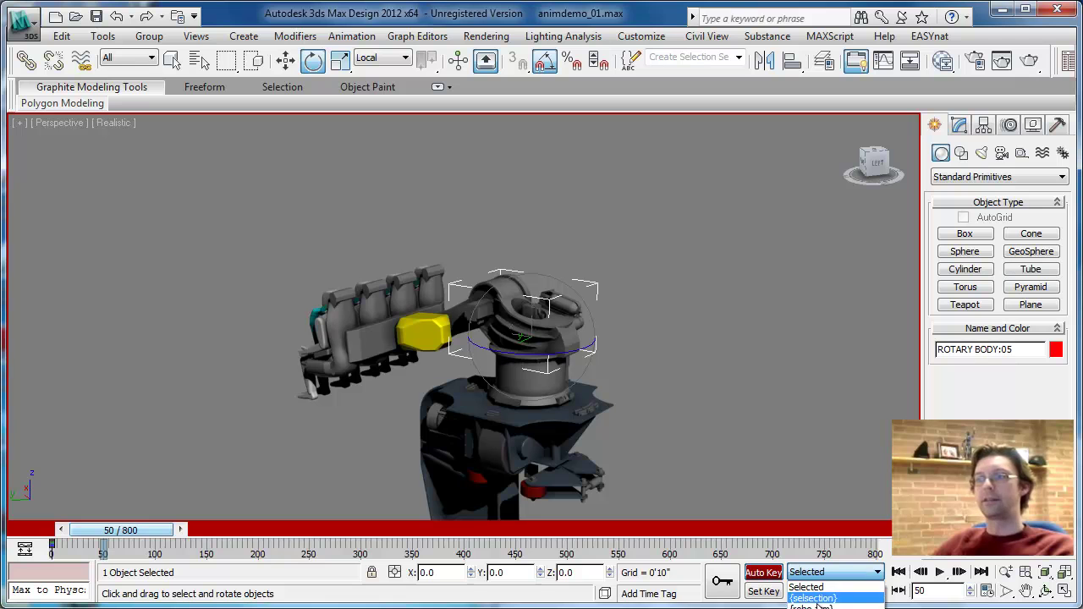
click(818, 606)
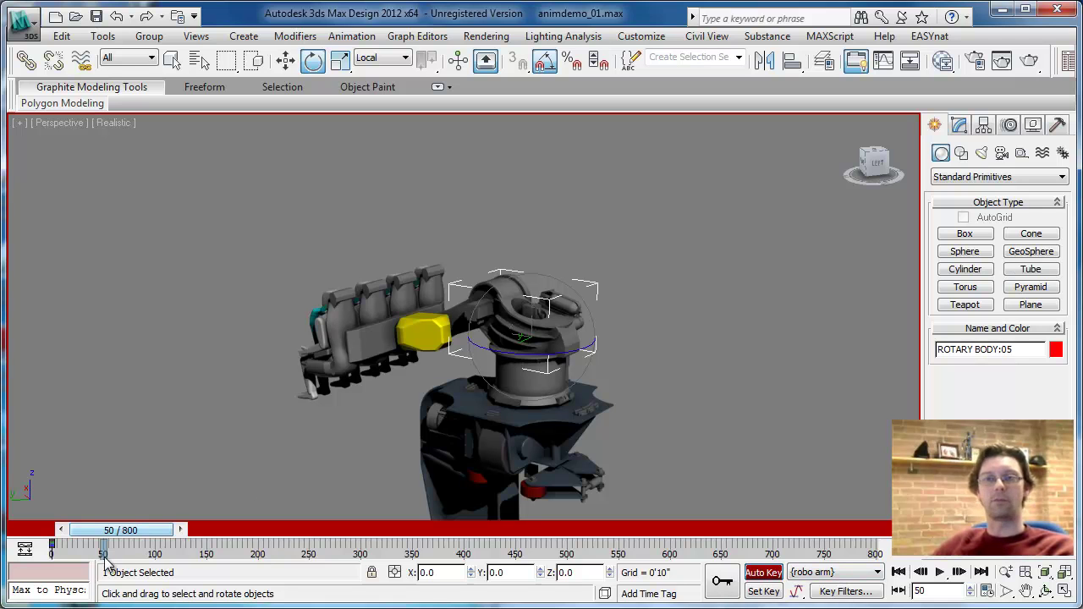
click(721, 582)
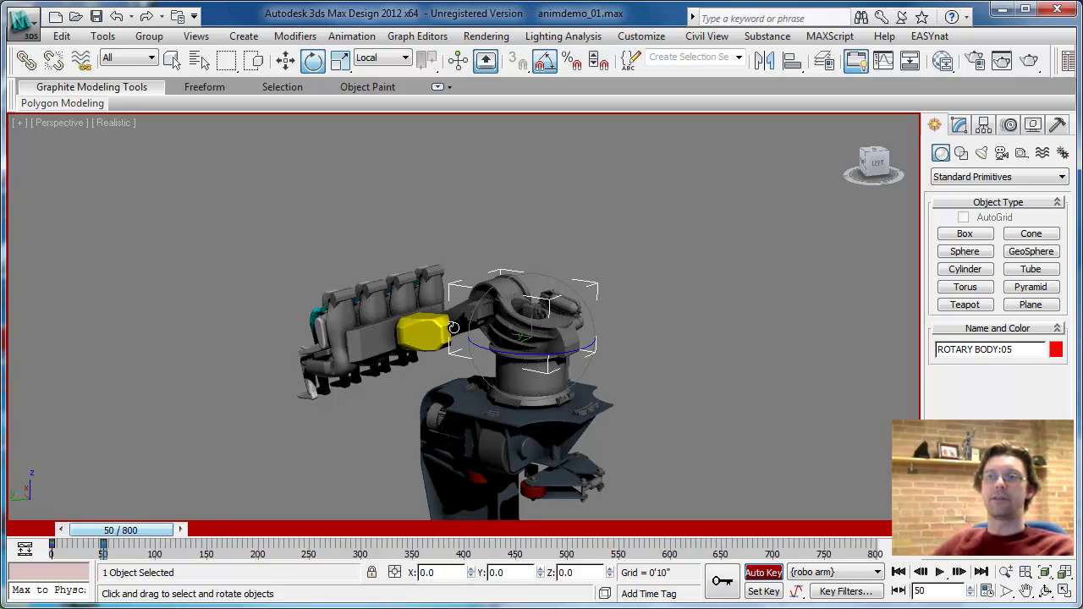
click(368, 347)
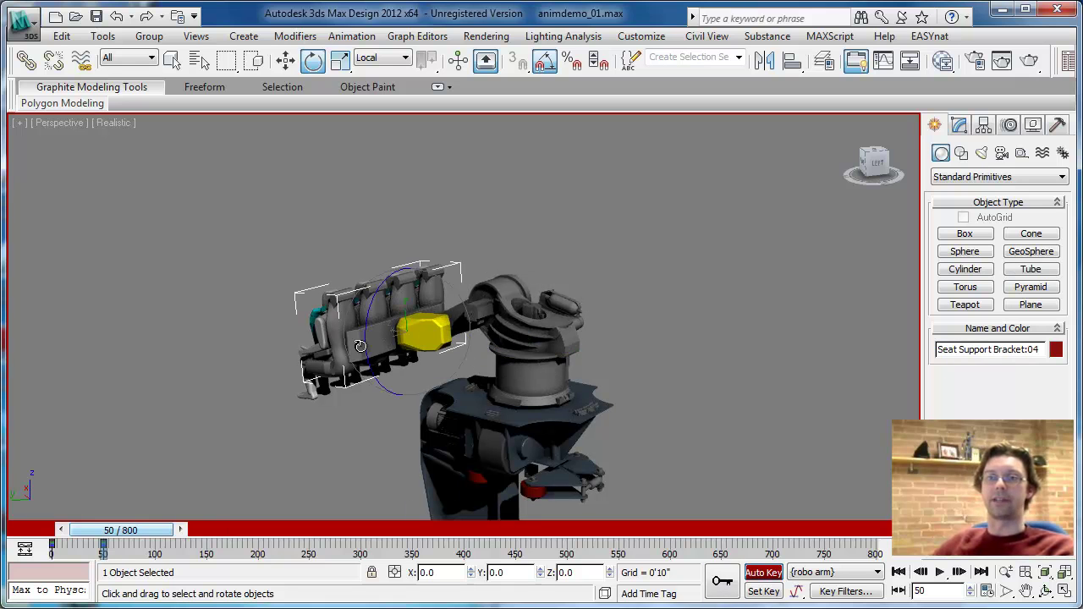
click(525, 323)
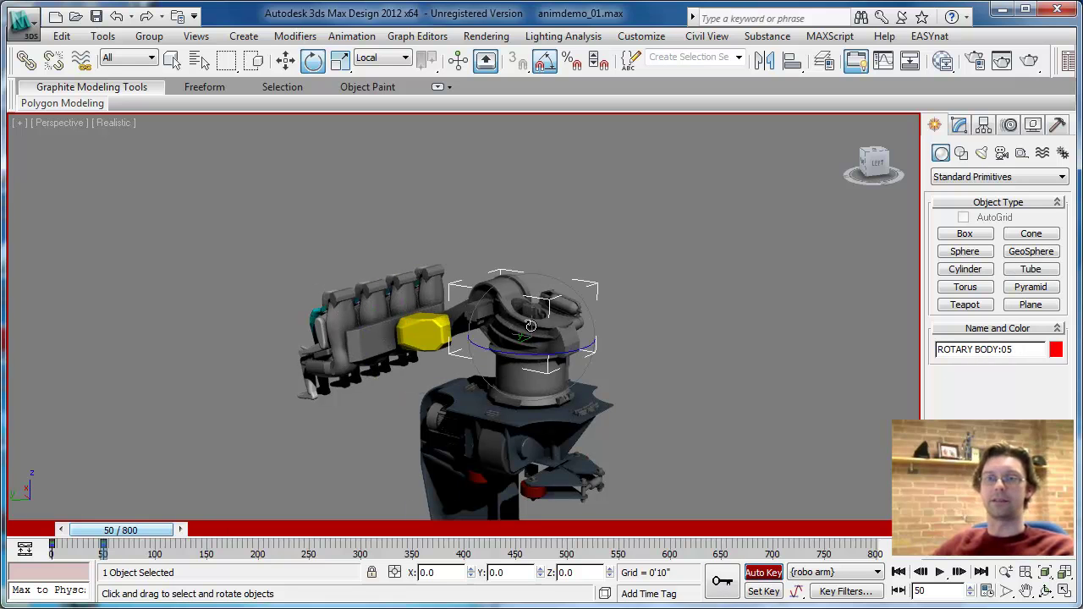
- Restrict the key filters to Rotation only by disabling Position, Scale and IK Parameters
click(845, 591)
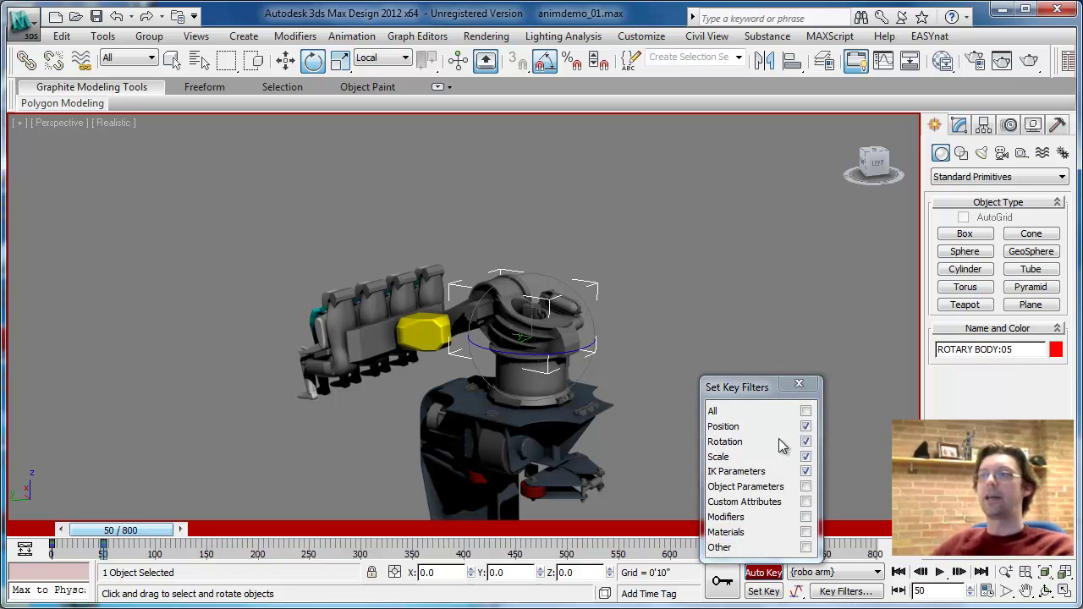
click(806, 427)
click(805, 457)
click(806, 472)
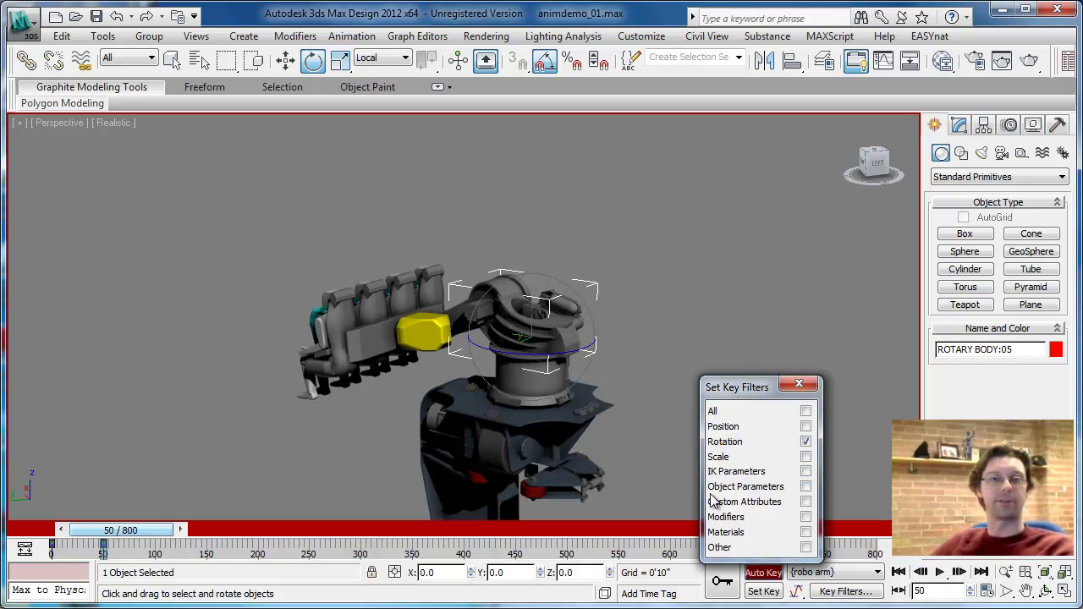
click(809, 385)
- At frame 100, rotate the ROTARY BODY:05 about its local Z axis to swing the seats to the opposite side
drag(133, 527, 181, 541)
key(e)
click(110, 530)
drag(536, 356, 459, 373)
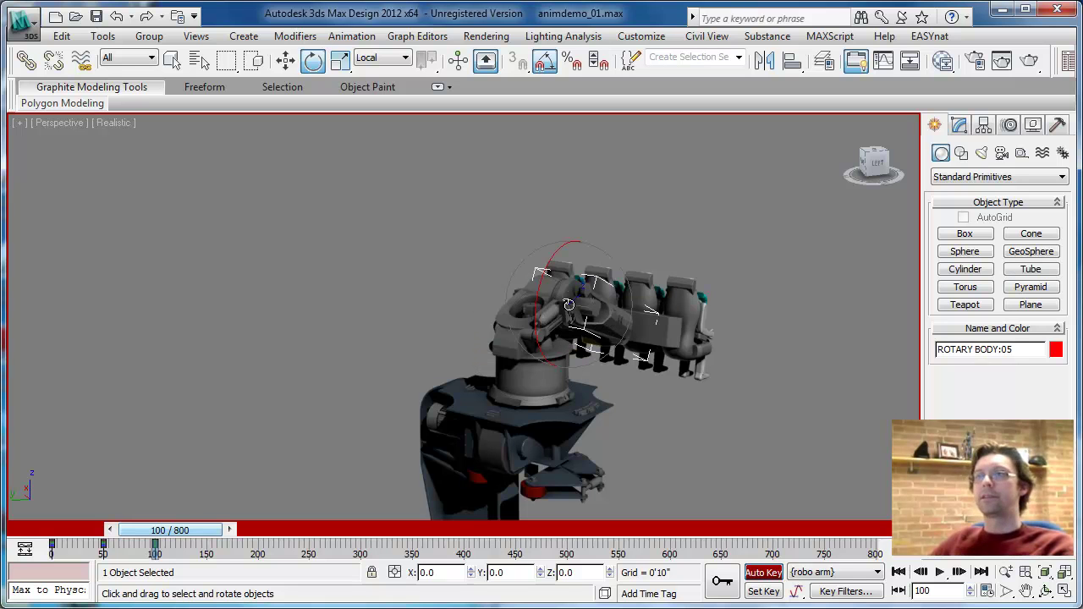
- At frame 100, raise the Axis 2 Arm:04 to nearly vertical and rotate the Aixs 3 Blob:04 to level the seats
click(556, 283)
drag(545, 281, 517, 365)
click(556, 204)
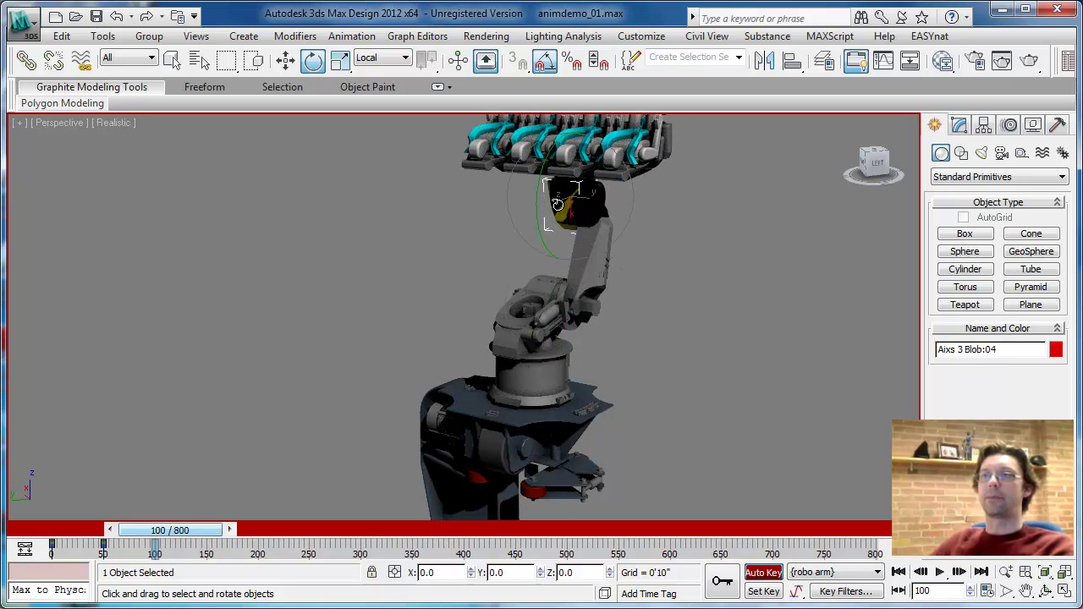
drag(533, 246, 532, 153)
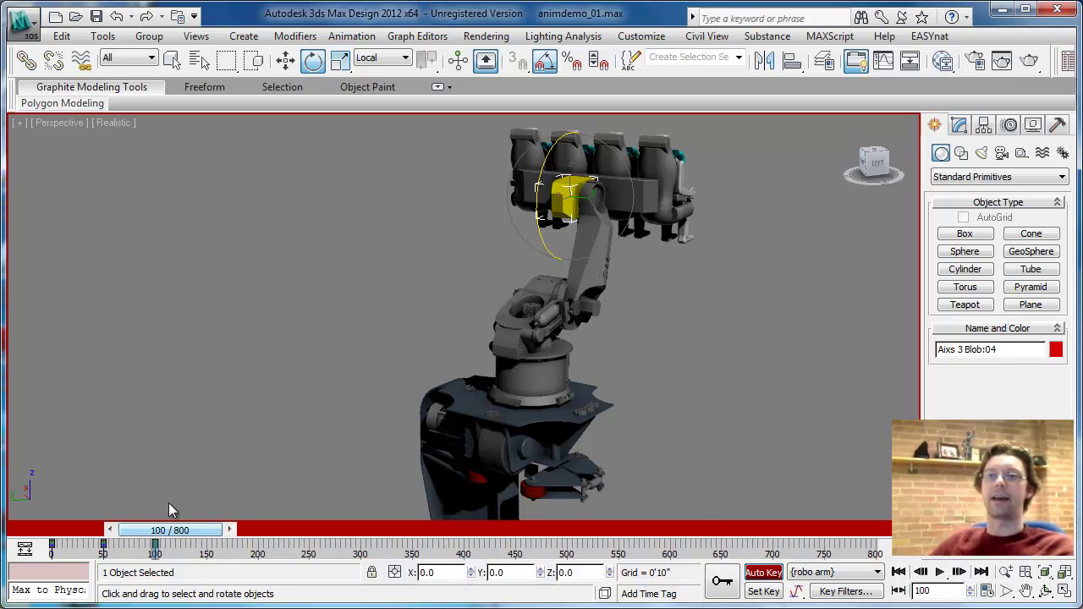
- Play the animation from the start to review the motion and scrub back to frame 51
drag(191, 538, 24, 551)
click(941, 574)
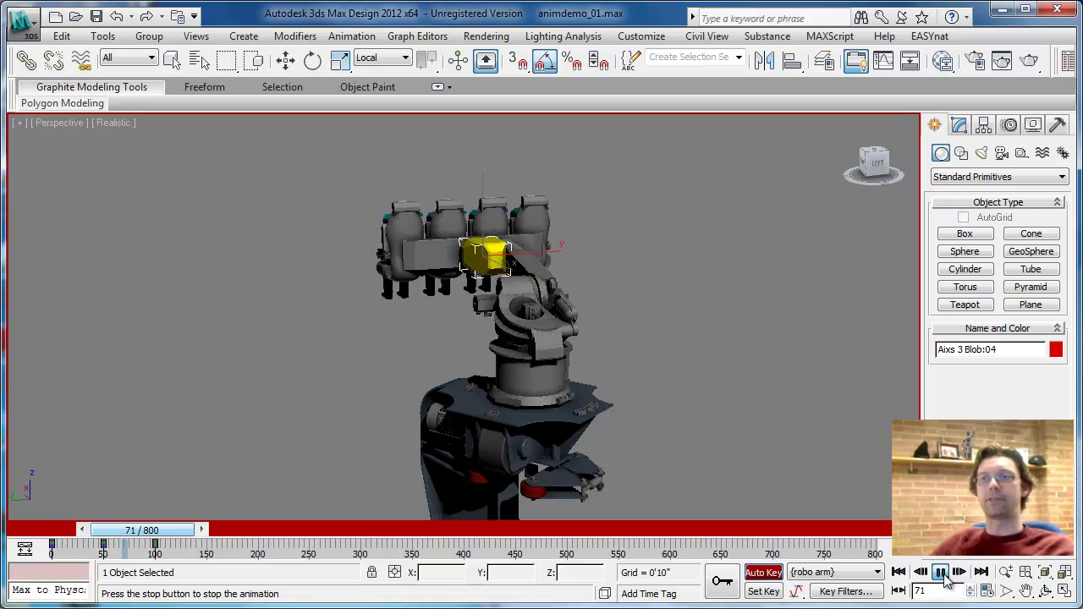
click(941, 574)
key(e)
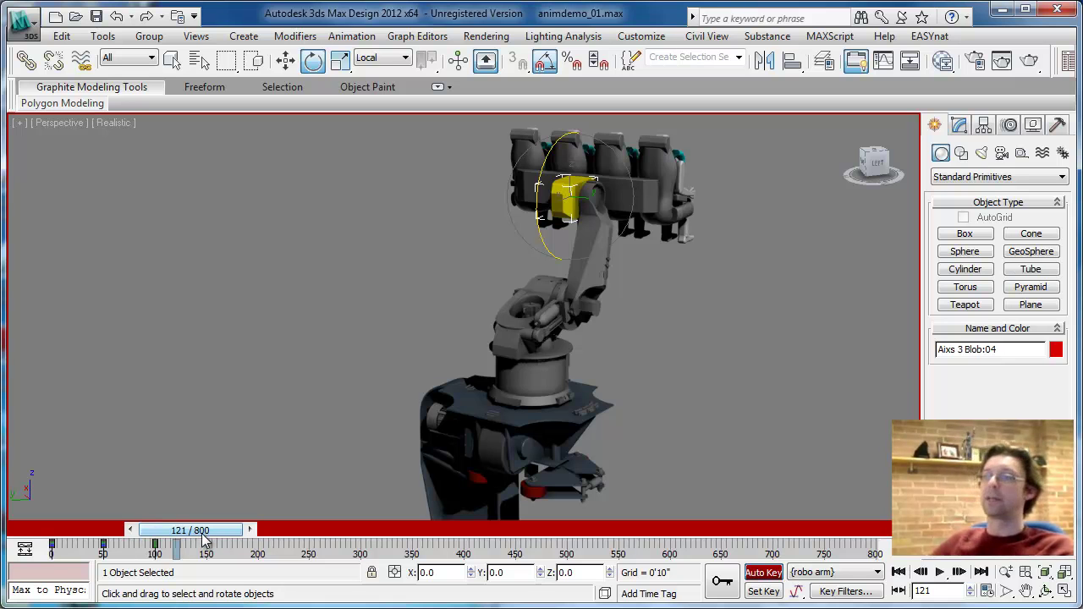
drag(196, 539, 125, 548)
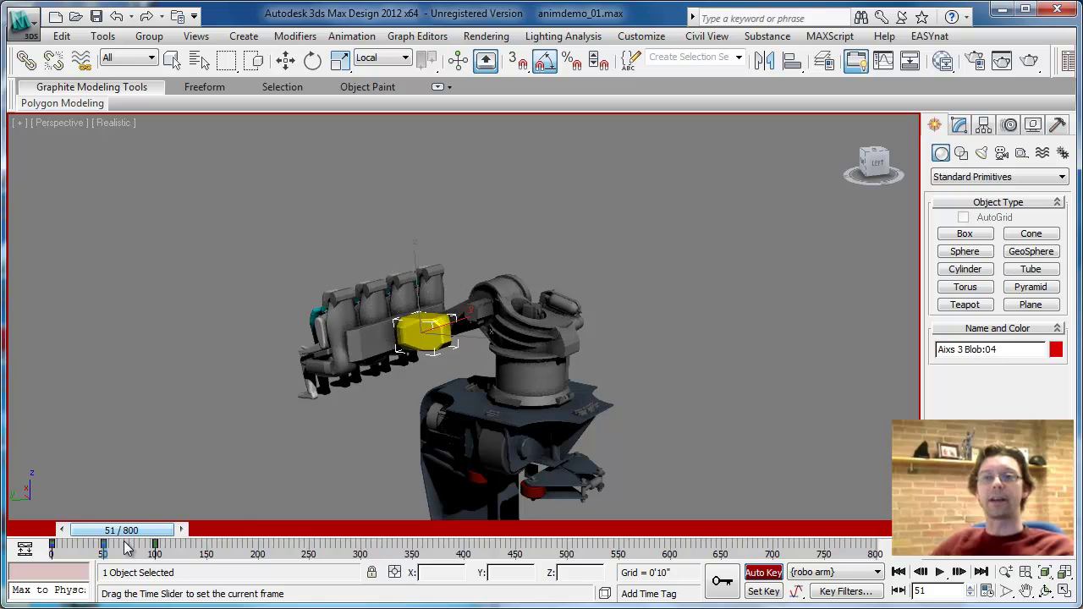
key(e)
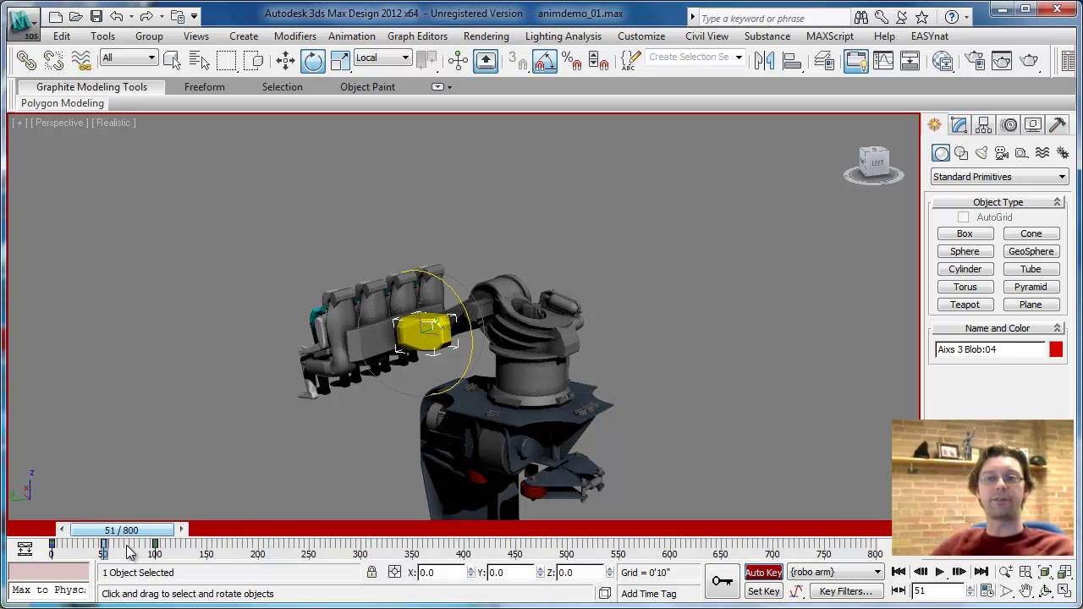
- Select the rotary body with all its linked children and copy their frame 50 keys to frame 66 to create a pause
double_click(523, 327)
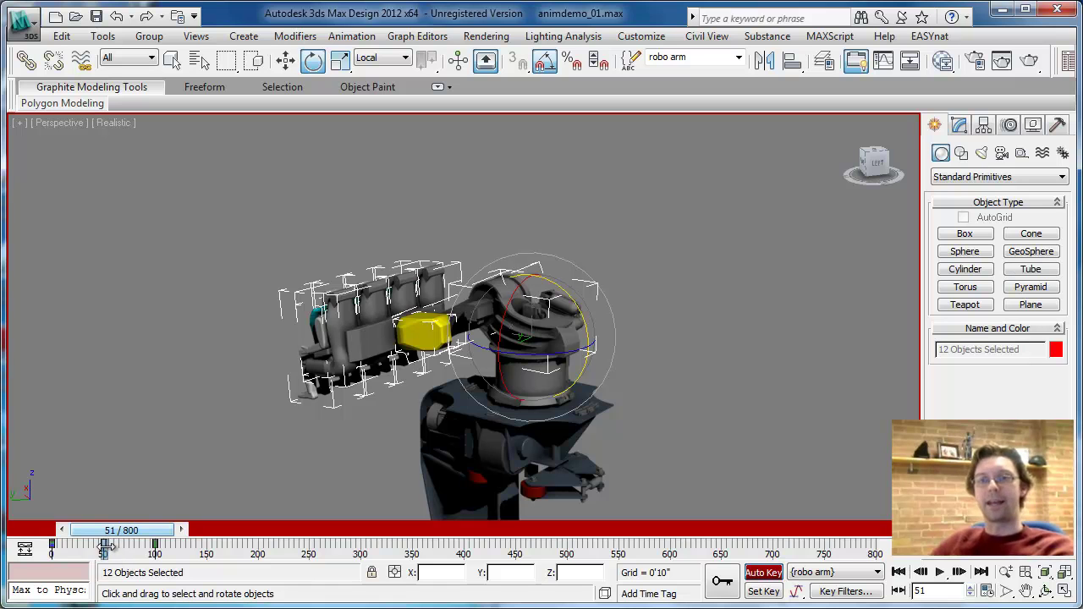
shift+drag(102, 546, 118, 544)
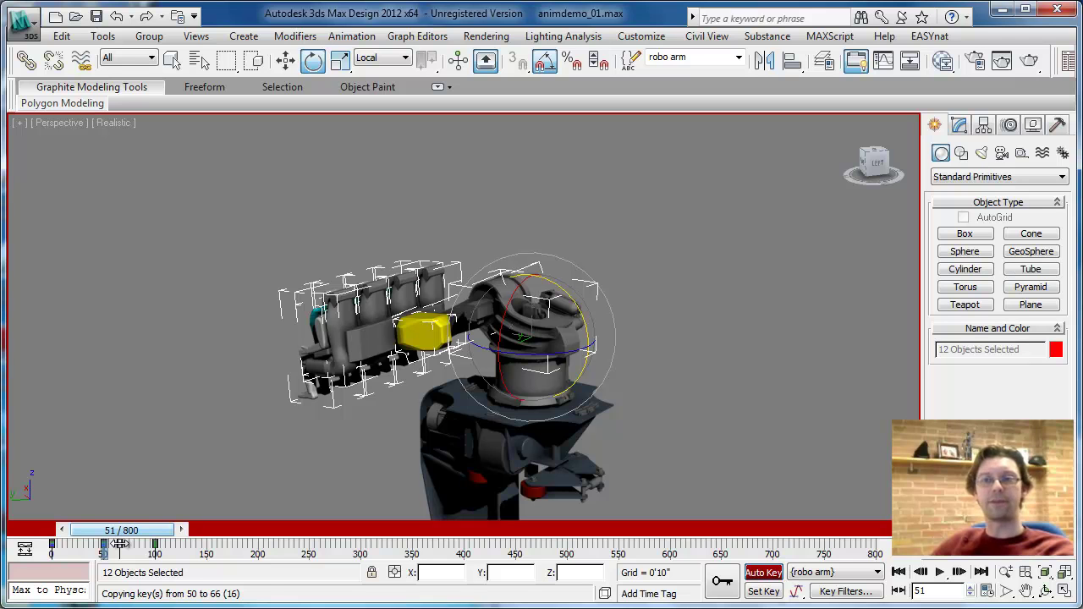
shift+drag(120, 544, 120, 544)
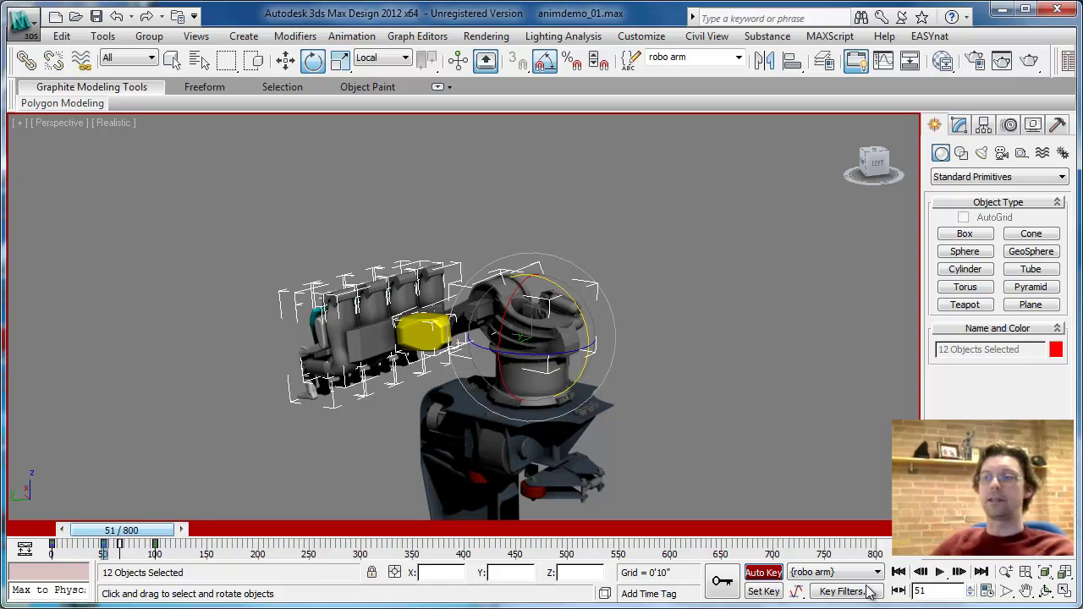
- Play the animation from frame 0 to review the hold between the copied keys and return to the start
key(Home)
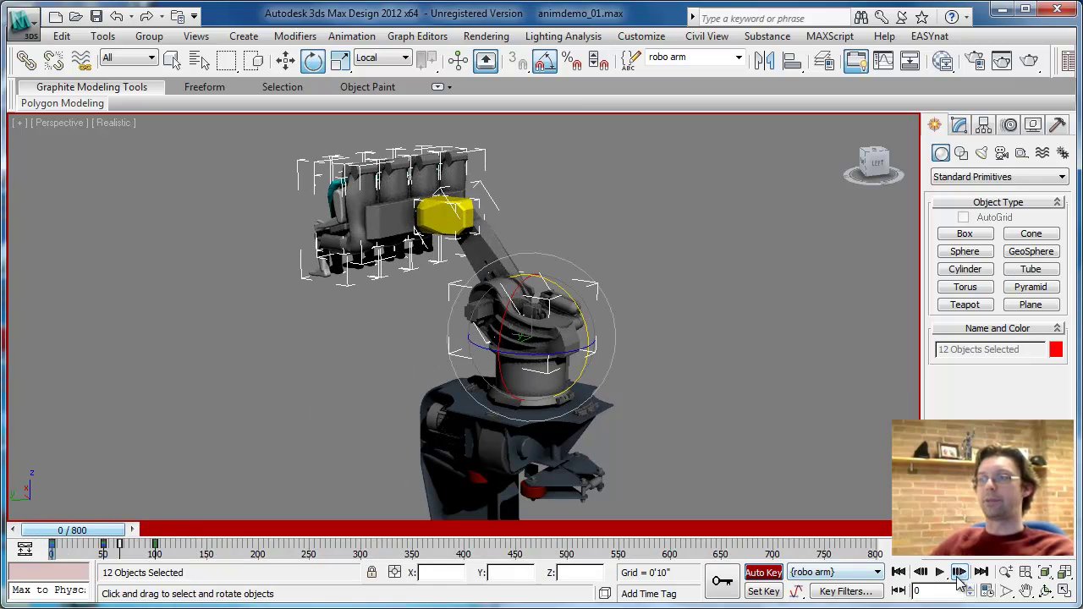
click(939, 572)
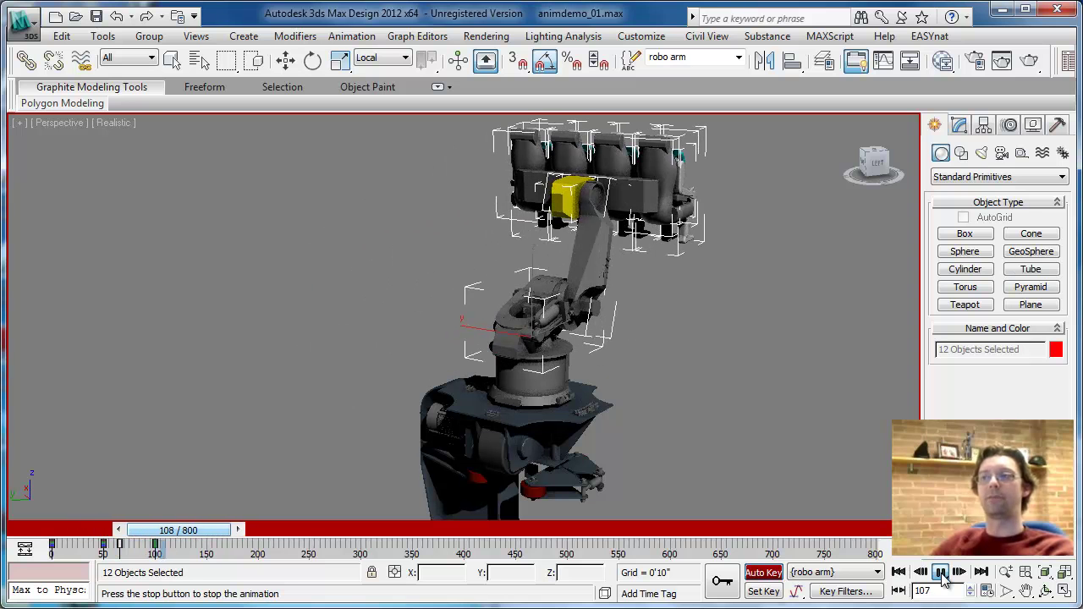
click(941, 573)
drag(208, 539, 3, 532)
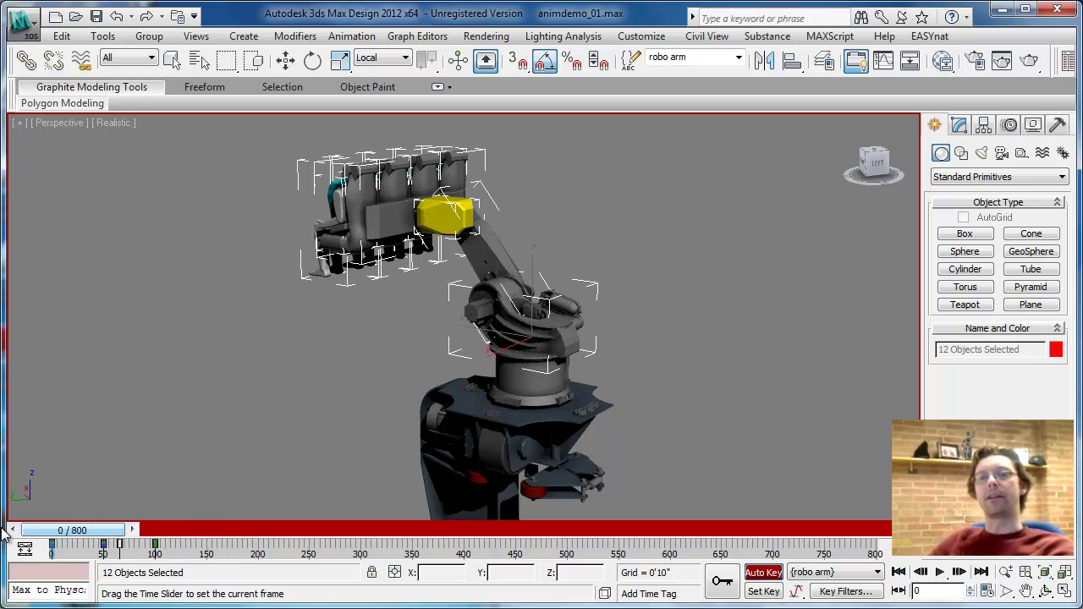
key(e)
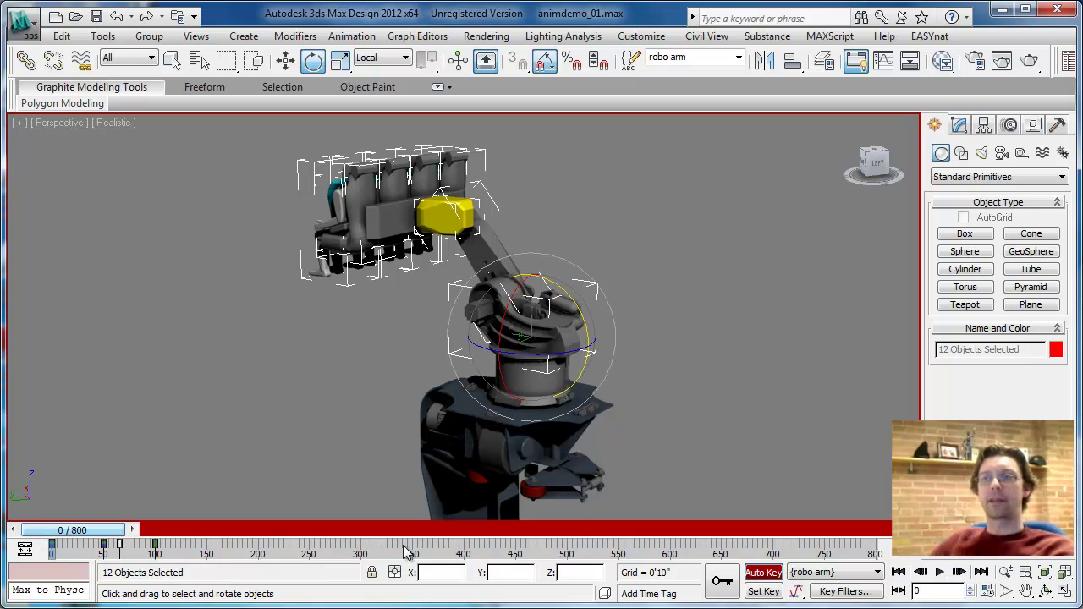
- Select only the Aixs 3 Blob:04 and rotate it slightly at frame 8 to tilt the seats
click(218, 496)
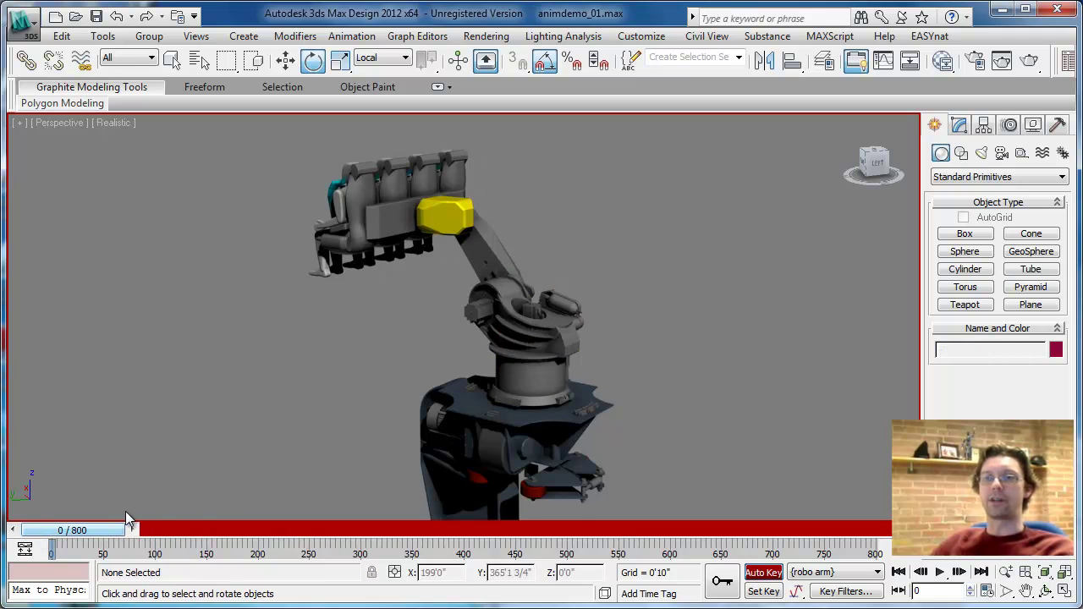
click(446, 215)
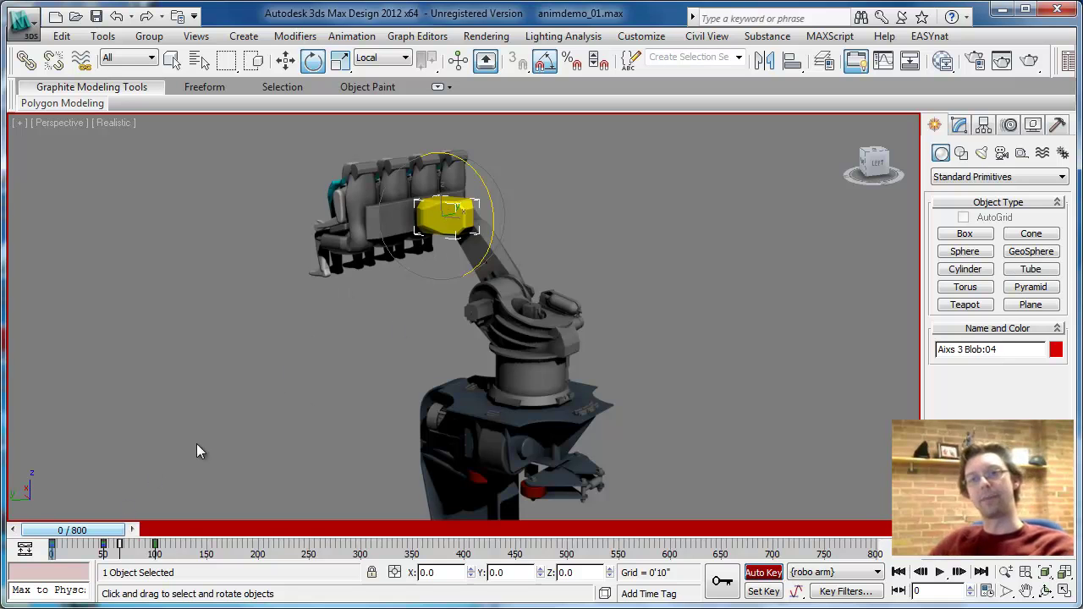
drag(88, 535, 91, 541)
key(e)
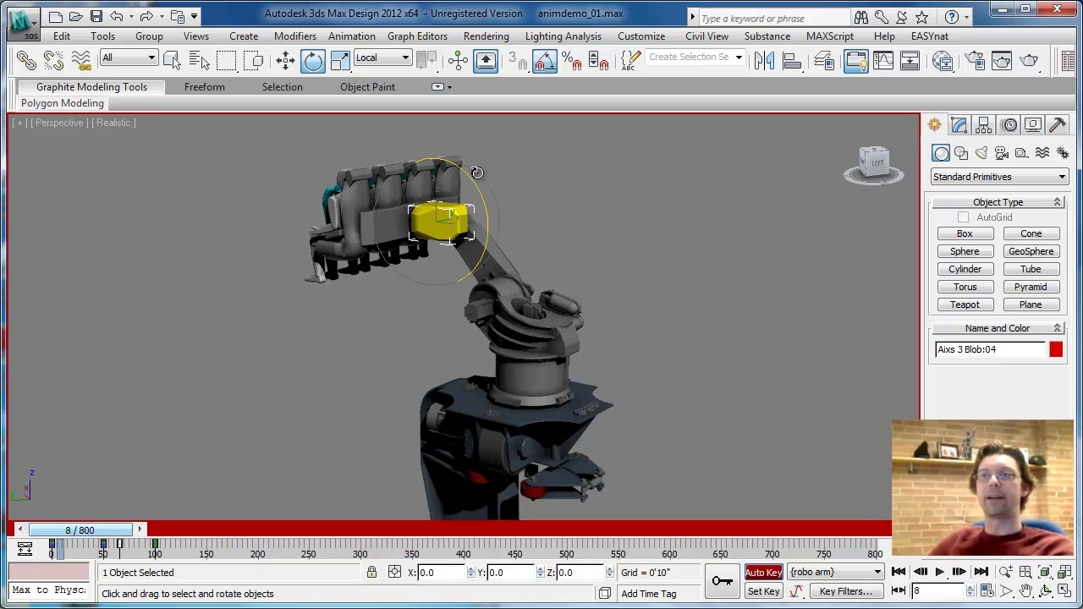
drag(475, 190, 482, 203)
- Rotate the Aixs 3 Blob:04 slightly at frame 42 to tilt the seats before the arm stops
drag(80, 531, 139, 538)
key(e)
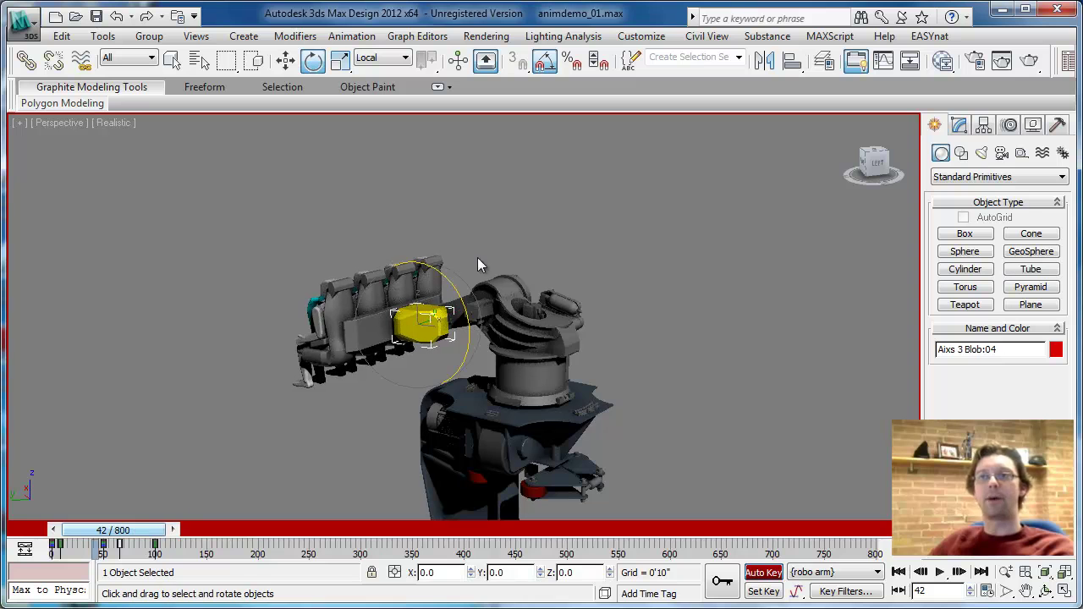
mouse_move(454, 292)
mouse_down()
mouse_move(463, 314)
mouse_move(462, 303)
mouse_up()
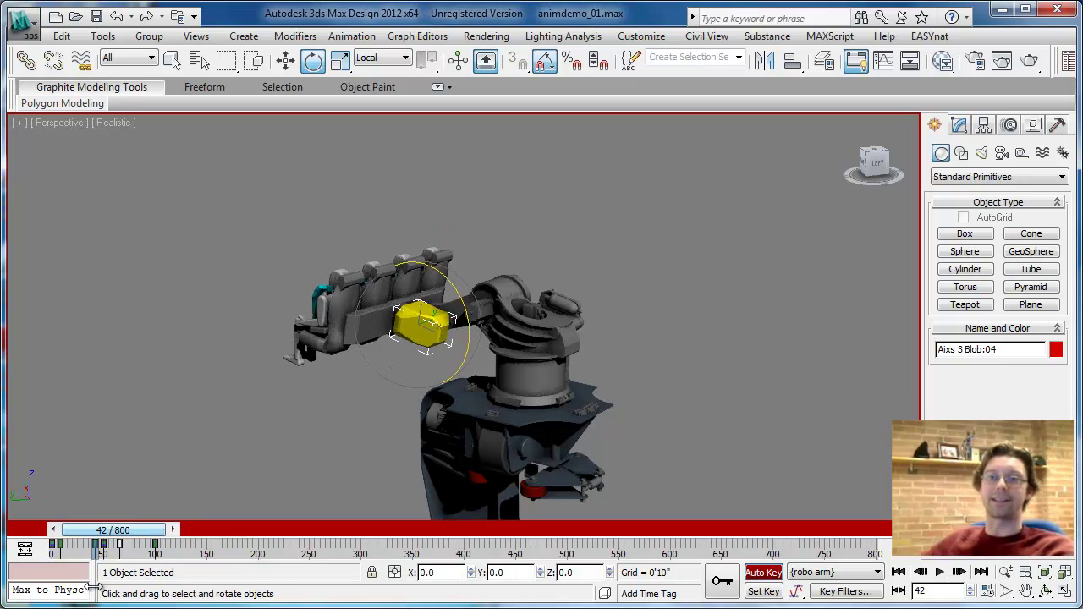
- Play the animation from frame 0 to review the added seat tilts and scrub back to frame 70
key(q)
drag(108, 531, 34, 550)
key(e)
click(940, 572)
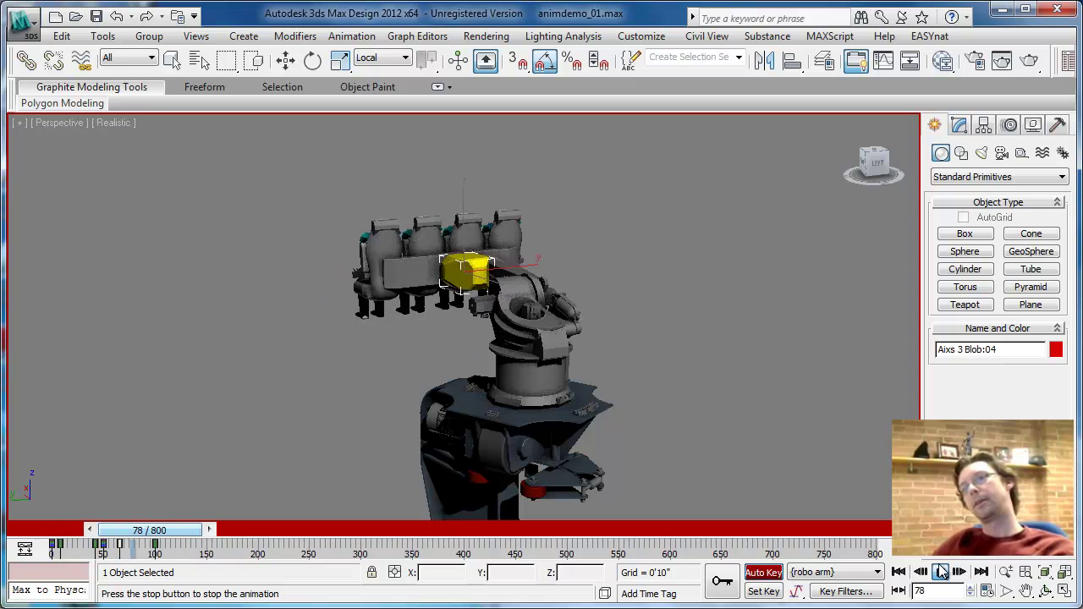
click(942, 573)
drag(218, 533, 168, 541)
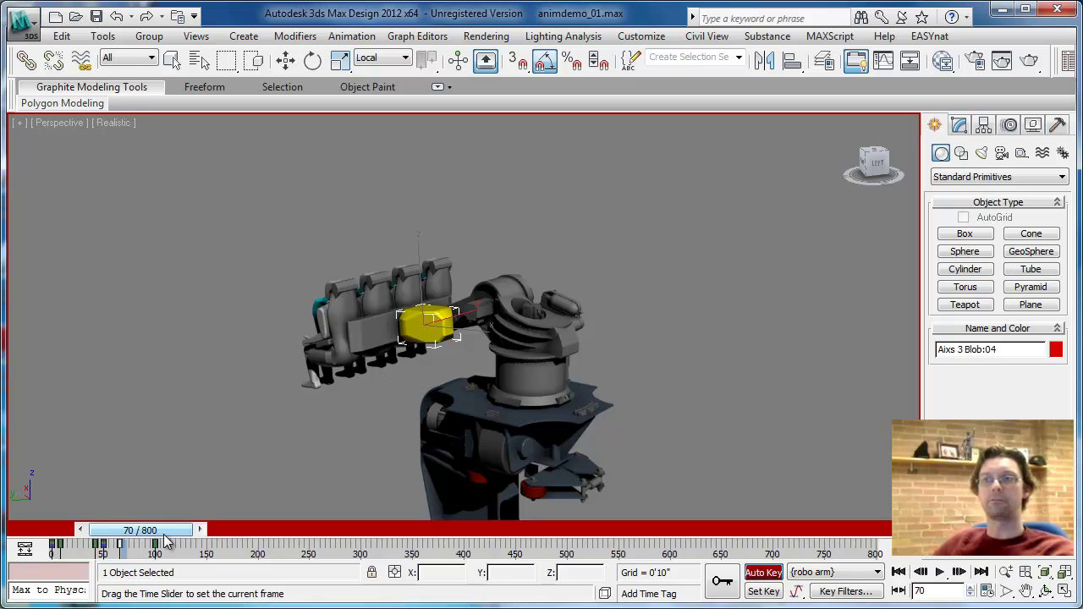
- Select only the Seat Support Bracket:04 and rotate it slightly at frame 72 to key a swing of the seats
key(e)
click(217, 503)
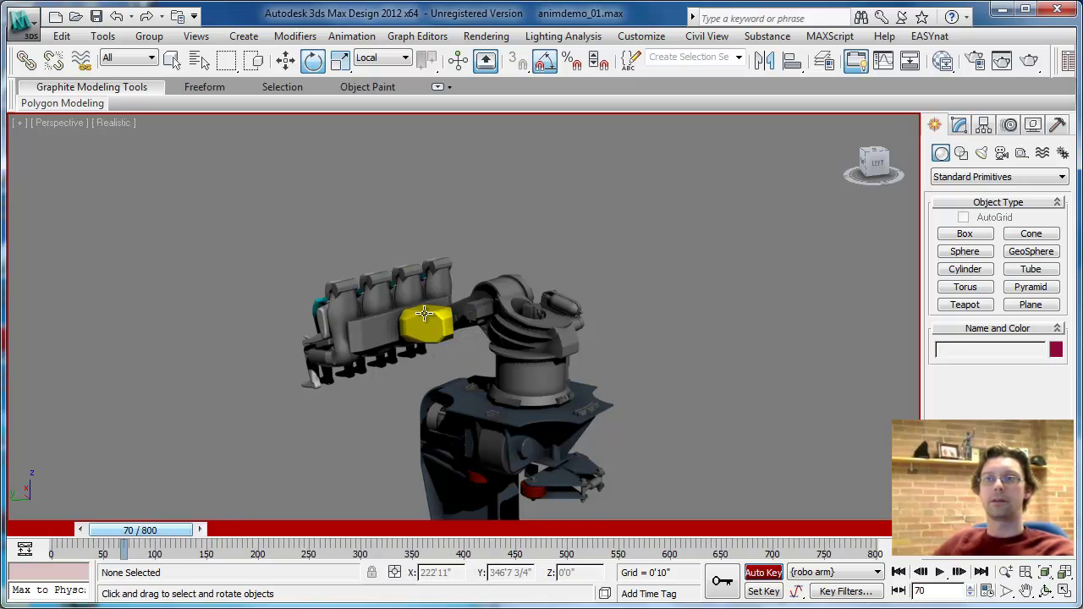
click(383, 331)
mouse_move(161, 543)
mouse_down()
mouse_move(142, 543)
mouse_move(162, 541)
mouse_up()
key(e)
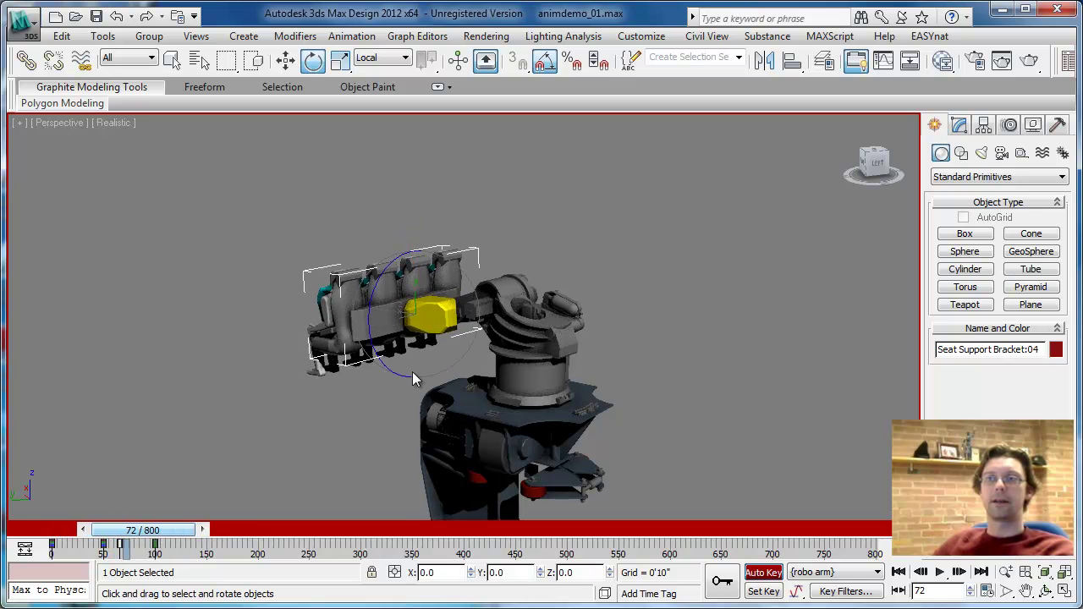
drag(370, 280, 381, 281)
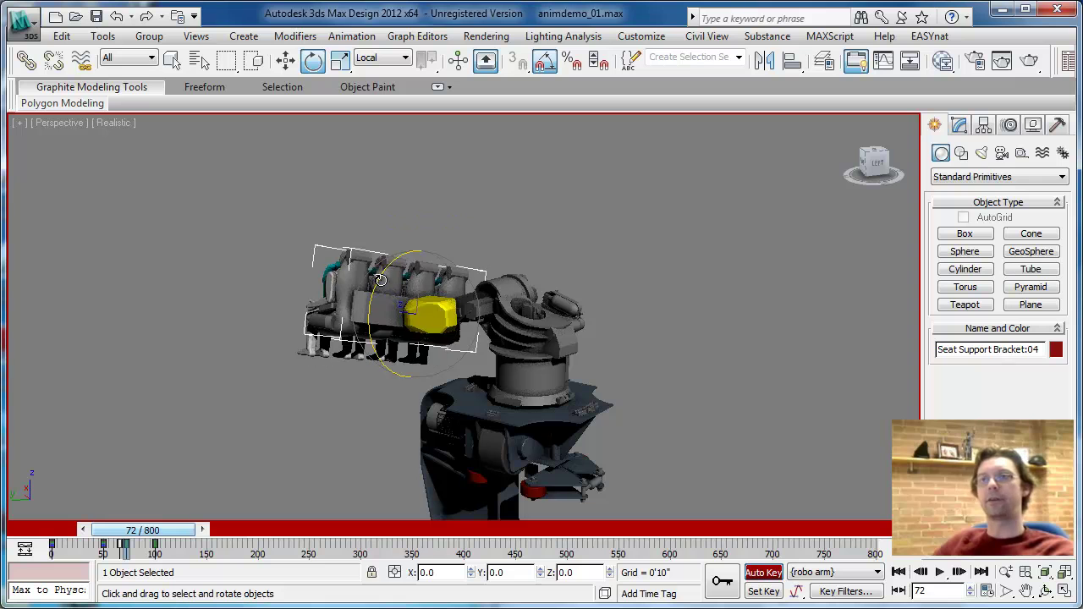
- Play the animation to review the added seat bracket swing and return the timeline to frame 0
drag(162, 533, 53, 551)
key(e)
click(938, 573)
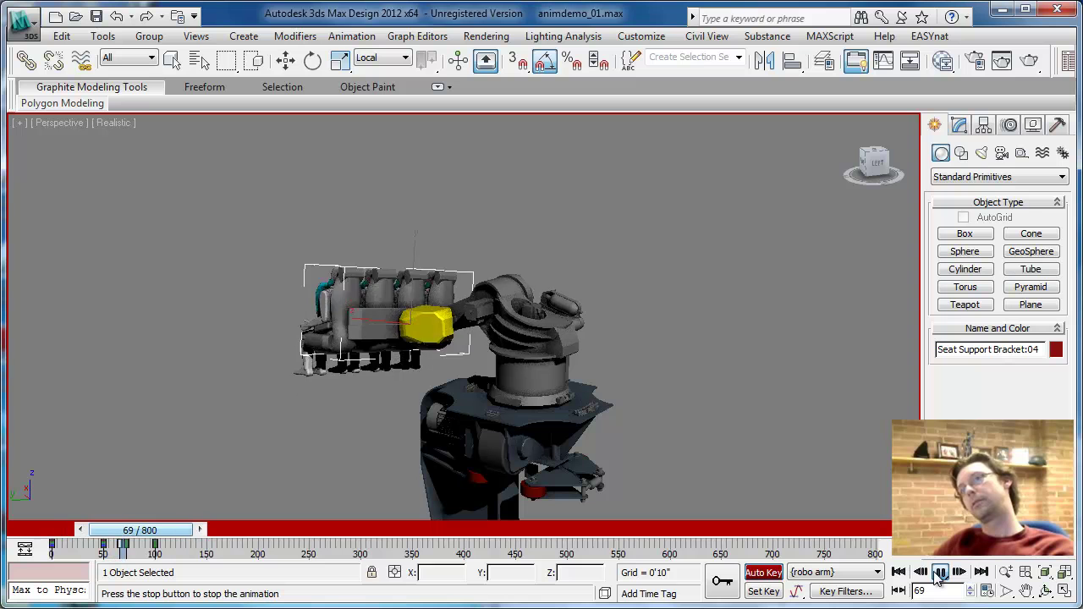
click(939, 573)
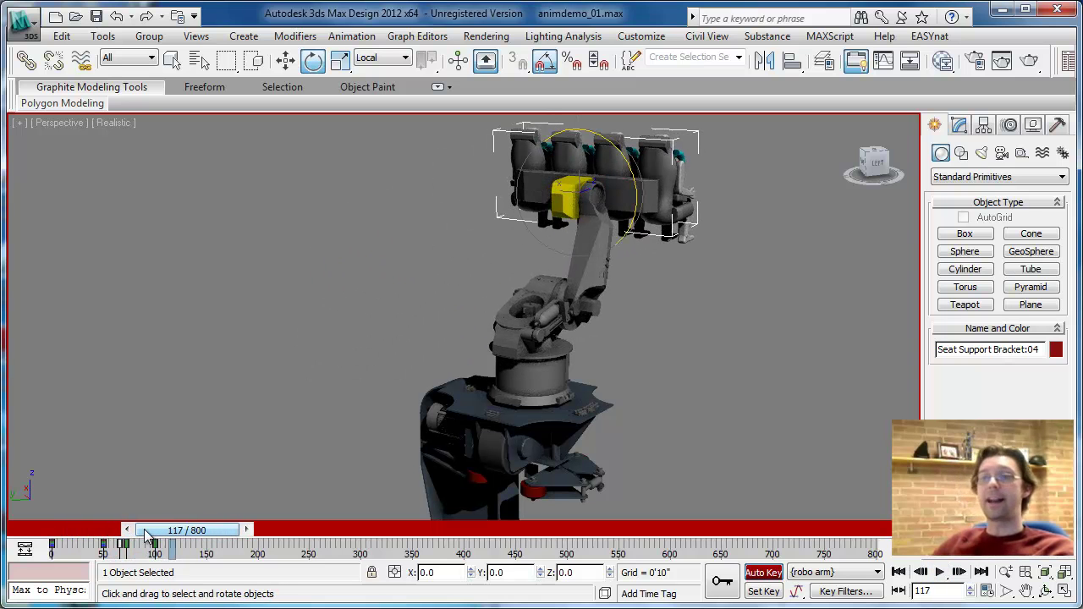
drag(236, 534, 123, 533)
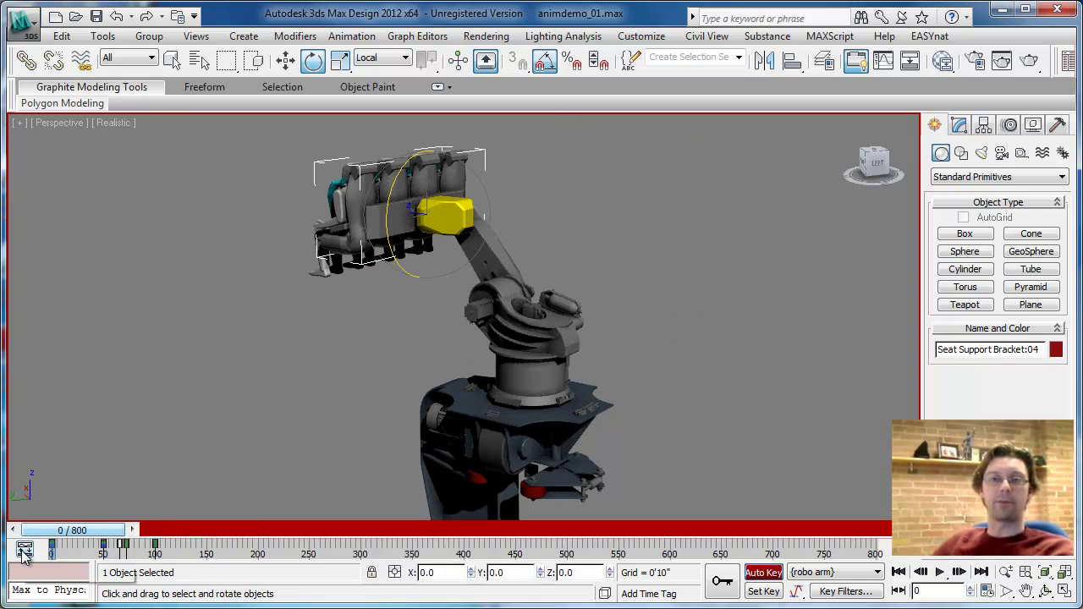
- Lengthen the outgoing tangent of the Axis 2 Arm:04 rotation curve at the frame 66 key in the mini curve editor and close the editor
click(26, 554)
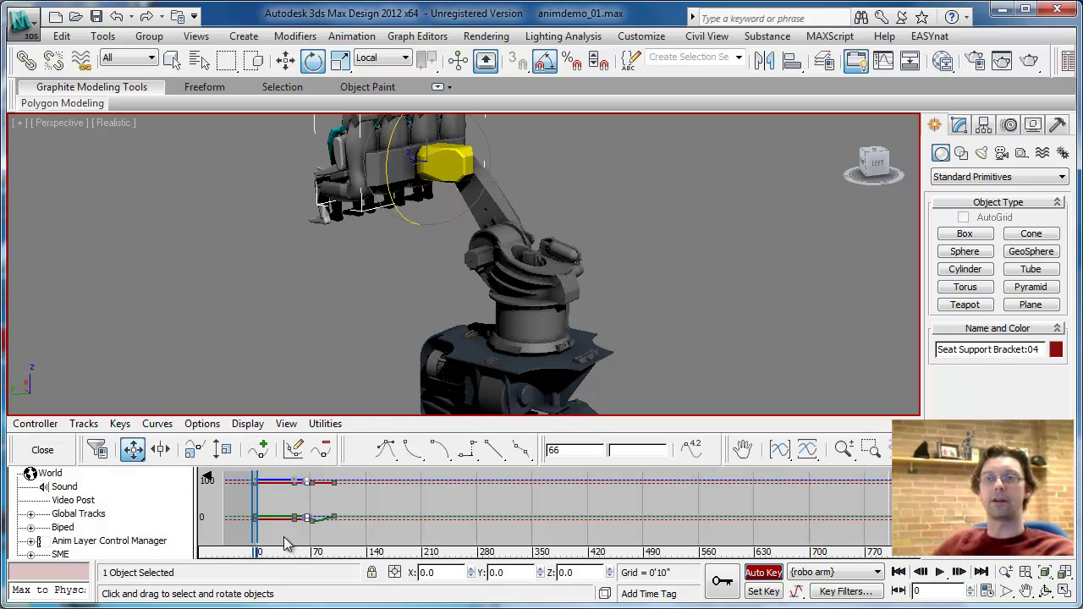
scroll(306, 518, up, 5)
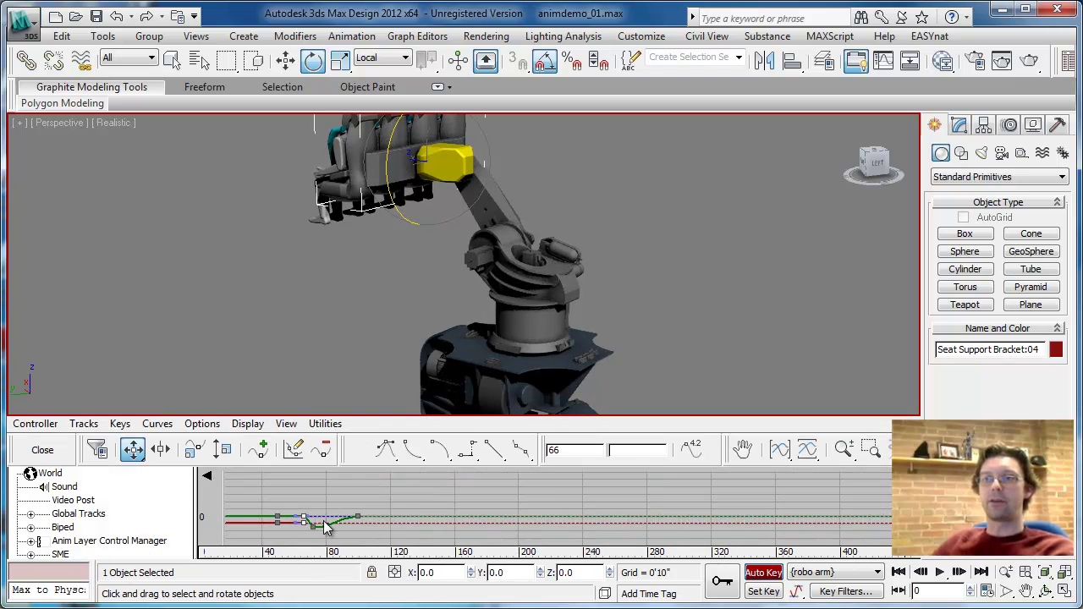
click(442, 169)
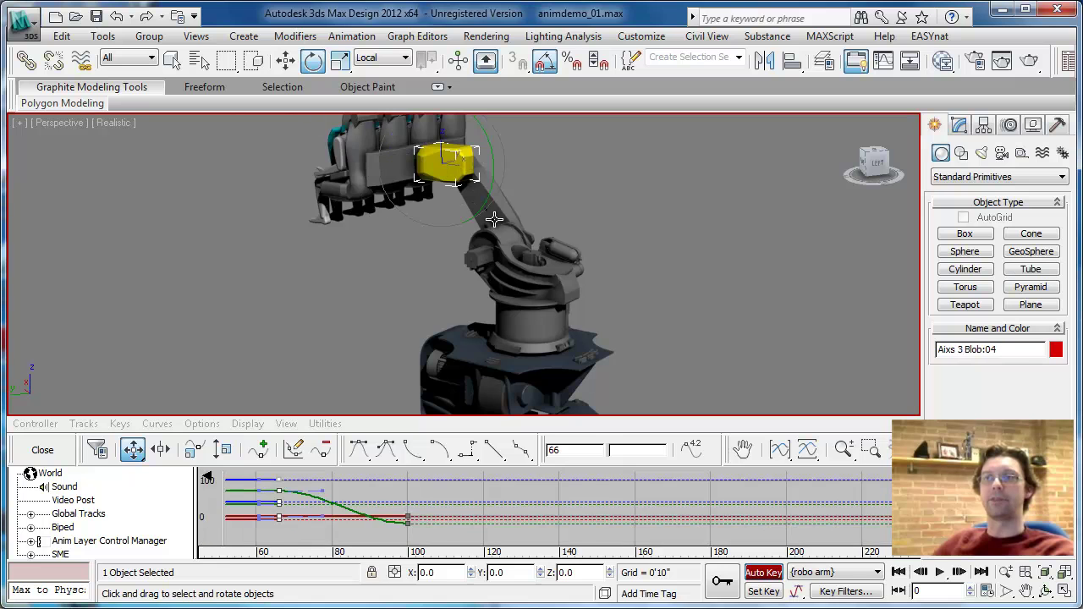
middle_drag(418, 520, 435, 486)
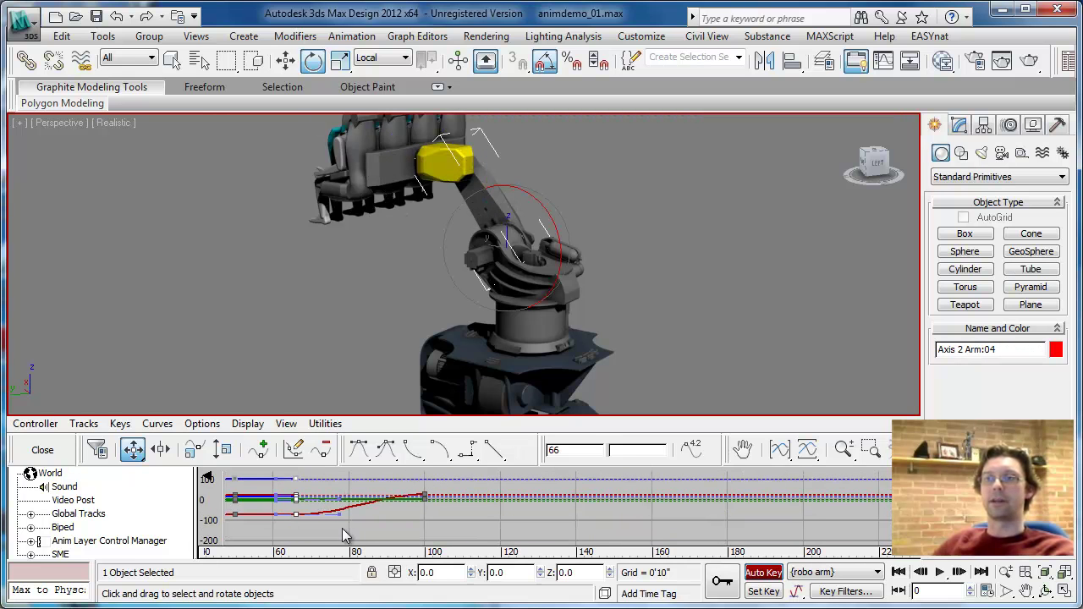
drag(337, 516, 373, 515)
click(367, 522)
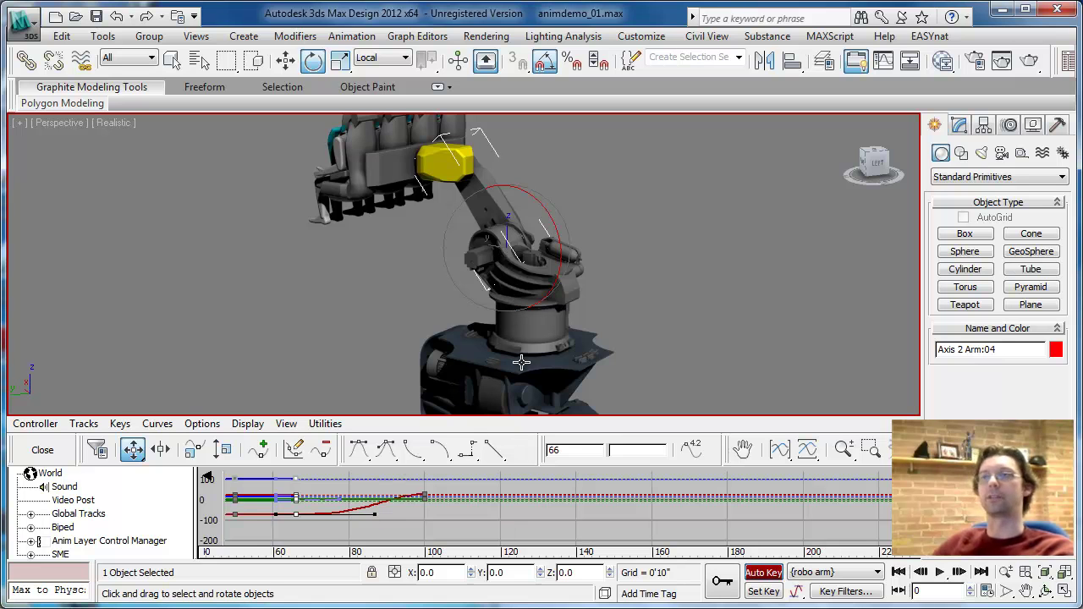
click(42, 451)
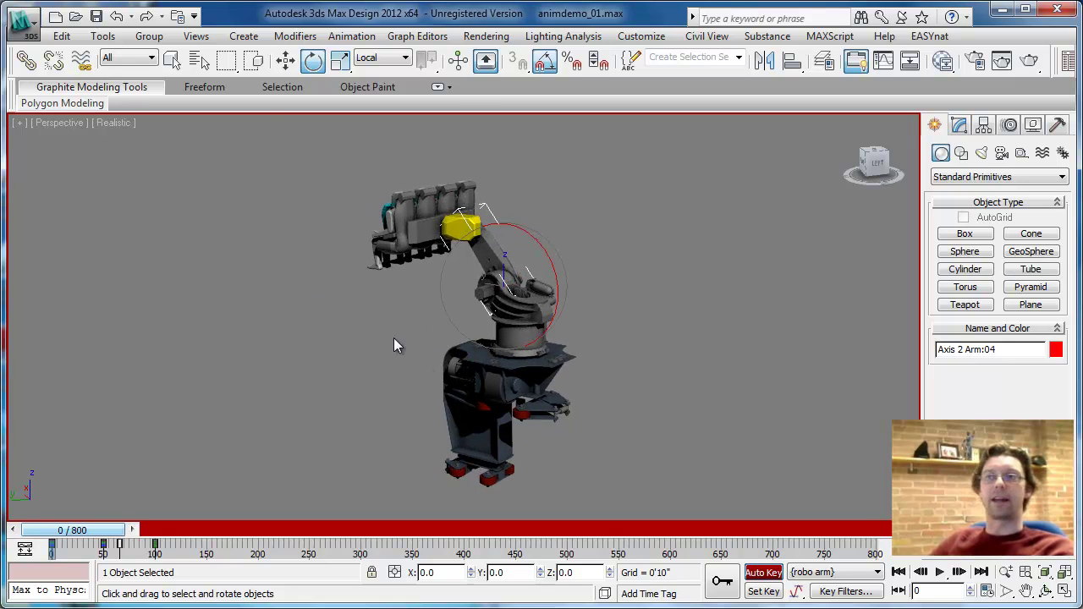
click(352, 36)
click(373, 61)
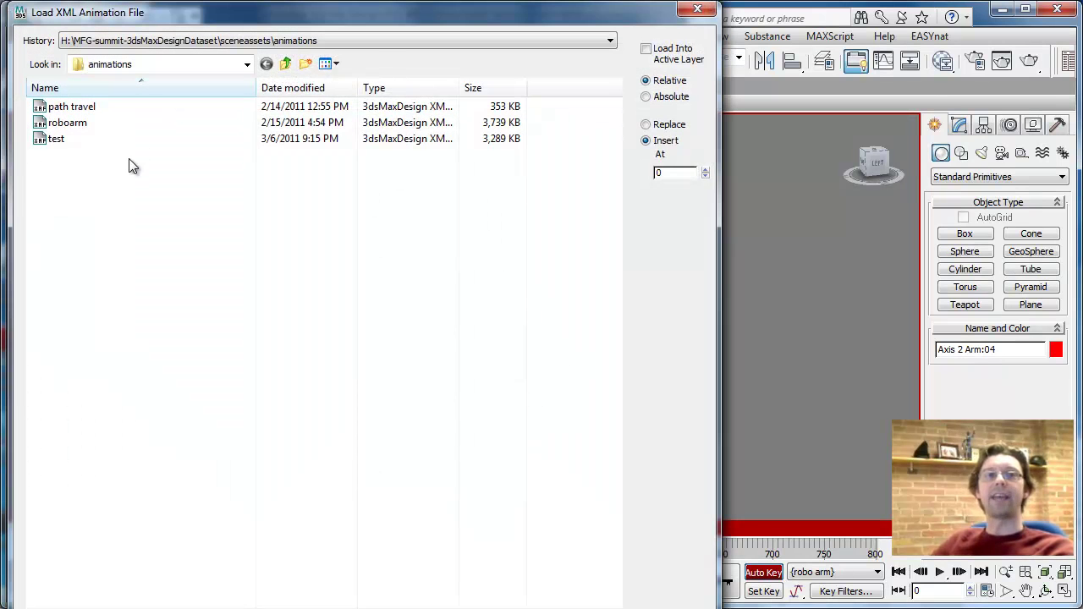
click(709, 8)
- Select the whole robot arm hierarchy, load the roboarm animation file as Relative, Insert at frame 0, and scrub the timeline to review it
double_click(527, 314)
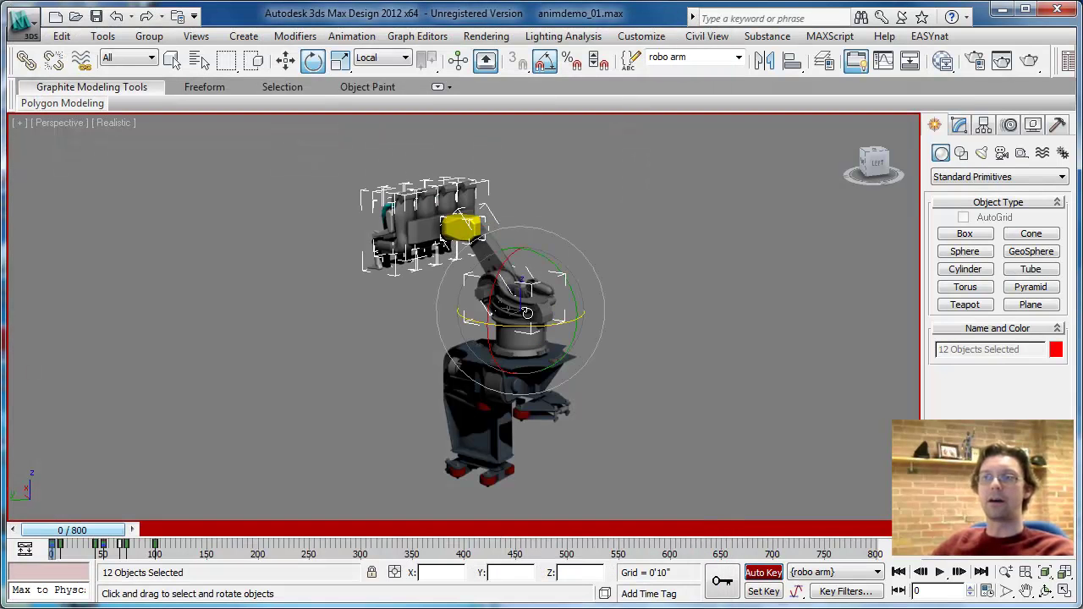
click(352, 36)
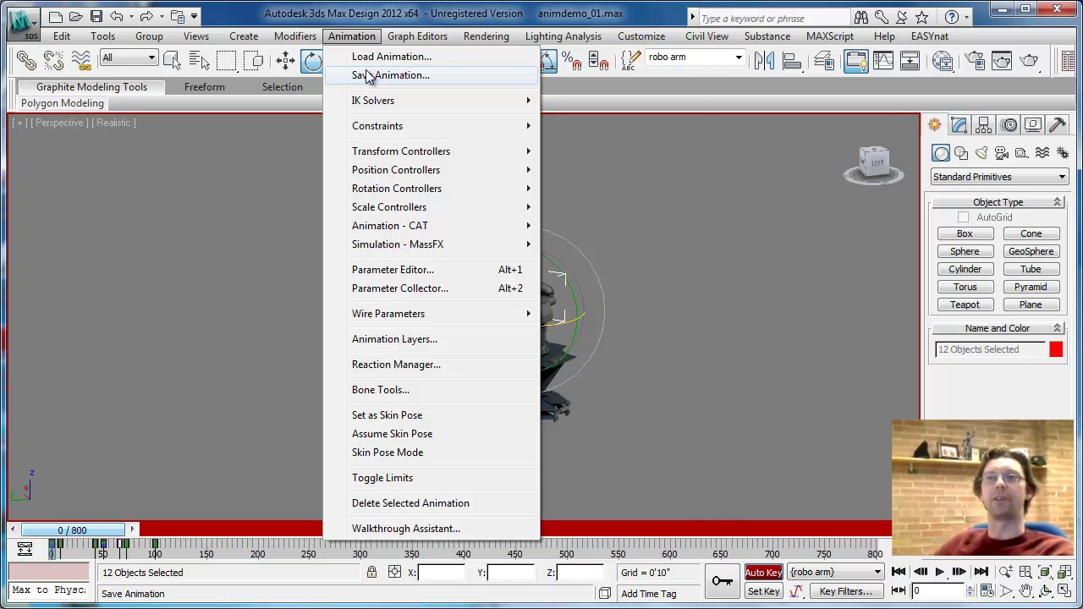
click(370, 57)
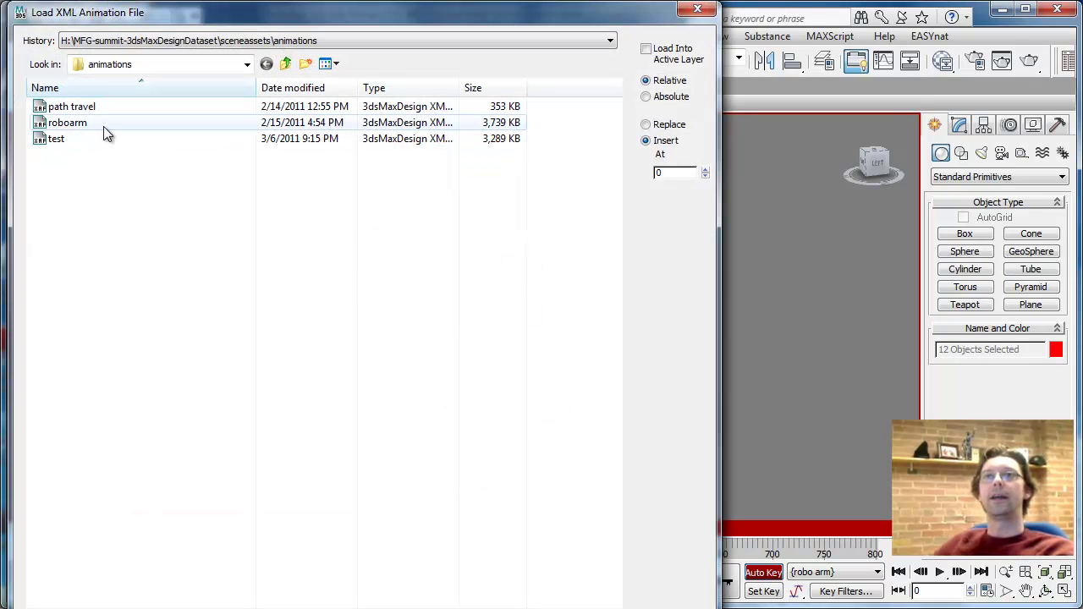
click(103, 127)
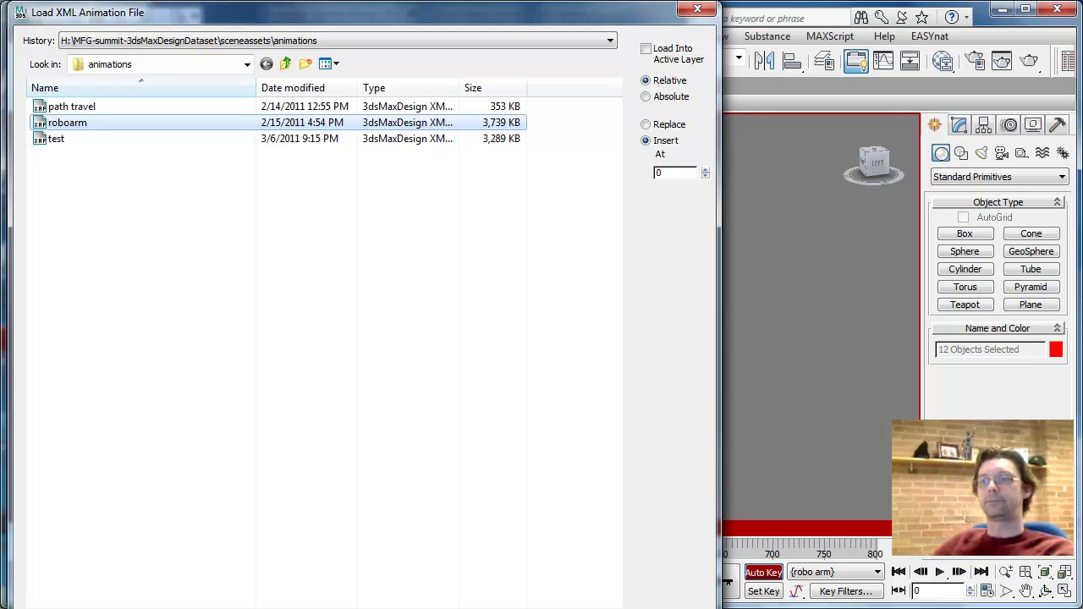
drag(496, 24, 374, 1)
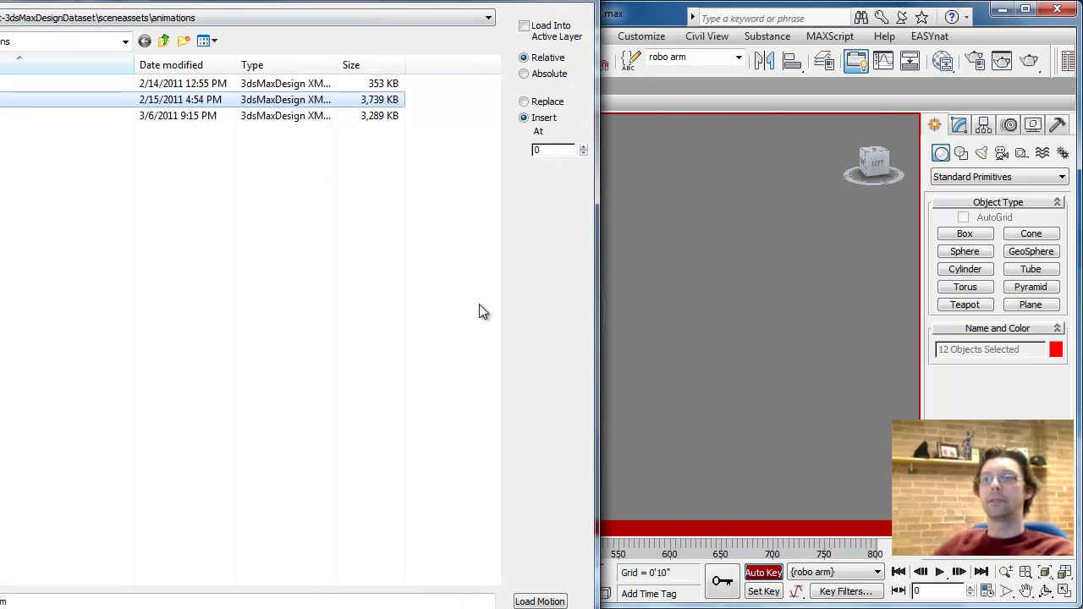
click(546, 602)
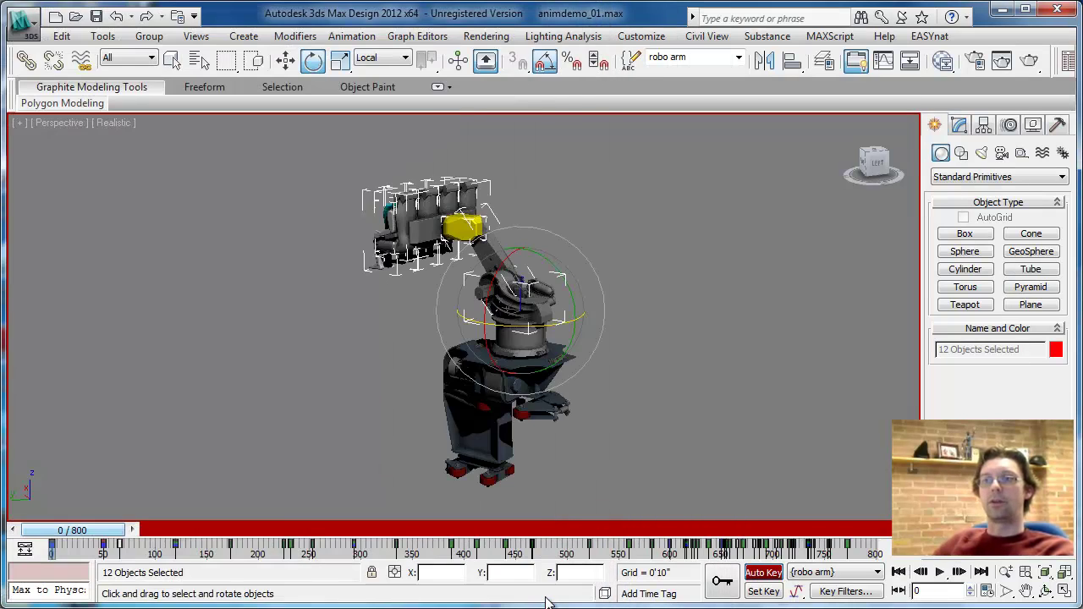
drag(99, 536, 270, 605)
drag(231, 529, 72, 530)
key(e)
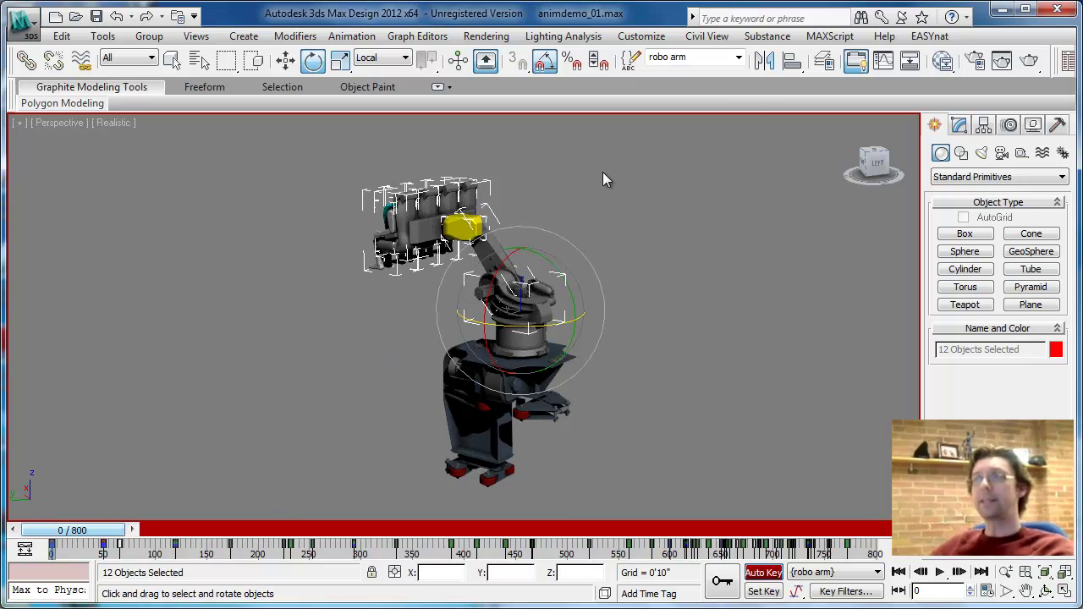
- Unhide the Full Car layer to bring in the second robot arm and close the layer manager
click(825, 60)
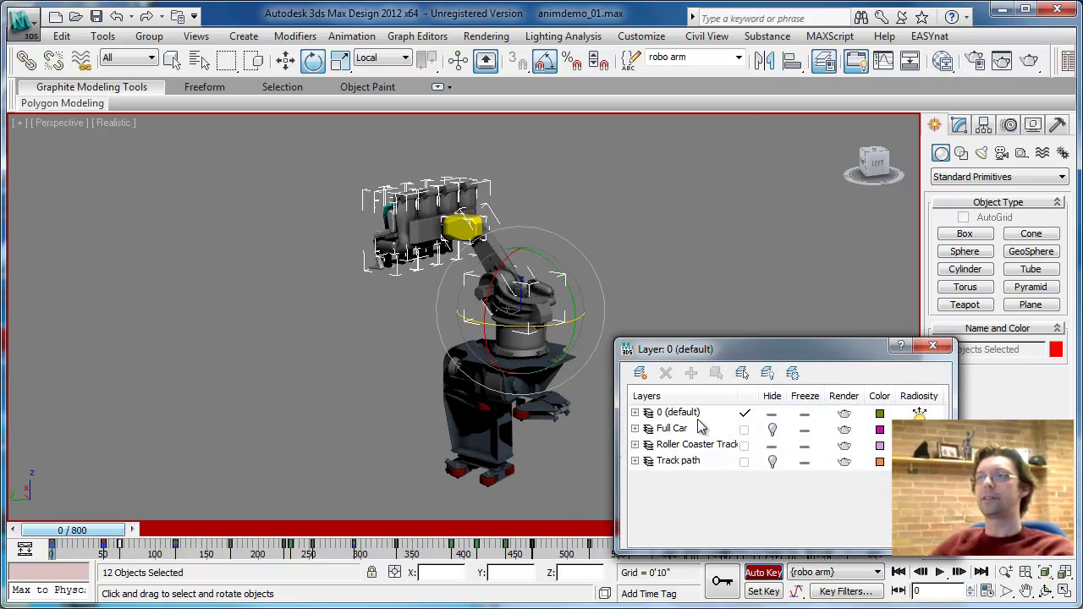
click(771, 429)
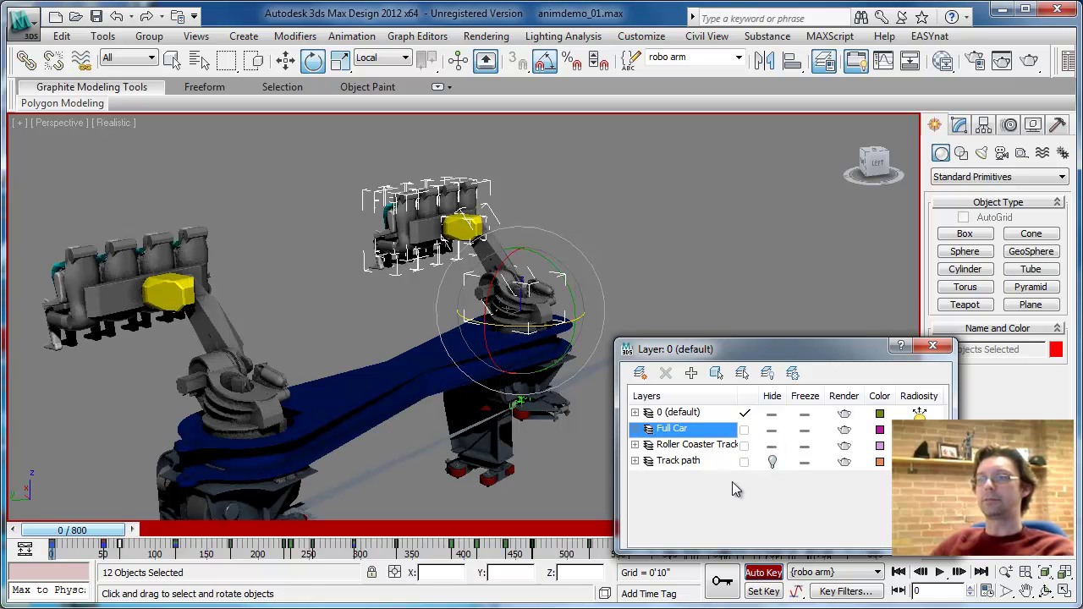
mouse_move(114, 538)
mouse_down()
mouse_move(301, 536)
mouse_move(114, 537)
mouse_up()
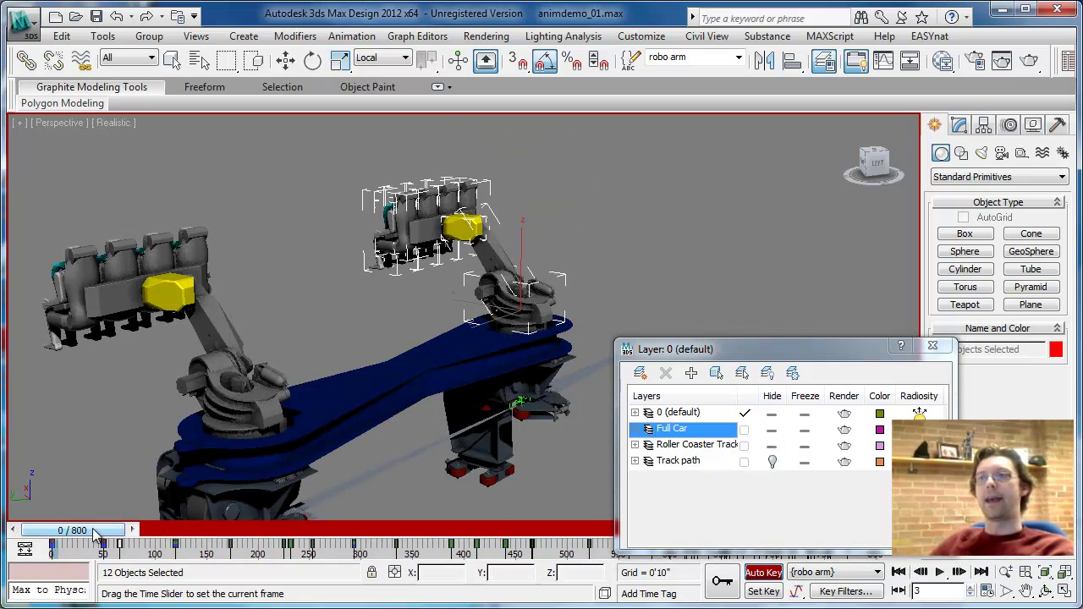
click(932, 345)
- Load the roboarm animation onto the second robot arm's full hierarchy and scrub the timeline to check both arms from frame 0
click(242, 404)
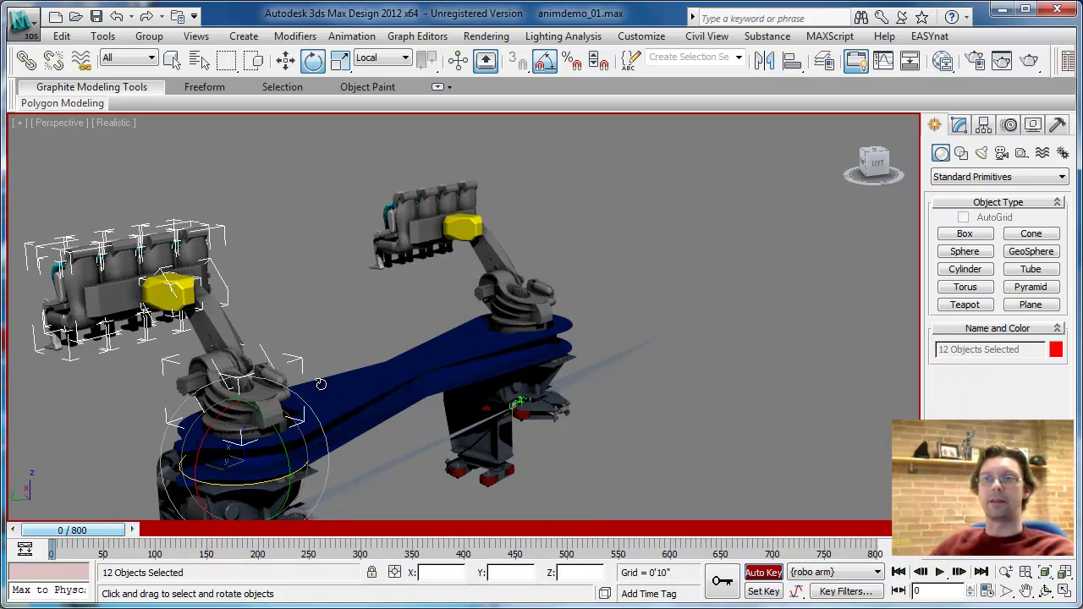
click(352, 35)
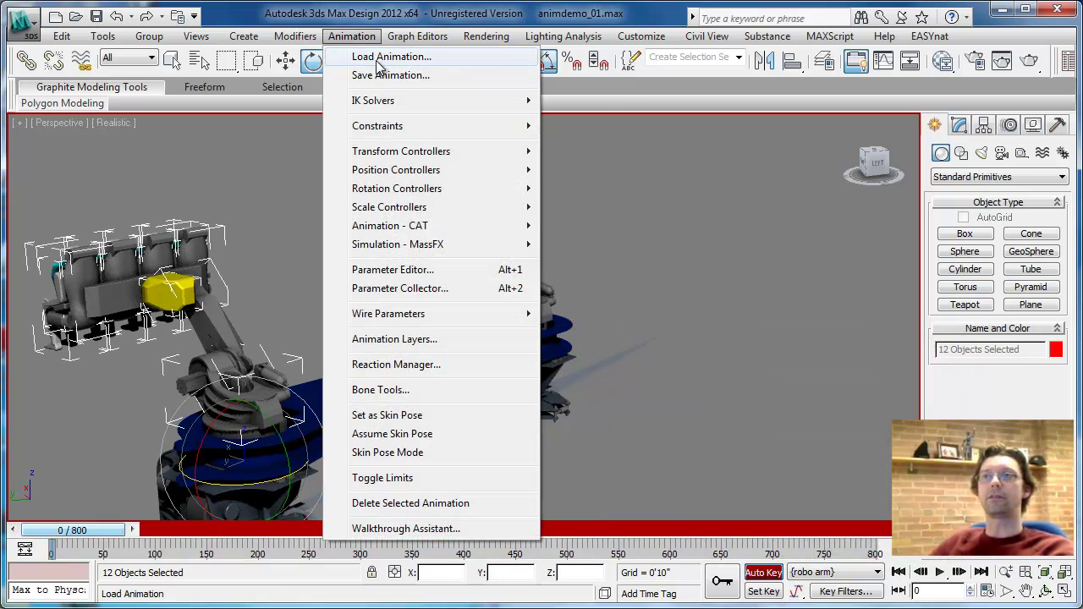
click(355, 58)
key(Return)
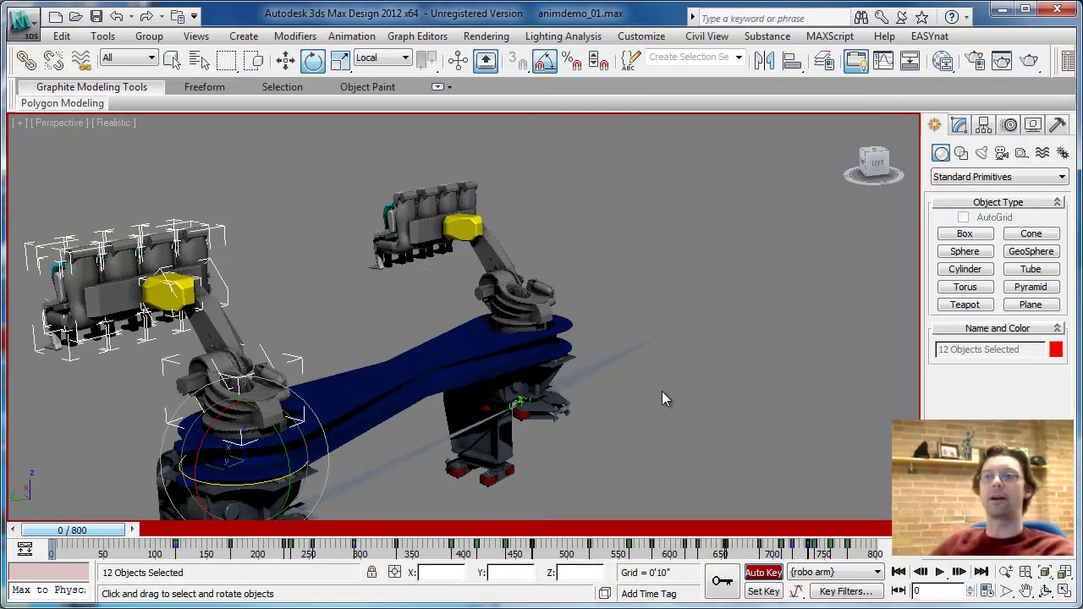
drag(86, 531, 18, 544)
key(e)
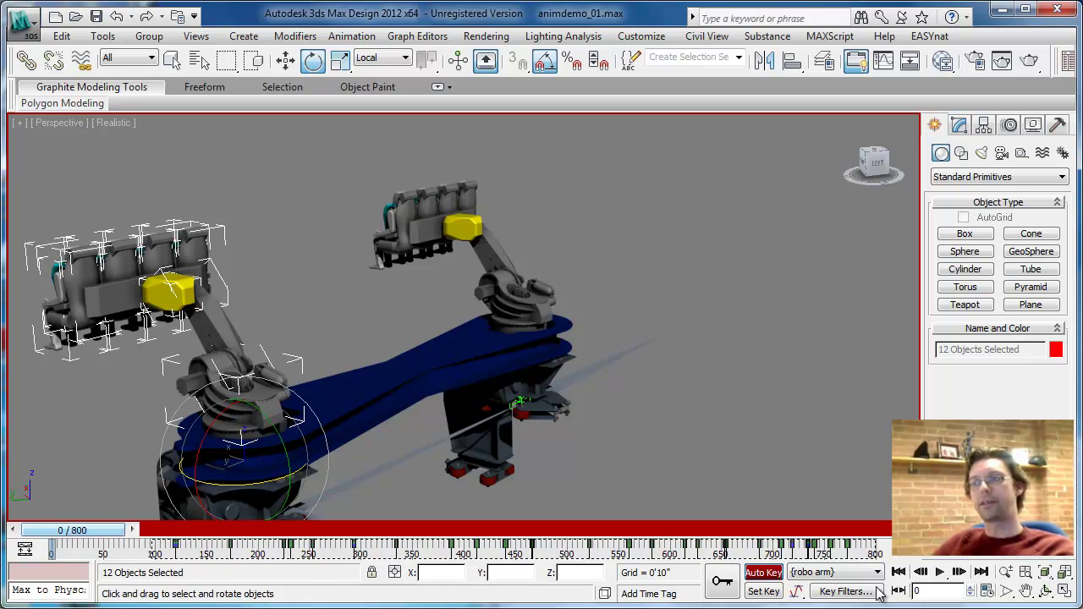
- Shift the second robot arm's keys slightly later on the timeline to offset its motion, and play the animation to compare both arms
drag(178, 544, 187, 544)
drag(91, 530, 180, 595)
key(e)
drag(186, 544, 434, 532)
key(/)
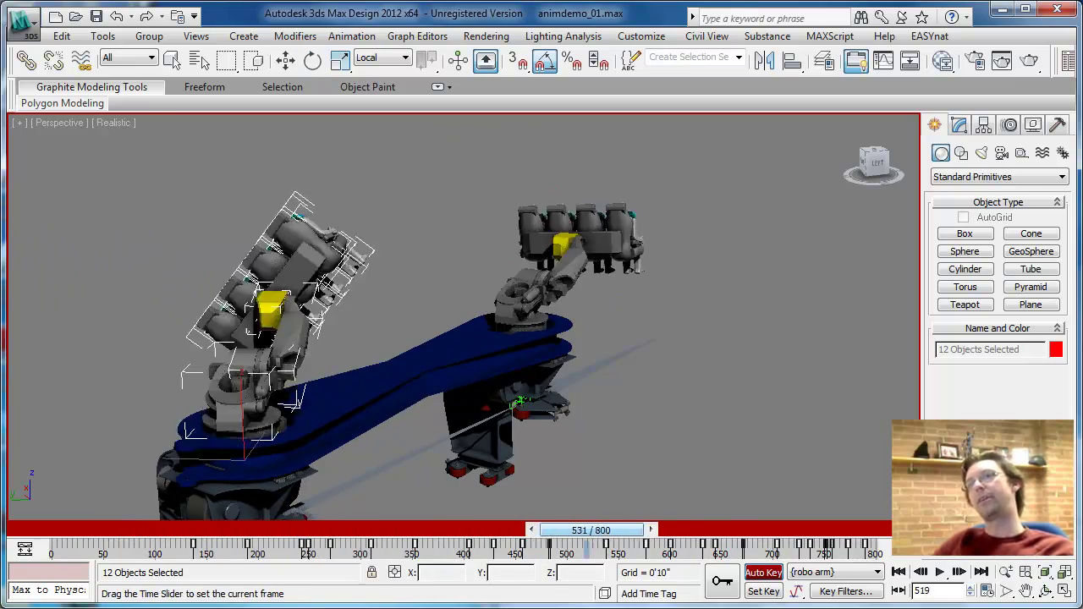
key(e)
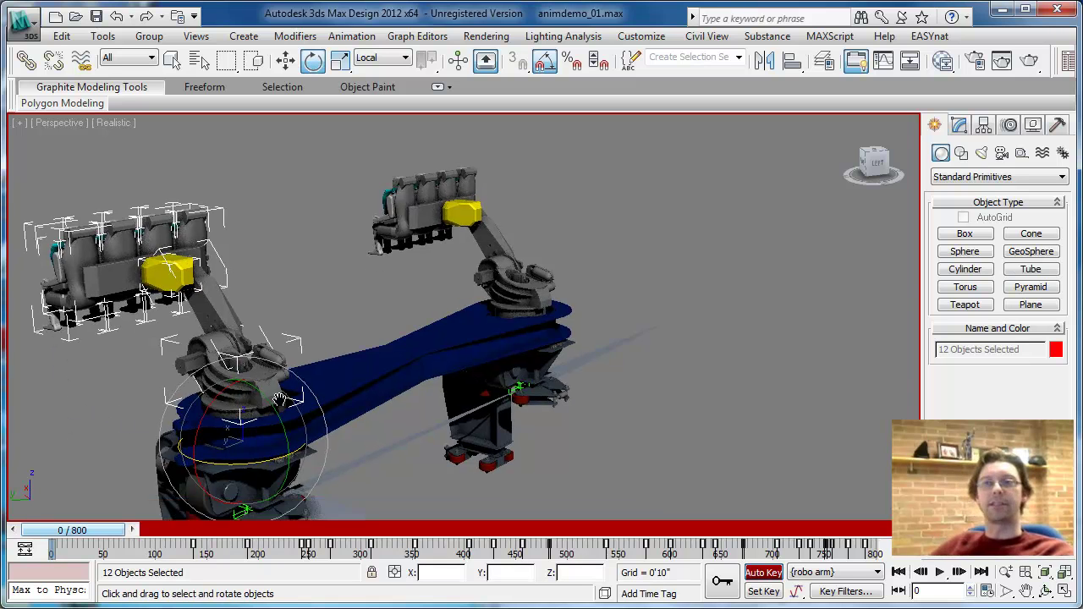
- Unhide the Track path layer and close the layer manager
scroll(160, 423, down, 5)
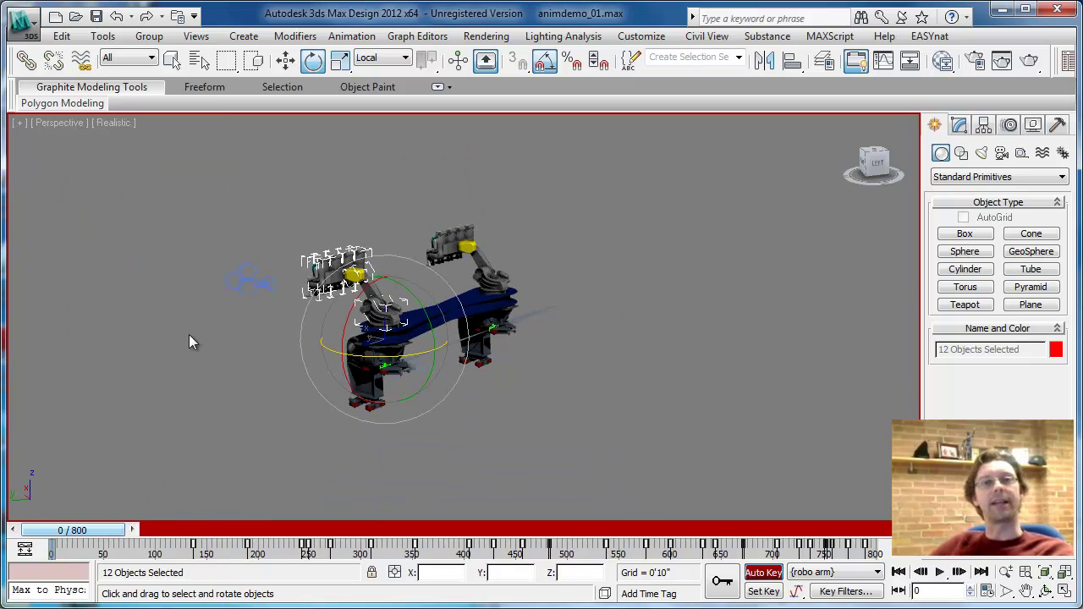
click(826, 66)
click(772, 463)
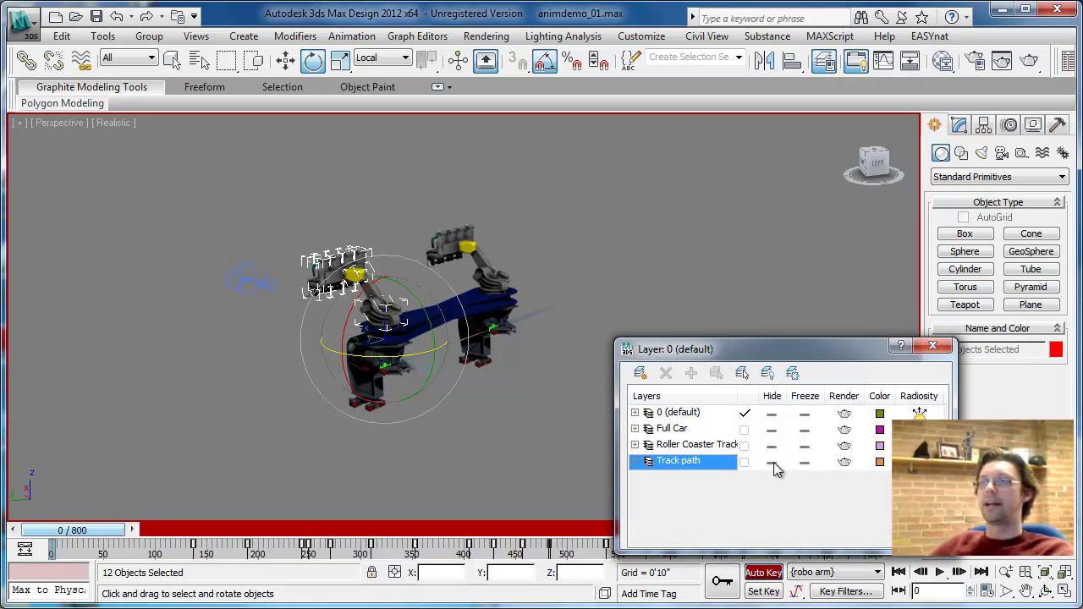
middle_drag(372, 338, 406, 375)
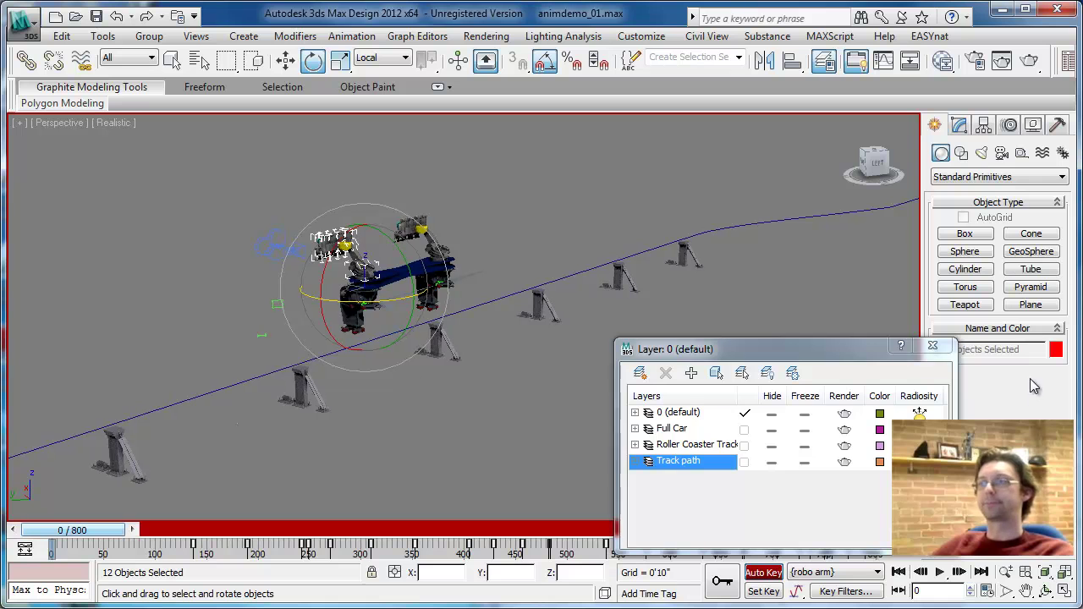
click(933, 346)
- Examine the full track path spline around the scene and return to a close view of the robot arm car
alt+middle_drag(507, 364, 459, 435)
alt+middle_drag(370, 271, 436, 369)
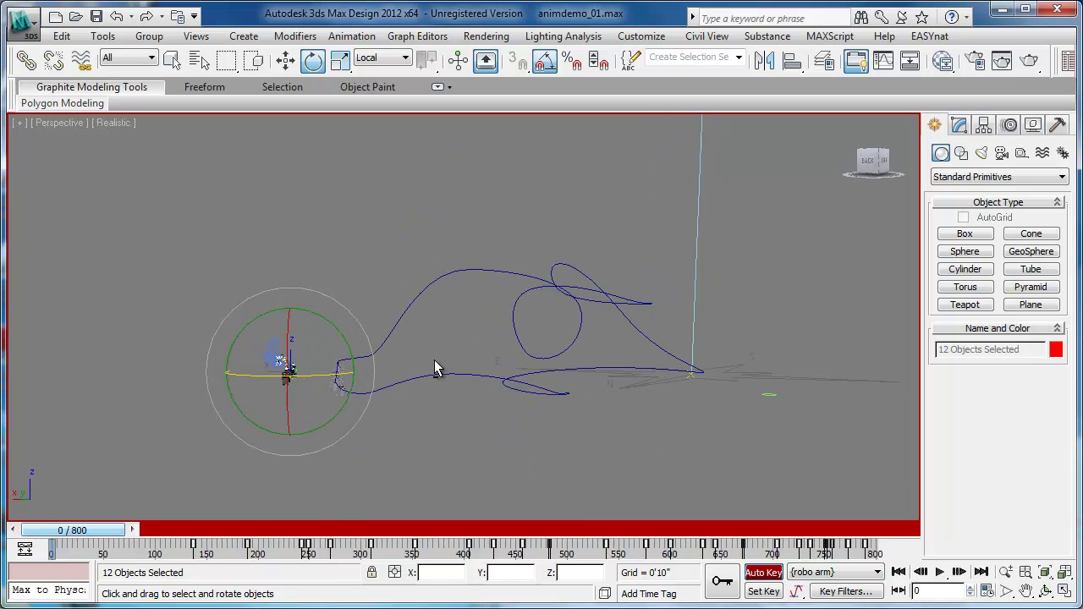
alt+middle_drag(515, 409, 427, 351)
key(z)
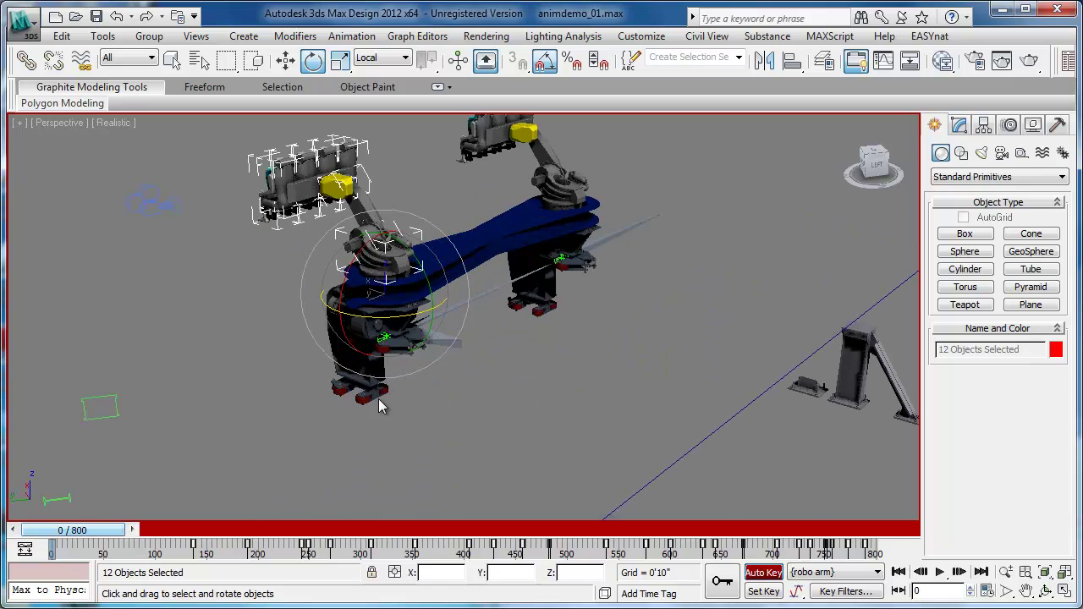
middle_drag(405, 408, 480, 422)
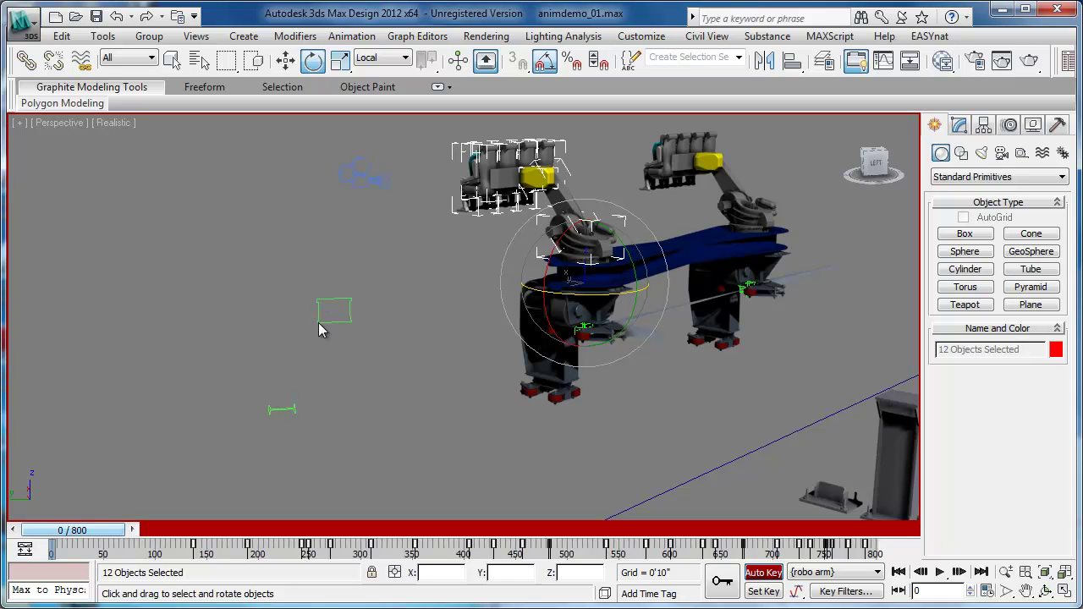
- Create a Loft compound object from the track path spline, using the TRACK SHAPE spline as its cross-section
middle_drag(747, 413, 505, 388)
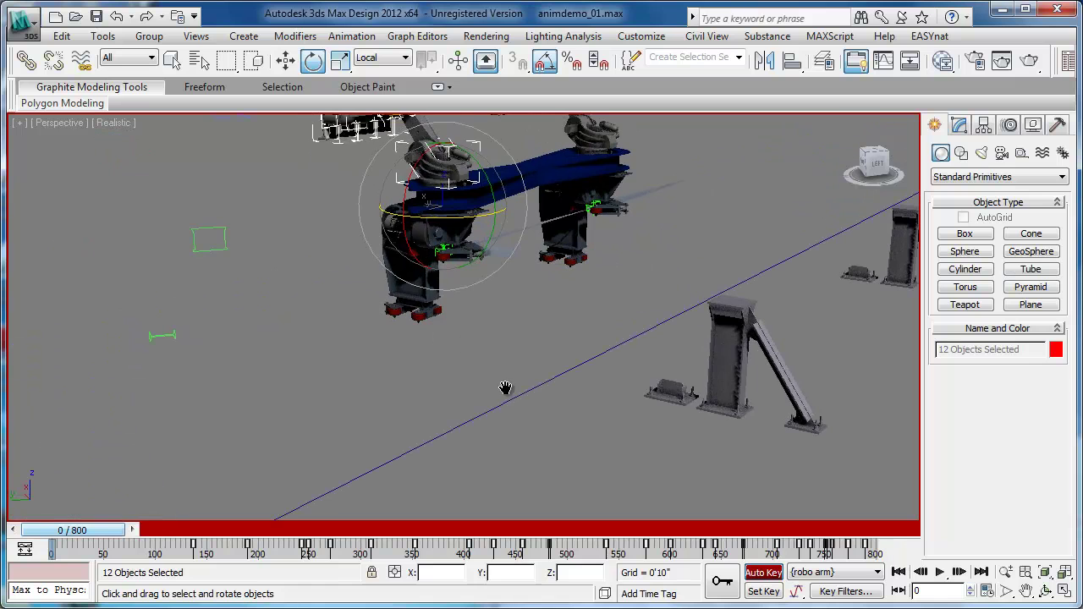
click(533, 387)
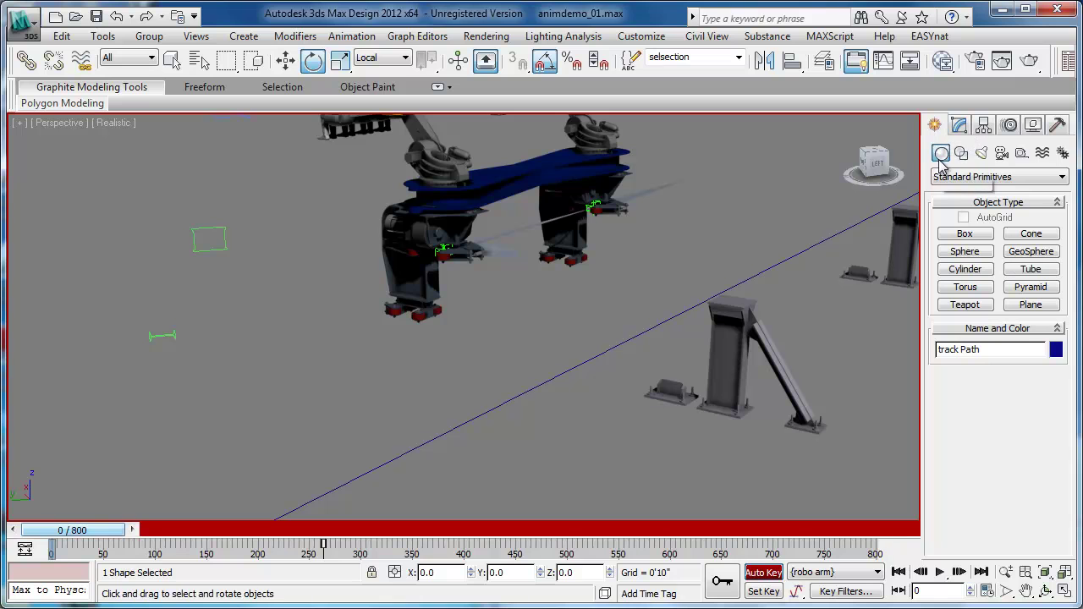
click(994, 179)
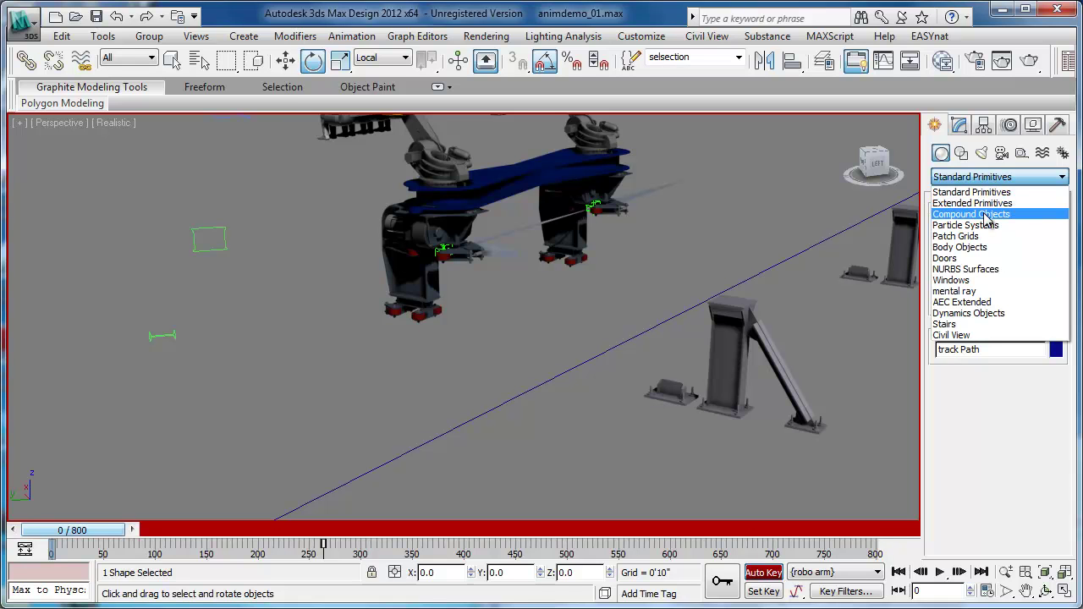
click(989, 215)
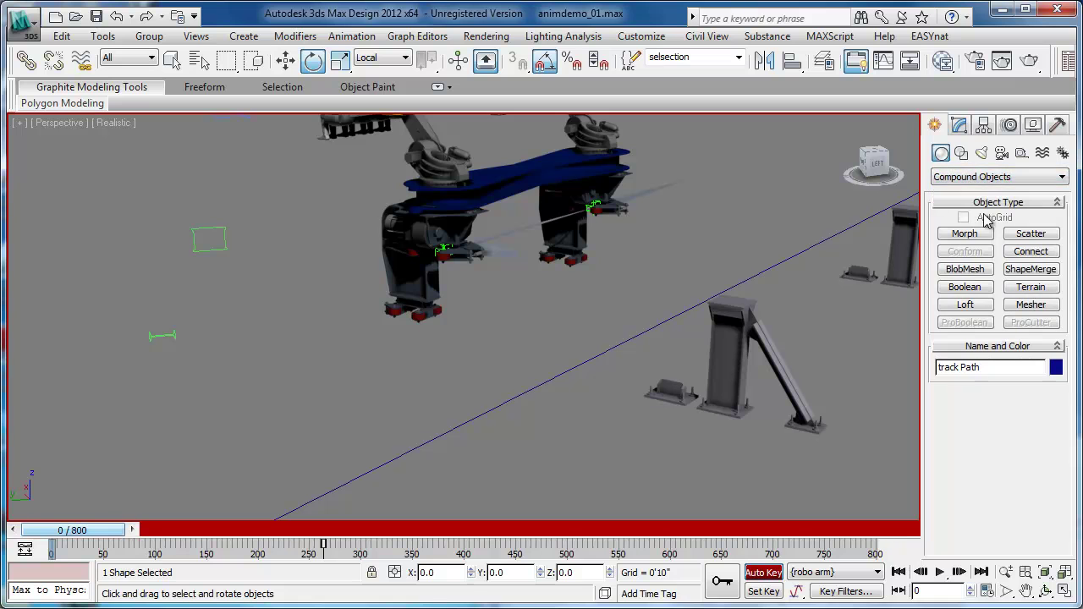
click(966, 304)
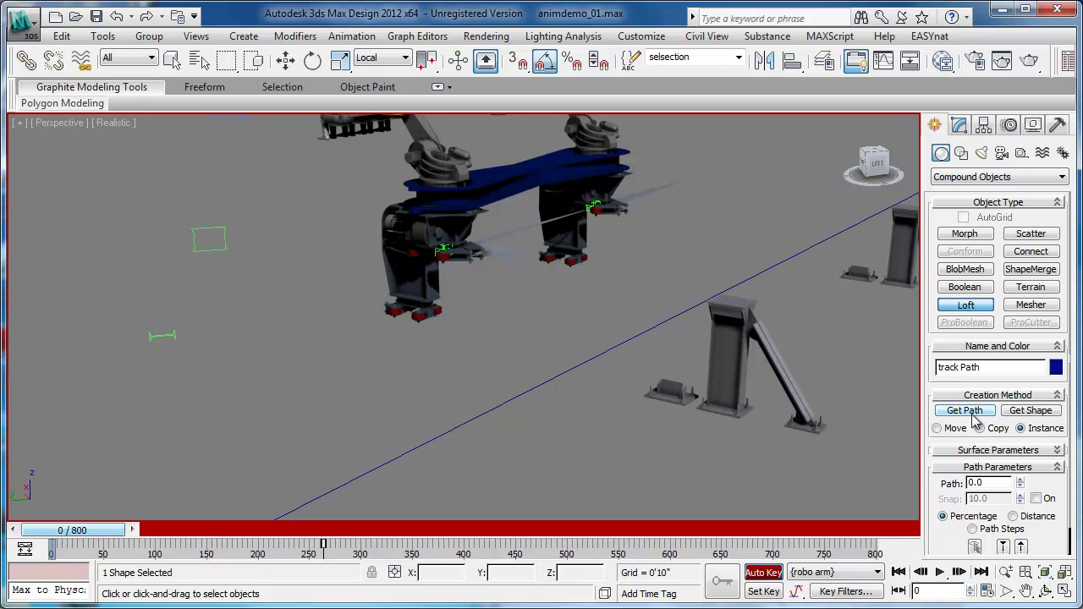
click(1032, 411)
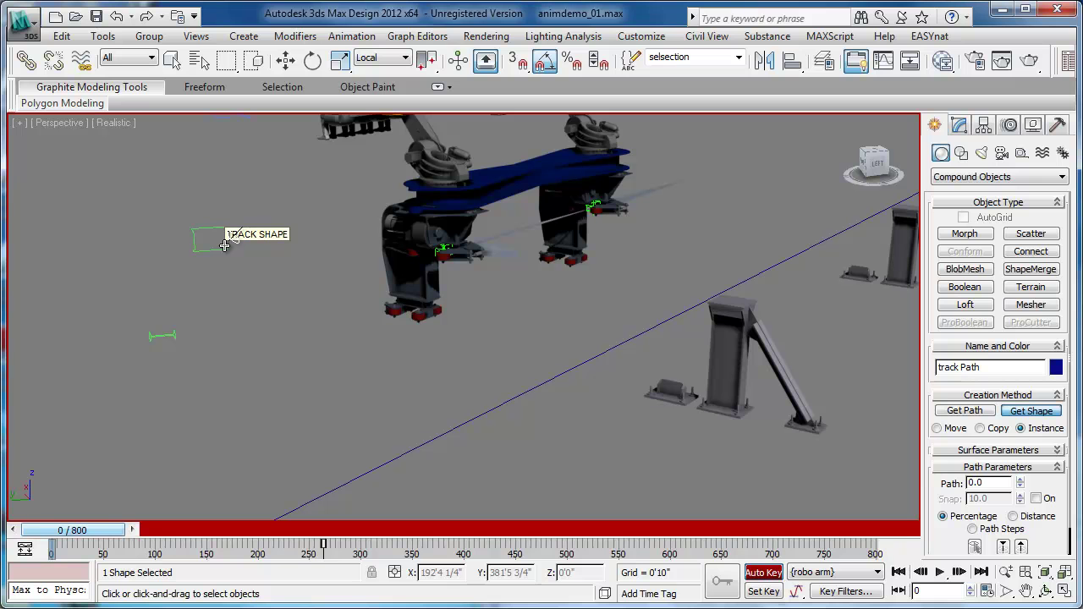
click(224, 245)
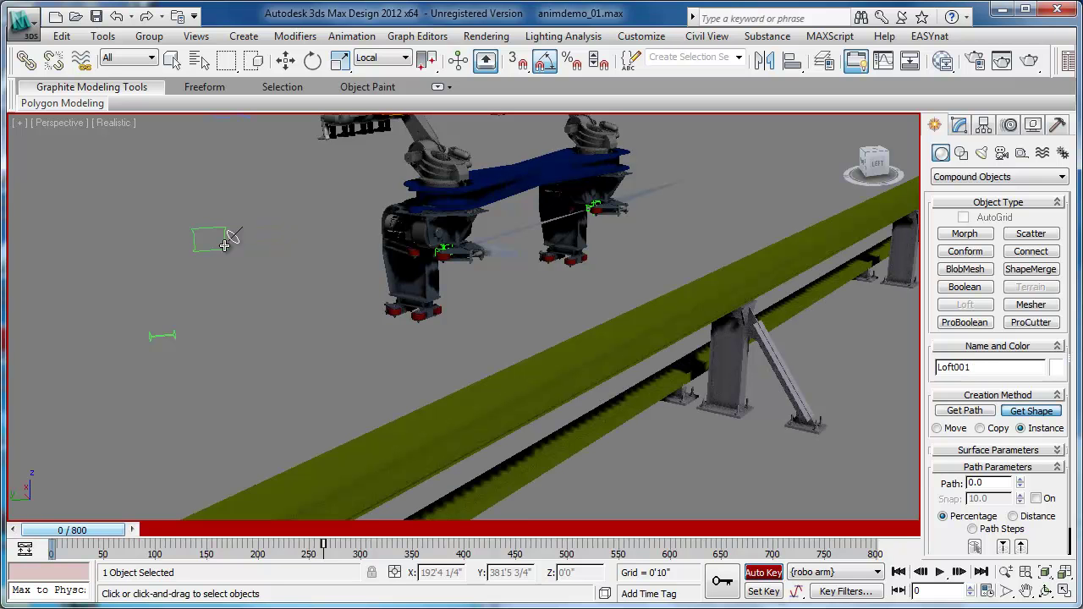
- Set the track loft's path steps to 25, enable Optimize Shapes and disable Banking in its skin parameters
scroll(769, 403, down, 10)
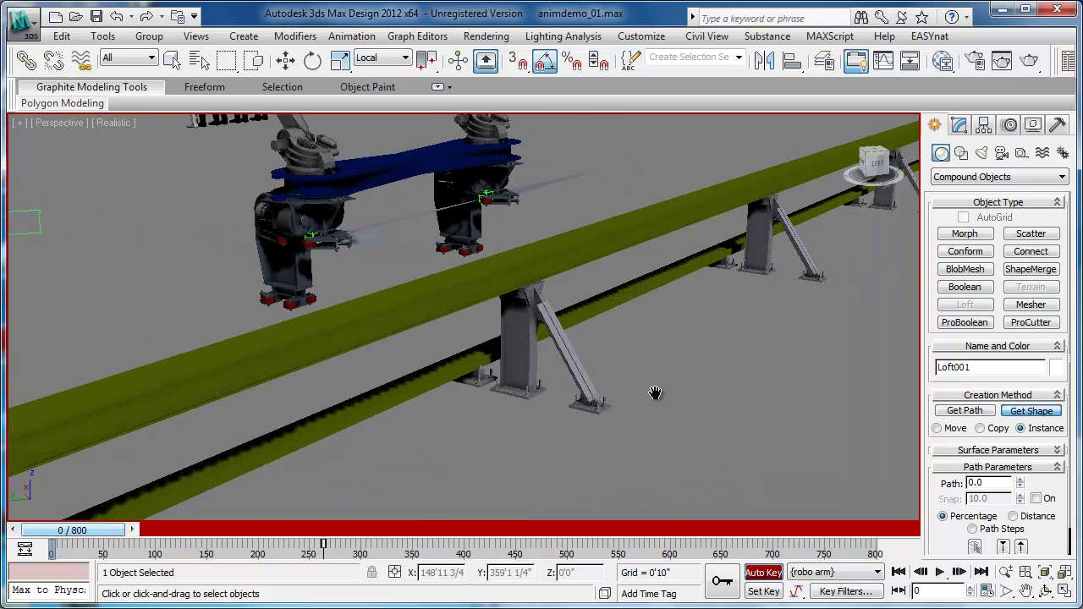
middle_drag(576, 366, 566, 286)
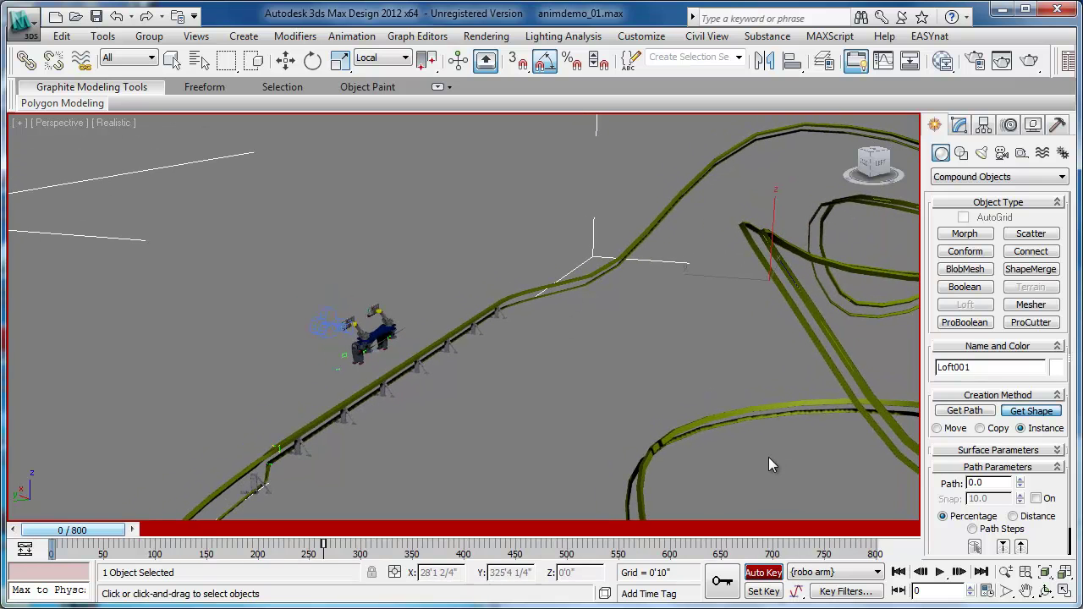
scroll(942, 540, down, 2)
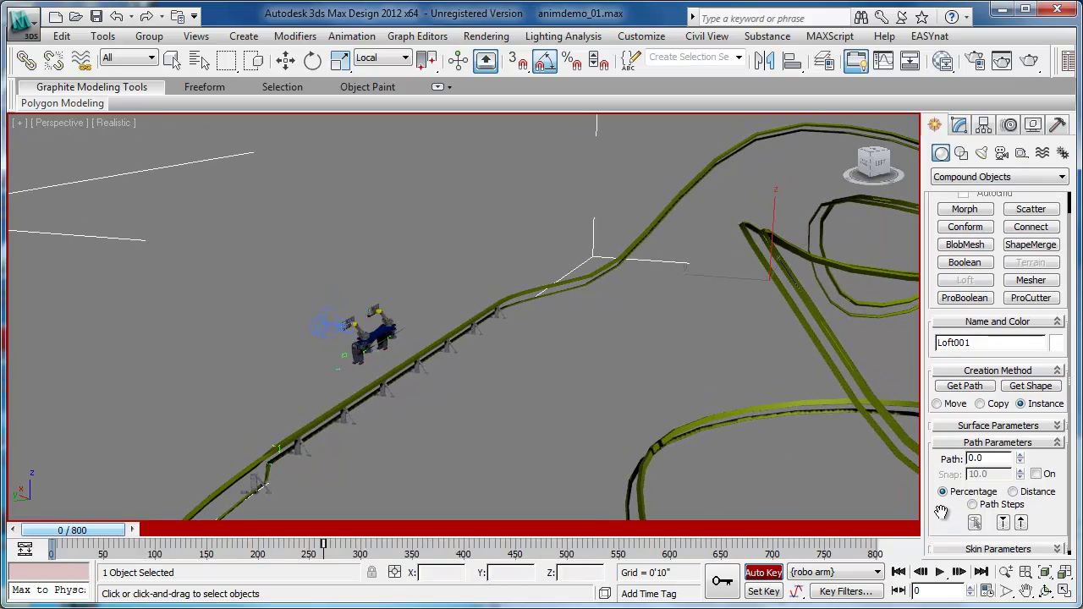
click(995, 546)
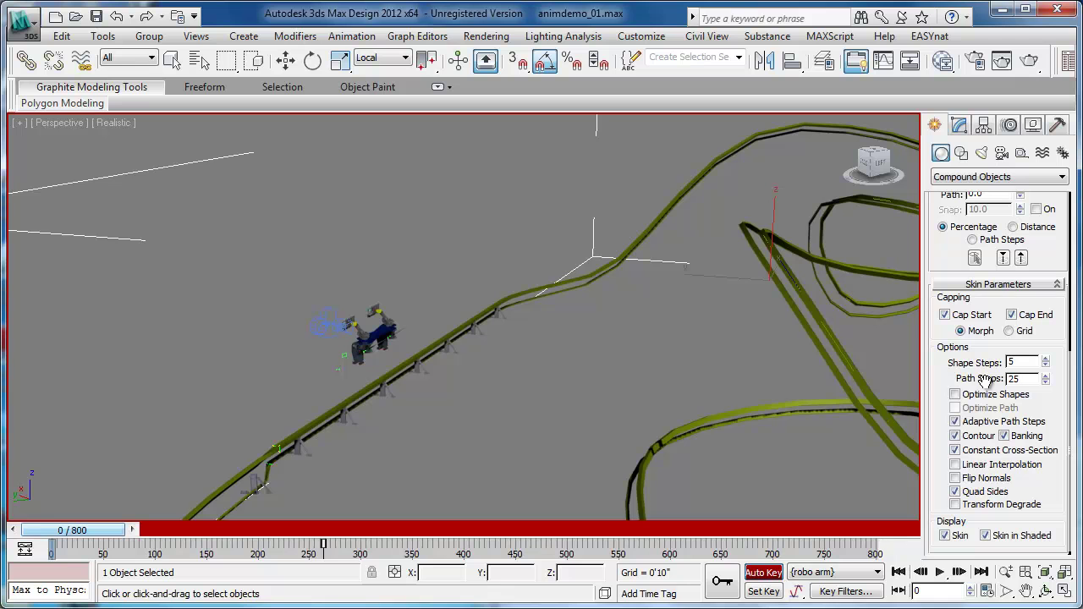
key(Return)
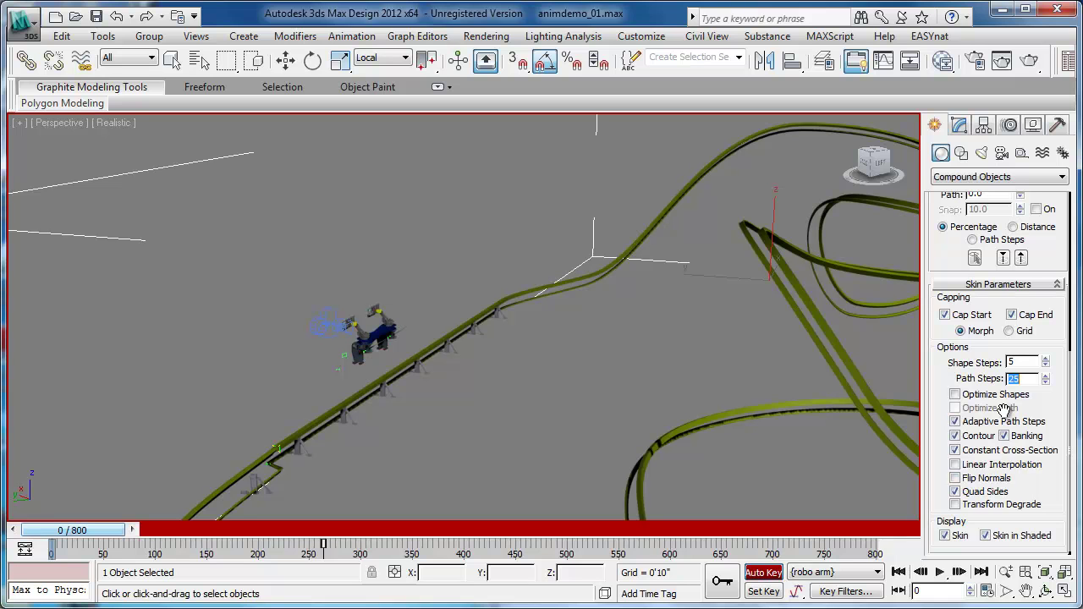
click(956, 396)
click(1004, 436)
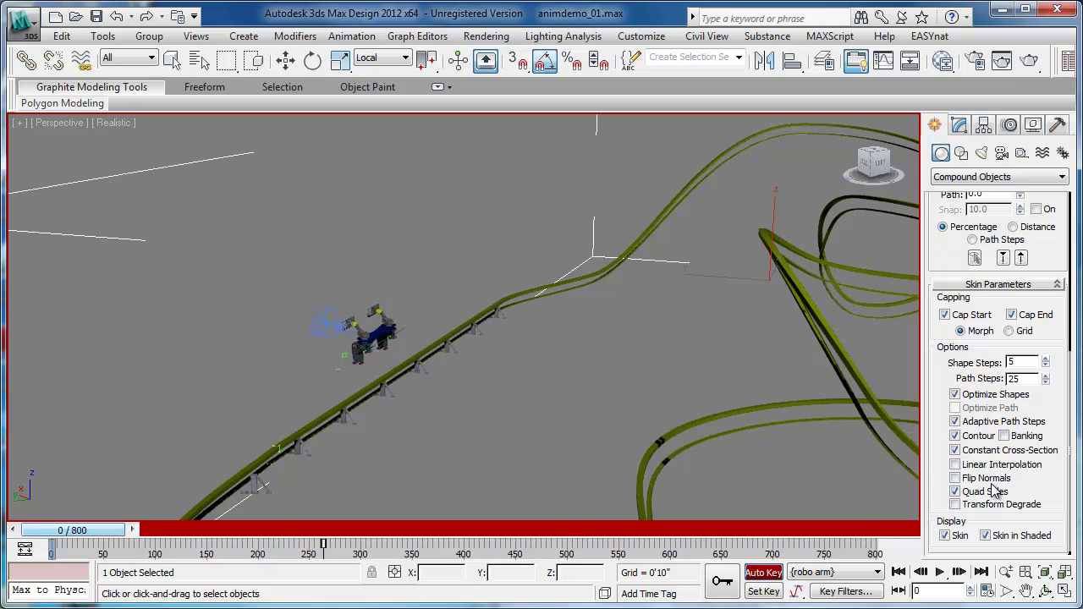
- Turn off Auto Key mode at the robot arm car
alt+middle_drag(537, 389, 401, 220)
key(z)
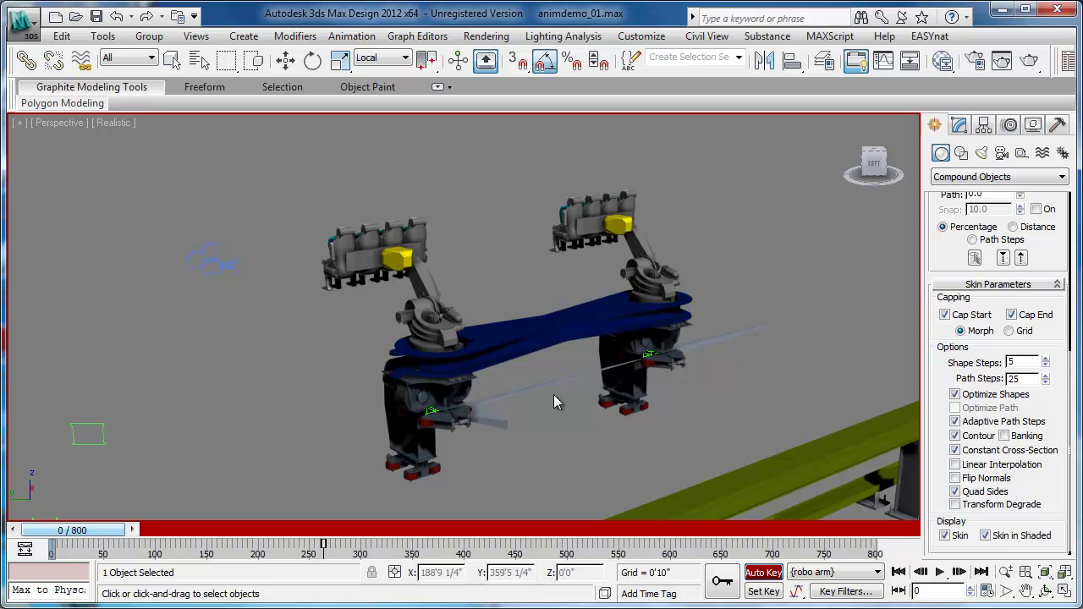
middle_drag(656, 405, 455, 270)
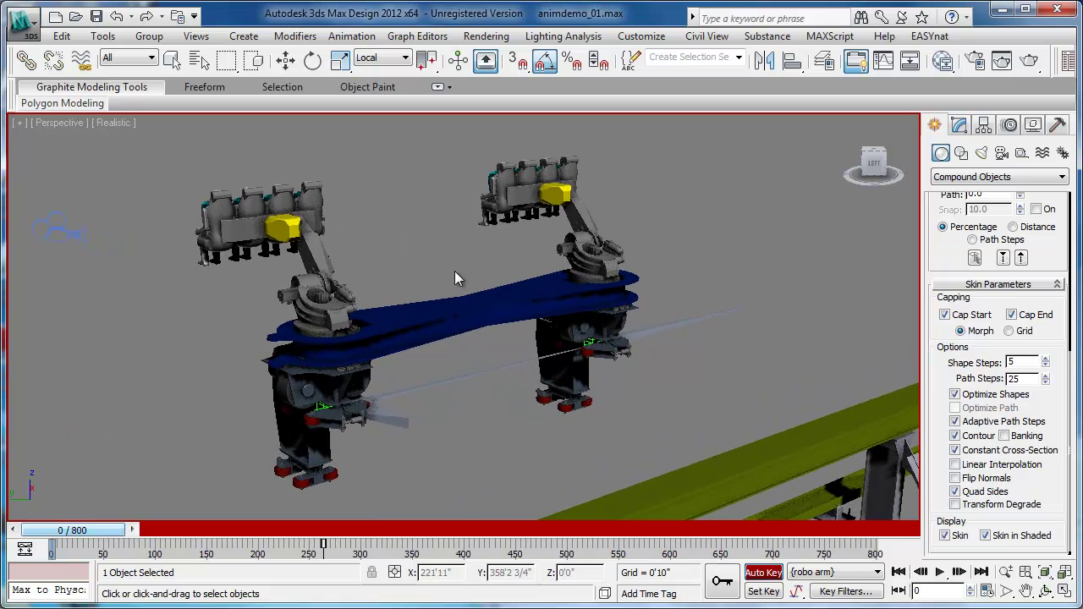
click(764, 573)
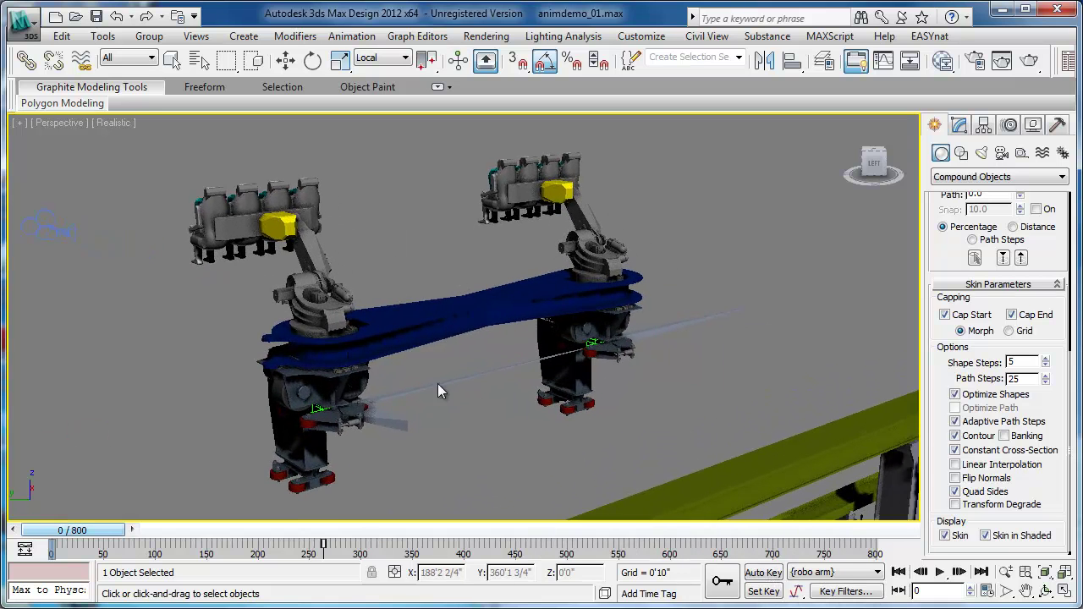
- Activate the Move tool, select the bones beneath the car one by one, and finish with BoneB4 selected
scroll(437, 384, up, 3)
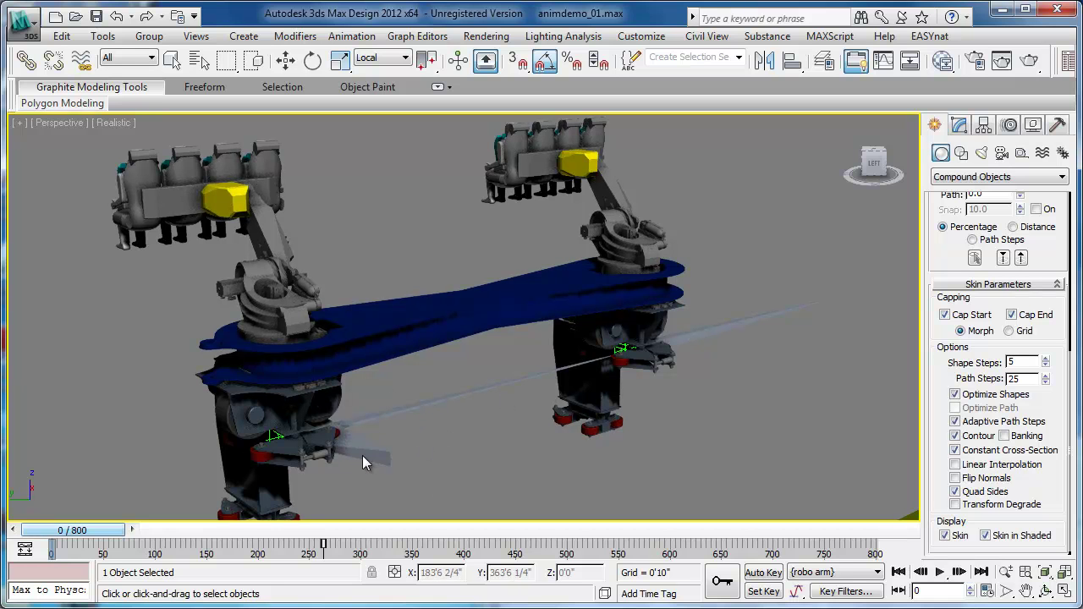
click(285, 59)
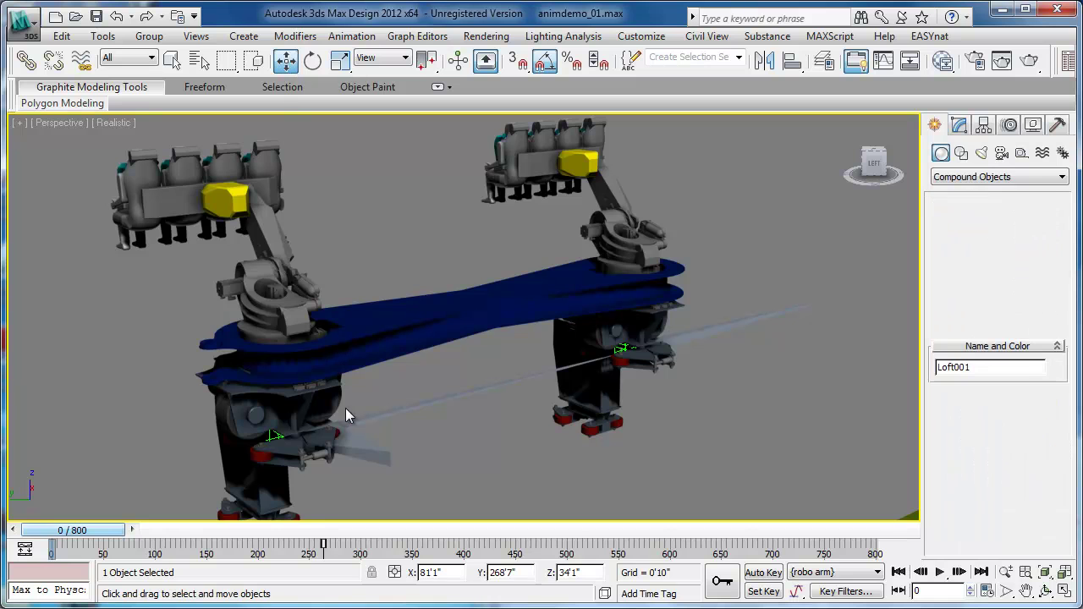
click(361, 451)
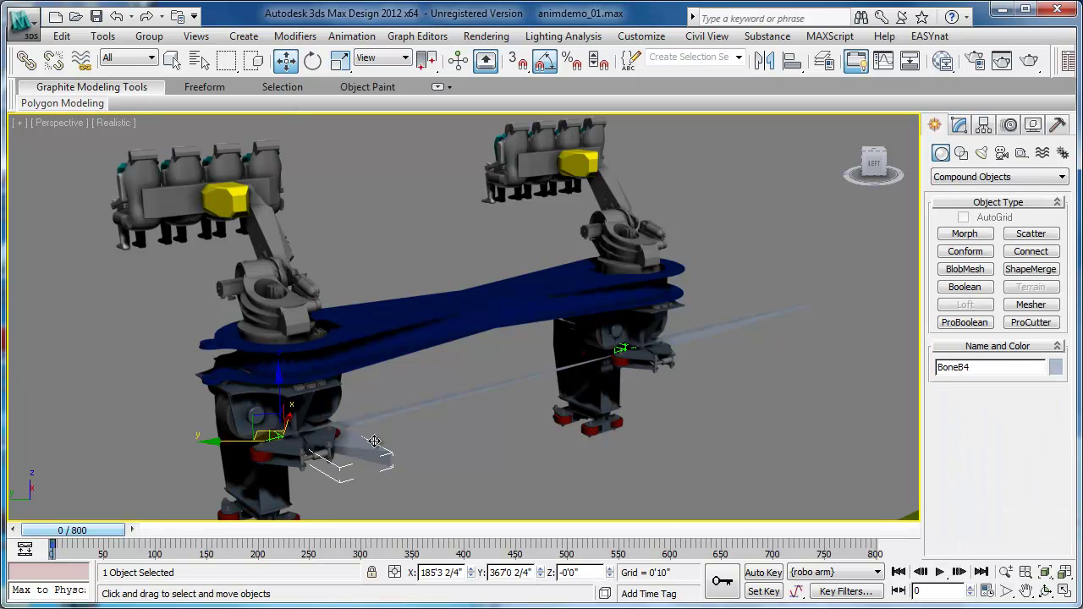
click(411, 409)
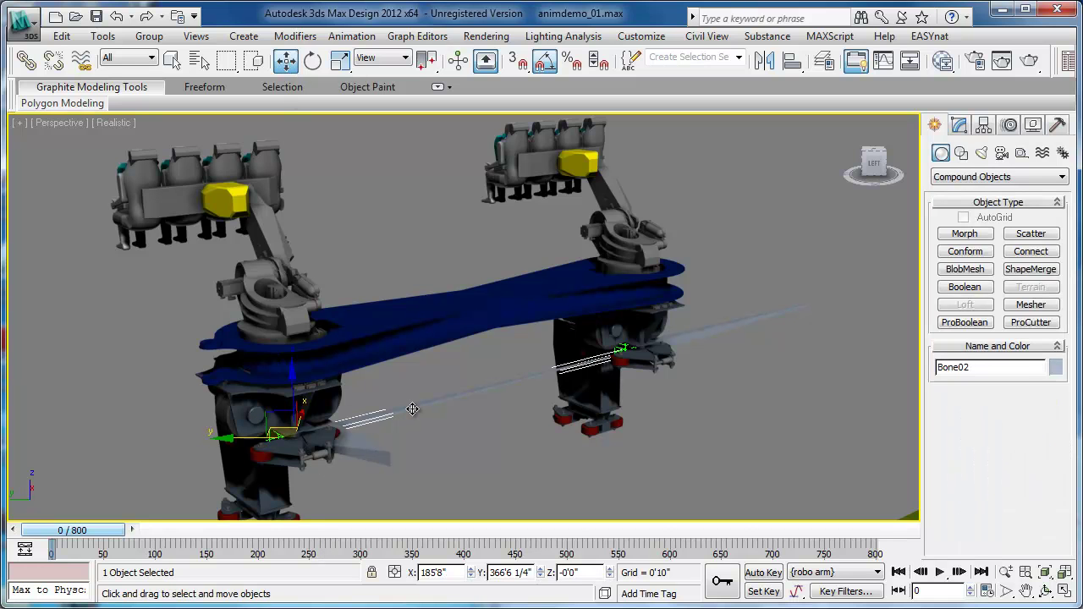
click(695, 337)
click(364, 443)
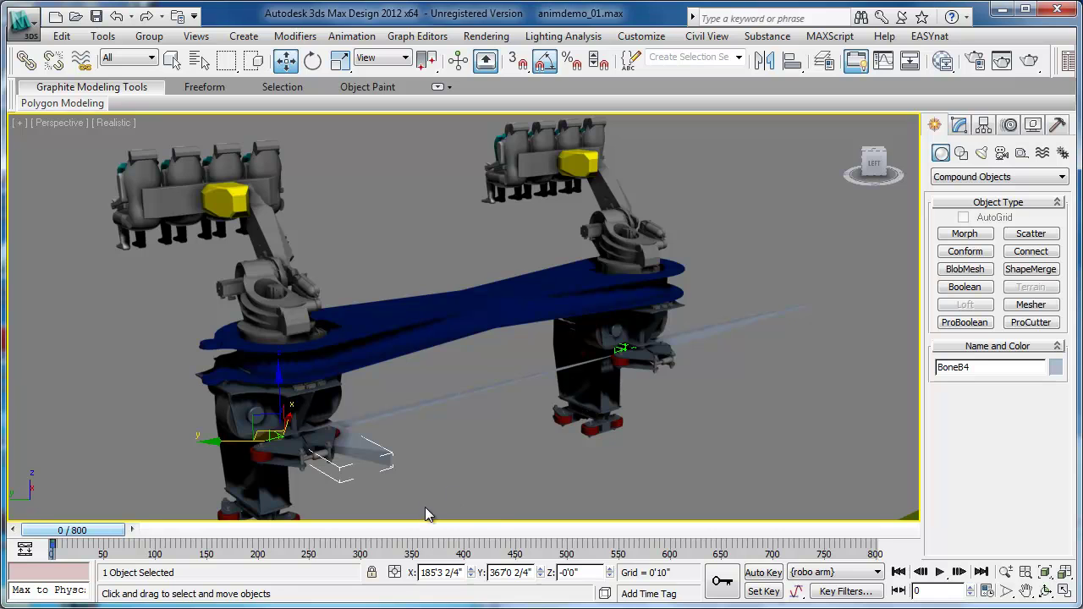
- Apply a SplineIK Solver from BoneB4 to the bone at the far end of the car's chain, following the track spline
scroll(484, 425, down, 5)
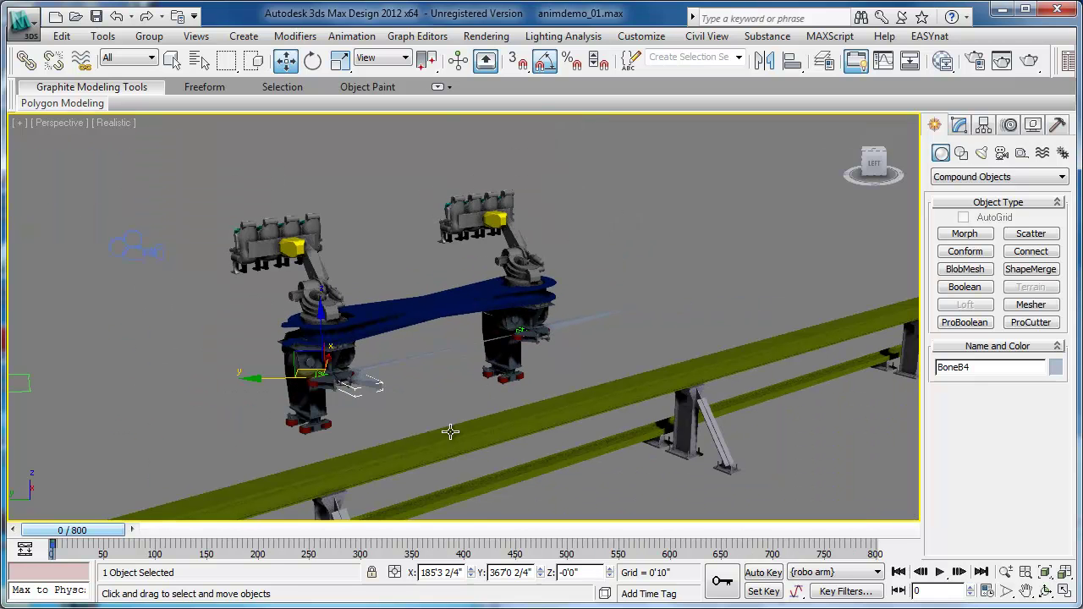
scroll(455, 454, down, 3)
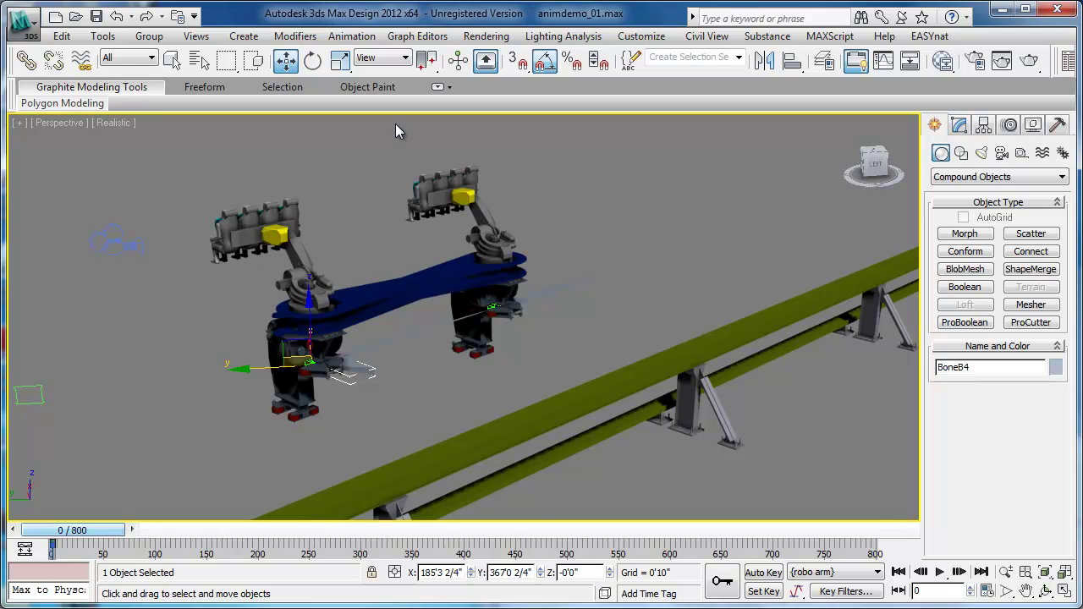
click(349, 37)
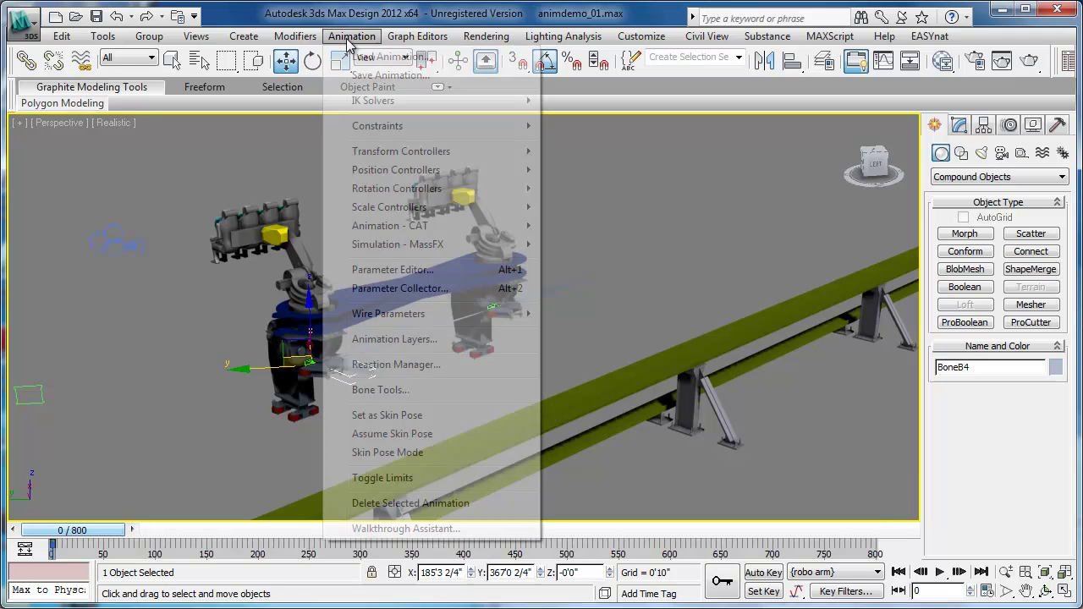
mouse_move(382, 101)
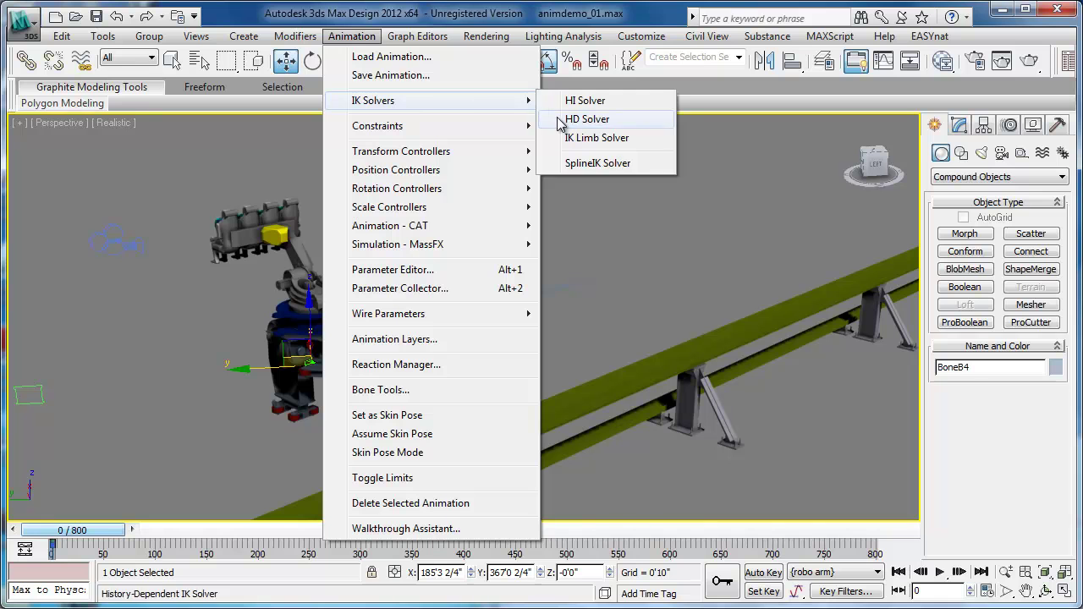
click(619, 168)
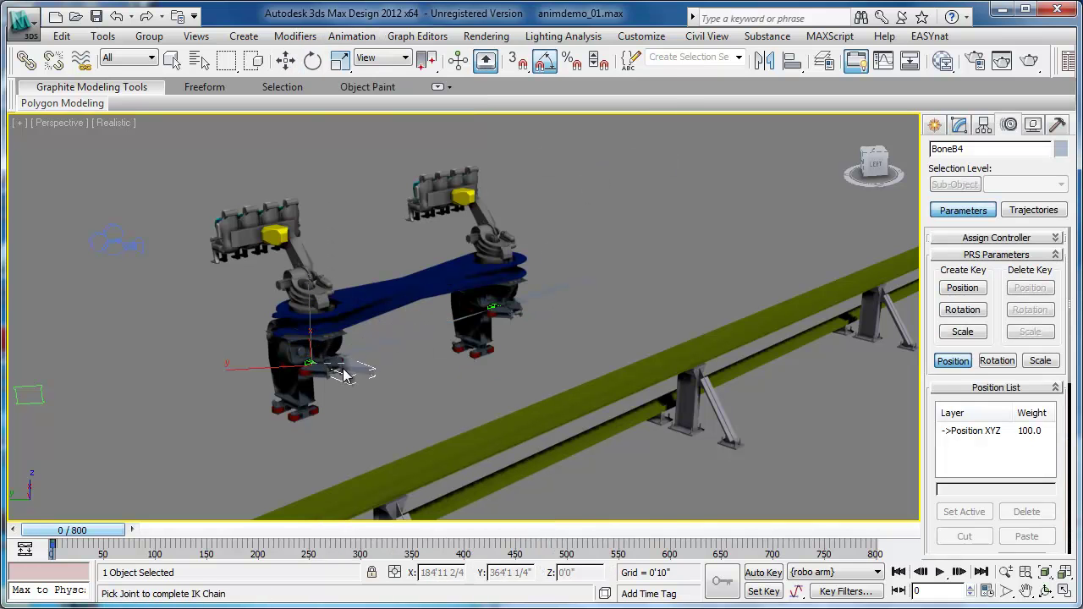
click(545, 291)
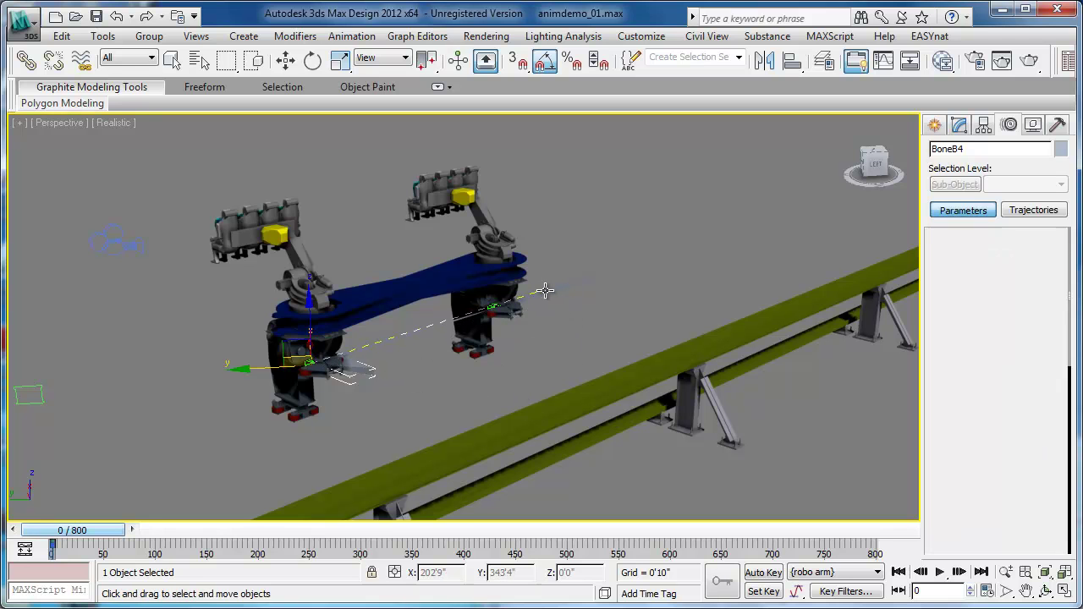
click(580, 399)
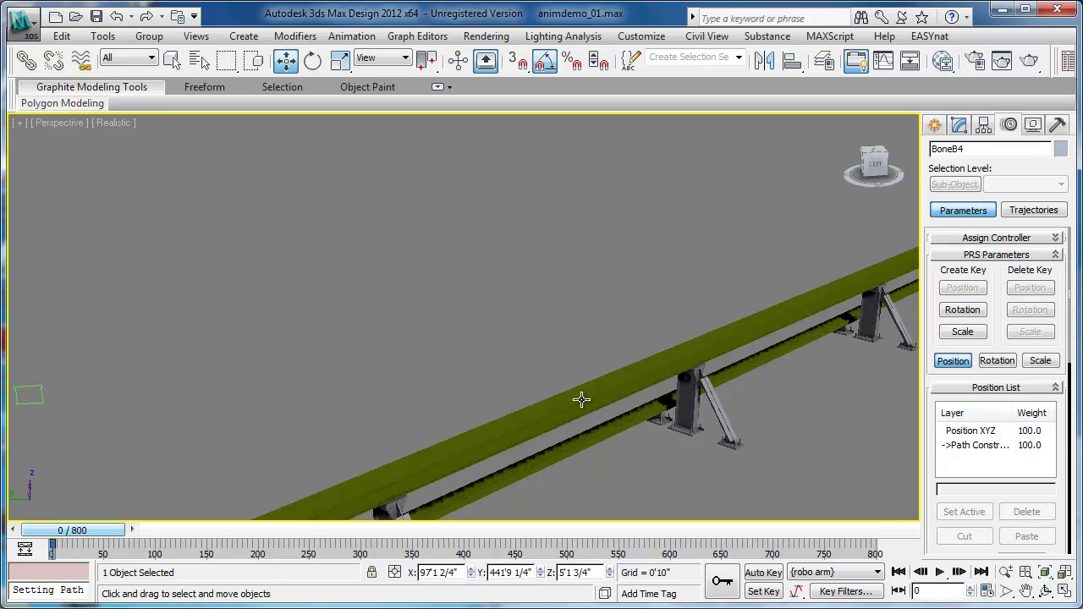
- Set the reference coordinate system to Local for moving BoneB4 on the track
middle_drag(443, 356, 499, 352)
scroll(500, 352, down, 5)
scroll(491, 435, up, 4)
middle_drag(443, 461, 462, 350)
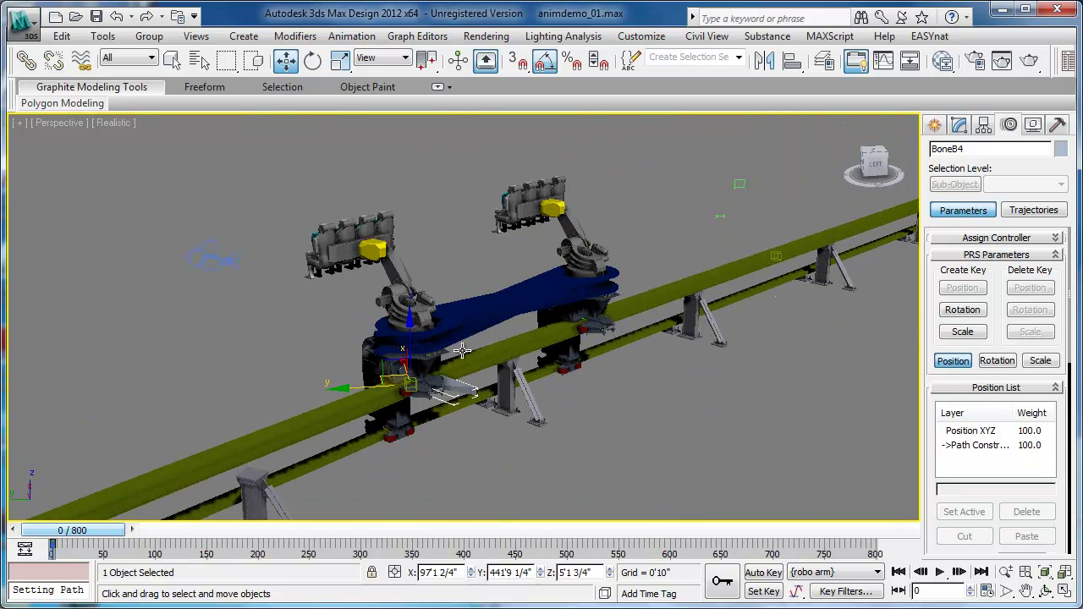
click(366, 60)
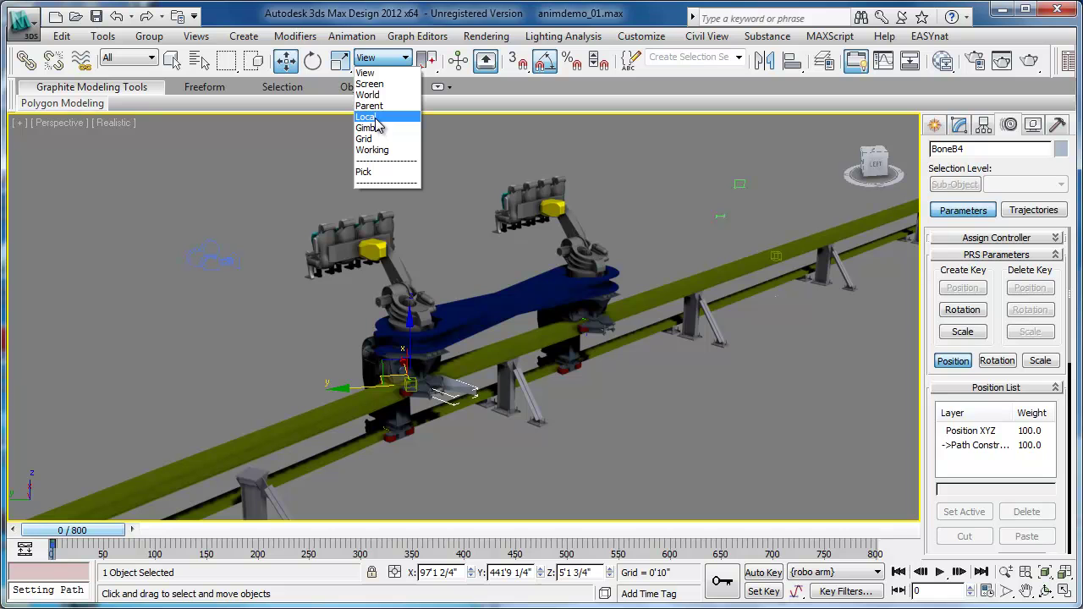
click(375, 117)
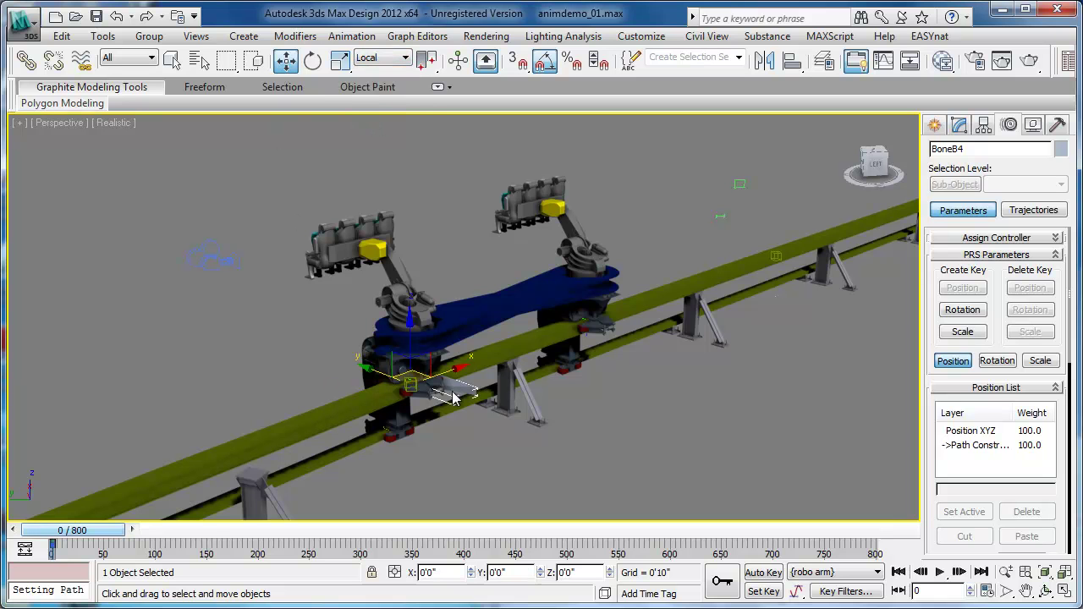
- Try to move BoneB4 along the track on its local X axis, undoing the first attempt
drag(455, 373, 323, 427)
click(480, 460)
key(ctrl+z)
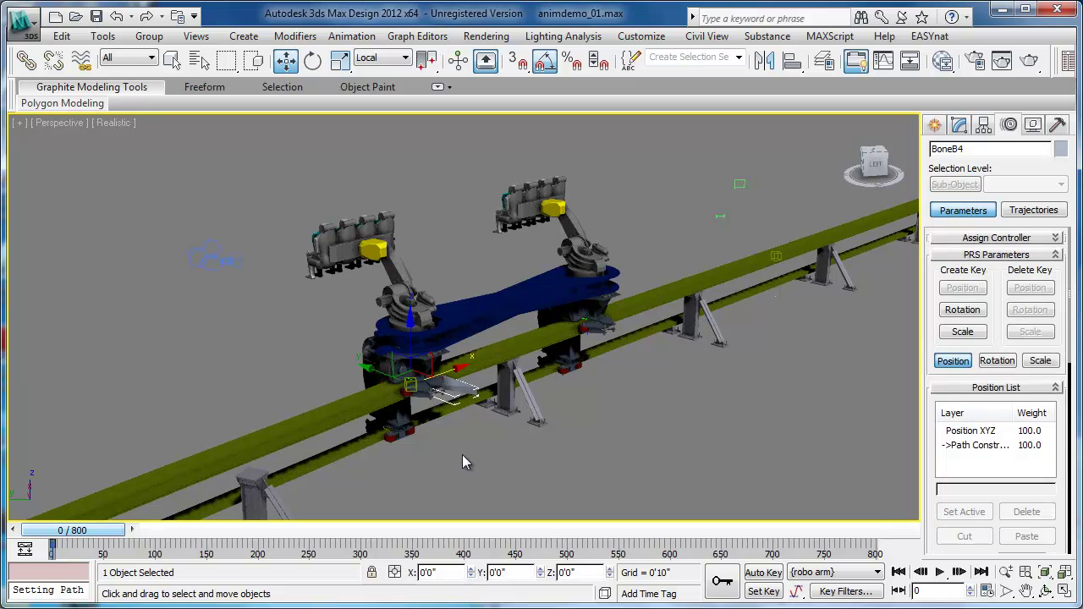
drag(446, 370, 370, 417)
- Display the Path Constraint settings of BoneB4's position layer and set % Along Path to 0 at frame 0
scroll(370, 417, down, 10)
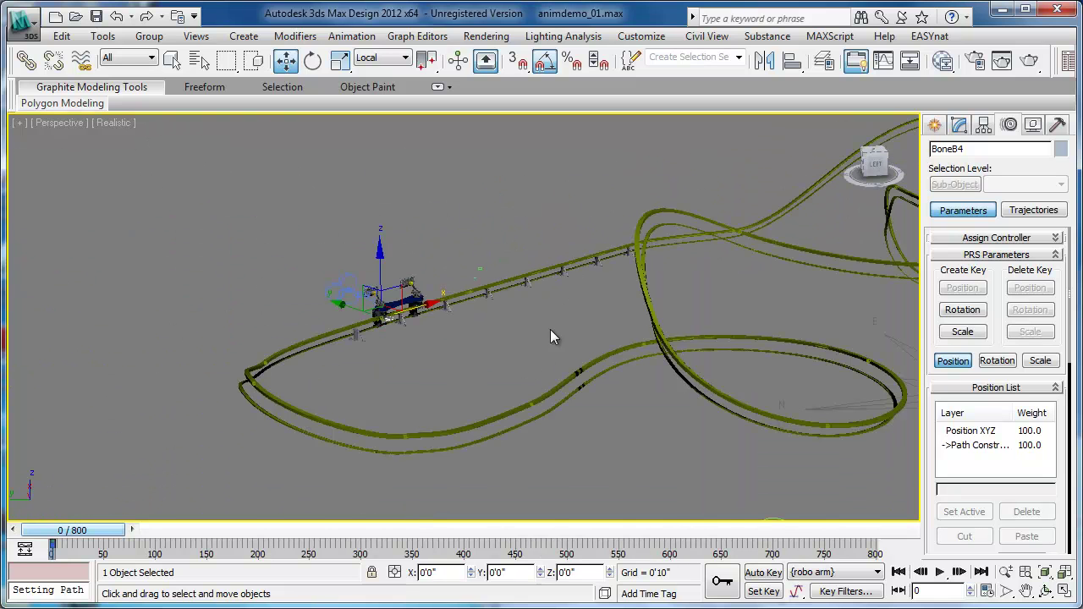
middle_drag(508, 377, 429, 370)
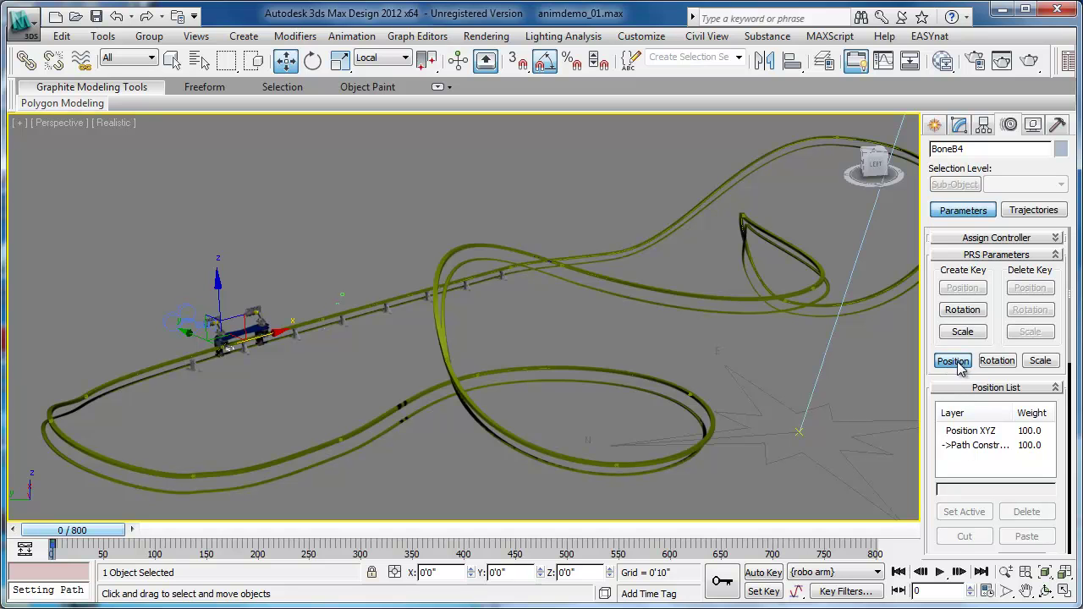
click(971, 446)
mouse_move(1013, 412)
mouse_down()
mouse_move(1025, 413)
mouse_move(1012, 413)
mouse_up()
drag(929, 461, 904, 149)
scroll(999, 389, down, 4)
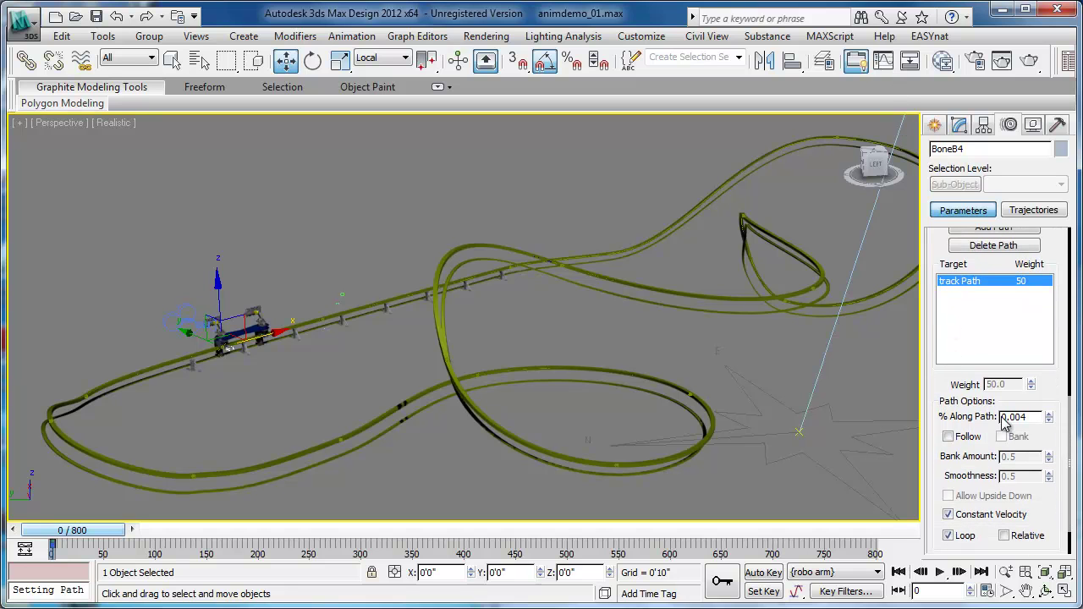
drag(1033, 416, 938, 417)
text(0)
key(Return)
- With Auto Key on, set BoneB4's % Along Path to 100 at frame 800, and scrub the first frames to preview the car's travel
click(763, 572)
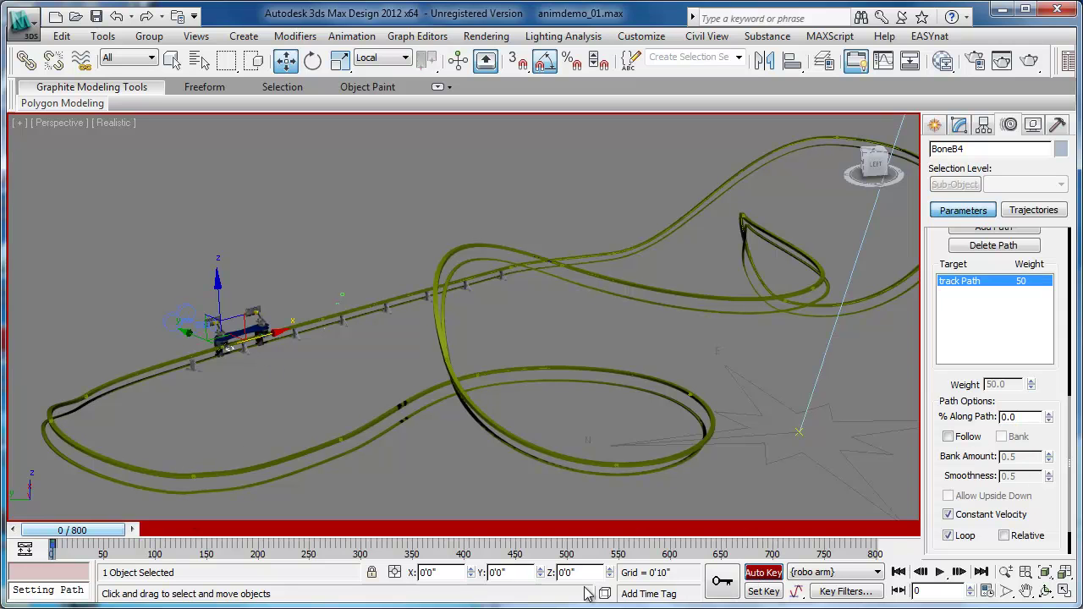
drag(82, 531, 875, 533)
click(285, 60)
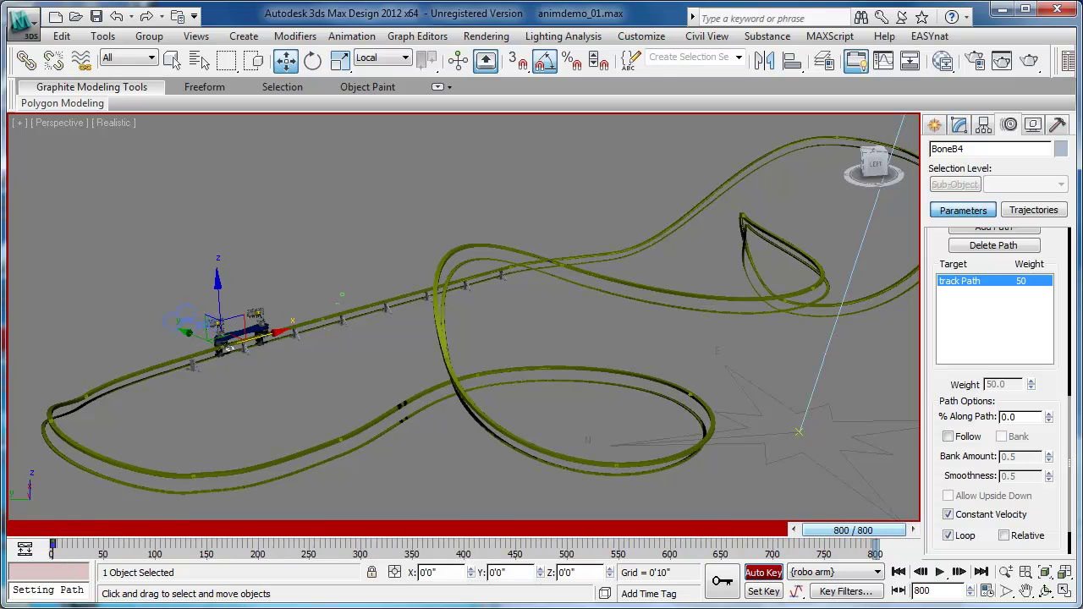
double_click(1025, 416)
text(100)
key(Return)
click(56, 533)
drag(59, 534, 102, 587)
key(w)
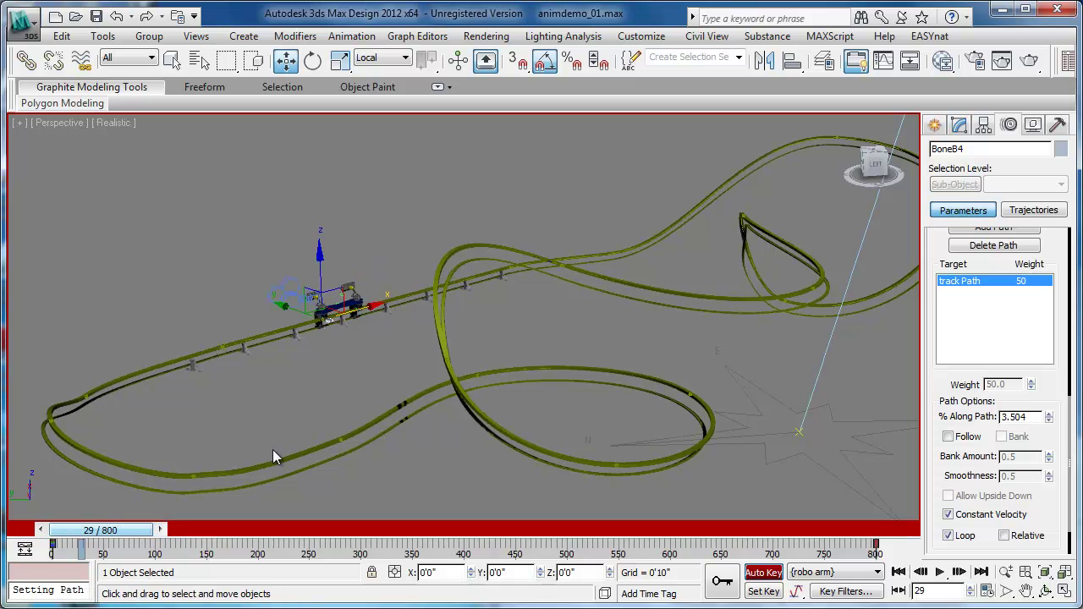
- Select the animation cam beside the car, look through it, and scrub the timeline to preview the ride, ending at frame 0
click(284, 298)
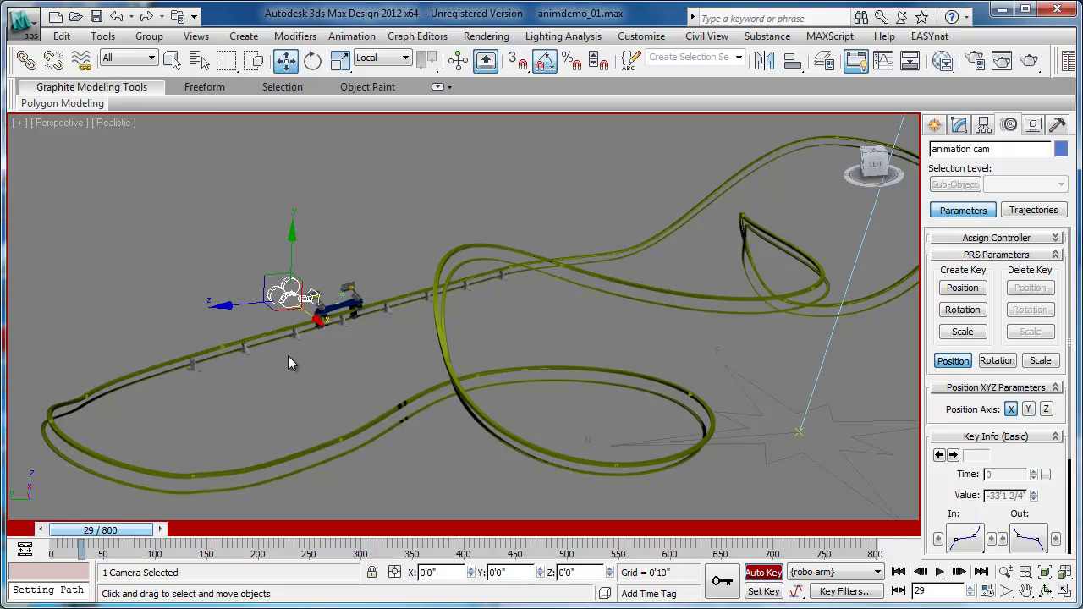
key(c)
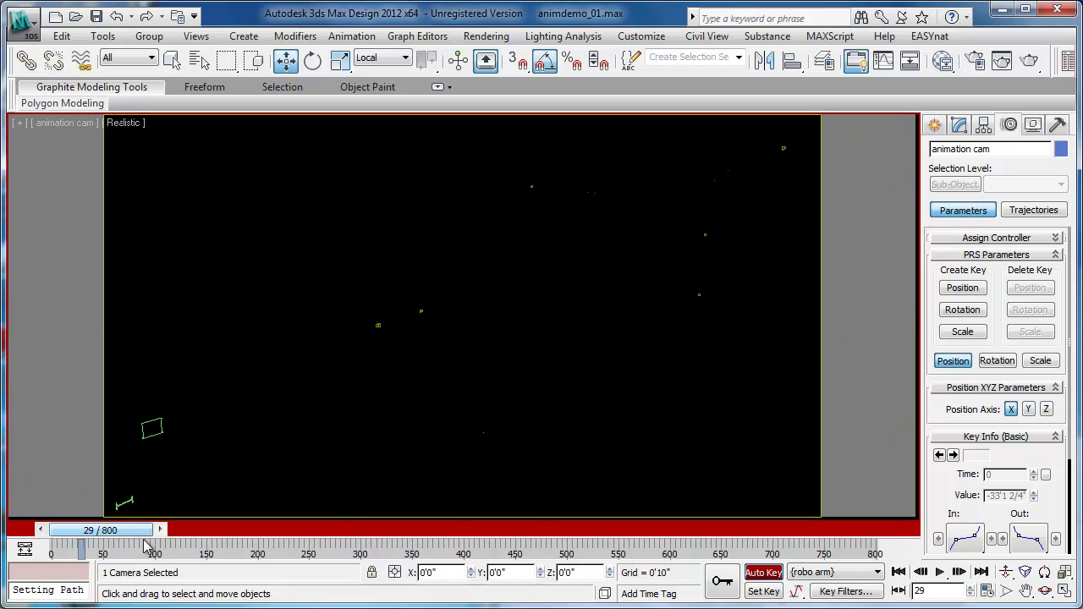
drag(107, 532, 50, 569)
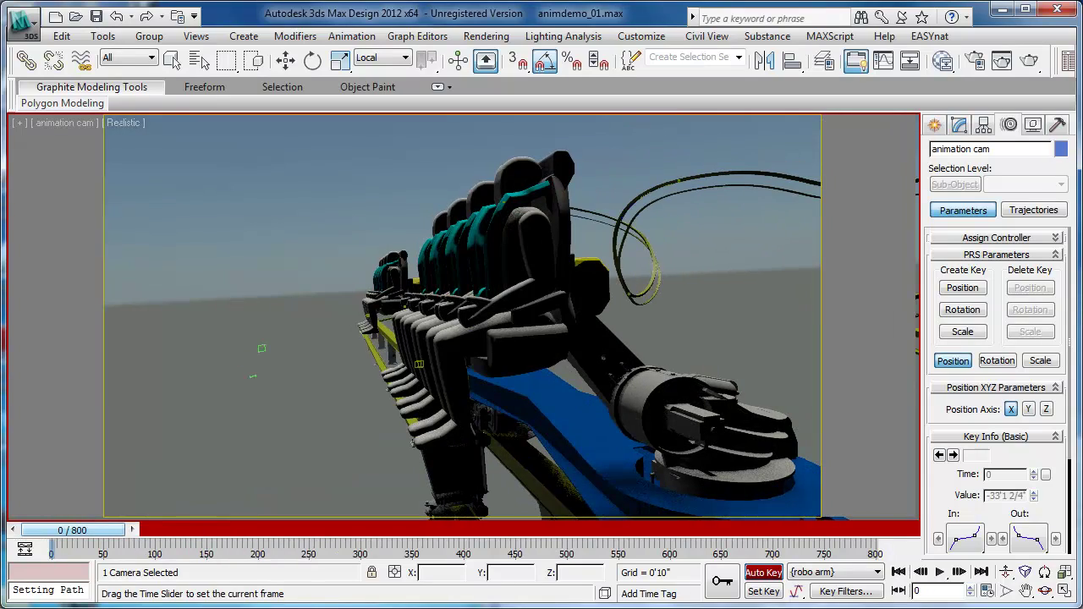
drag(12, 602, 47, 585)
key(w)
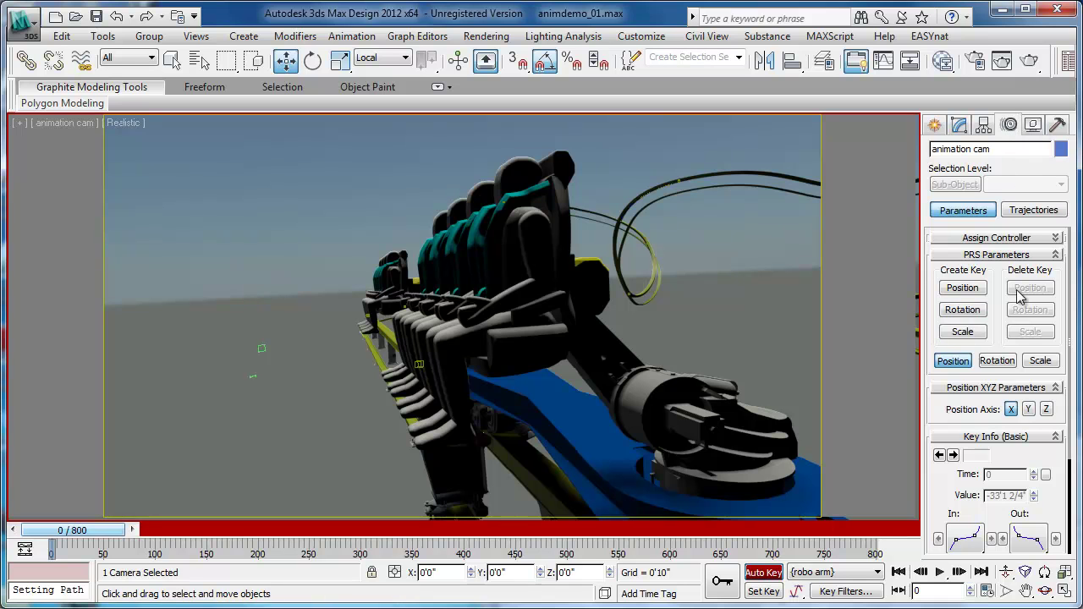
- Assign a Position List controller to the animation cam's Position track
drag(941, 421, 938, 334)
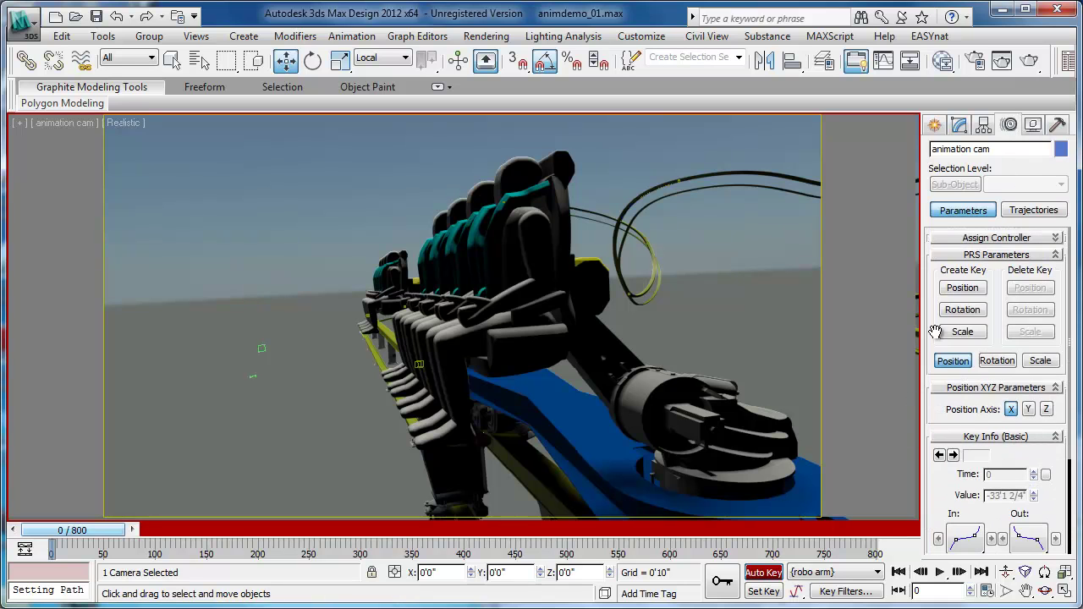
click(986, 239)
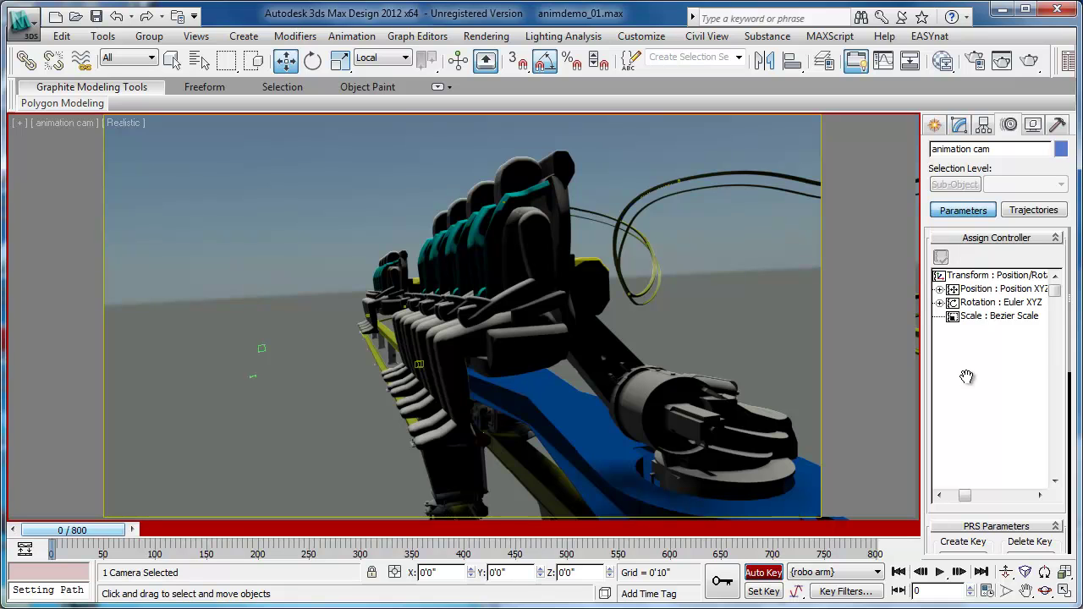
drag(1015, 373, 1005, 383)
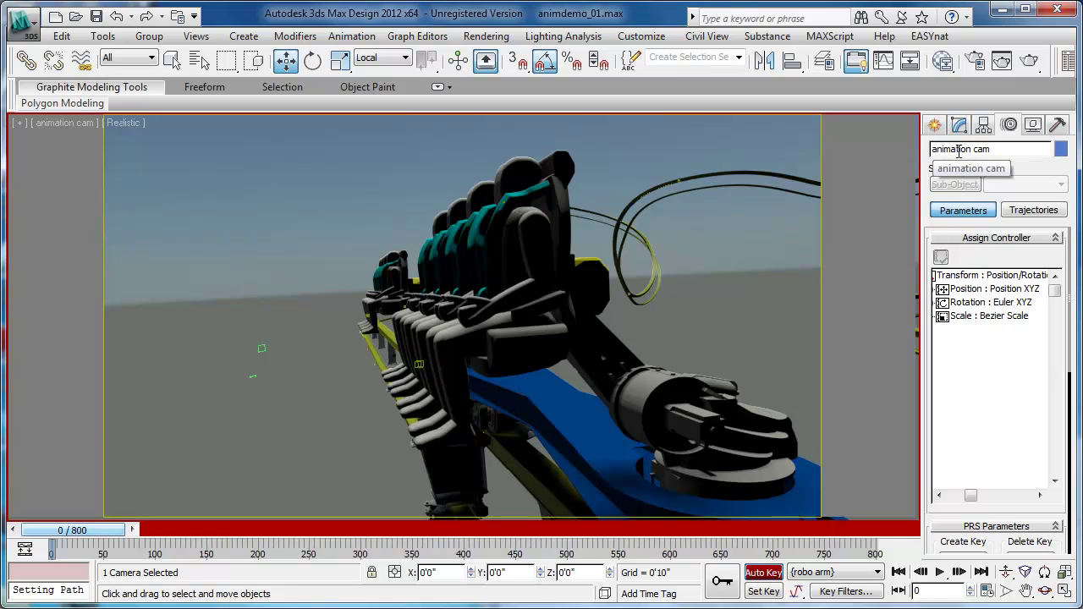
drag(979, 363, 998, 354)
click(1001, 302)
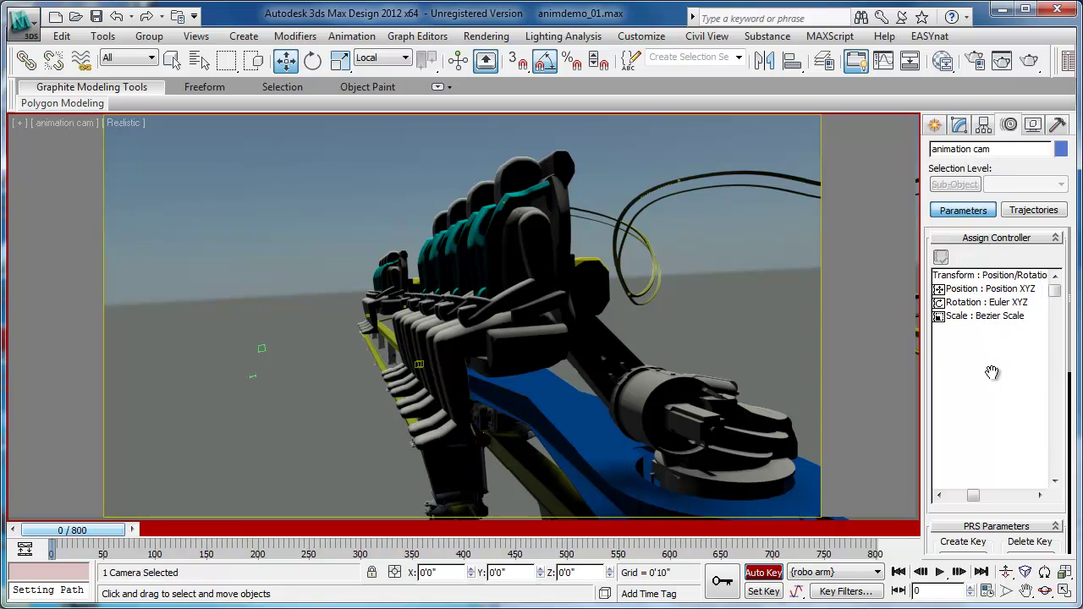
click(971, 318)
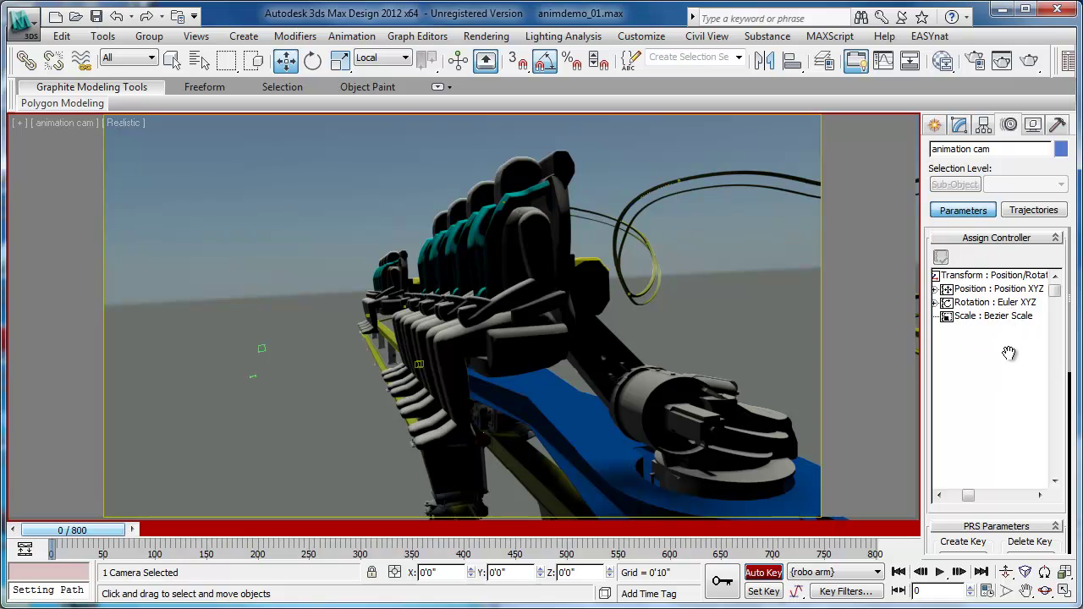
drag(980, 337, 1009, 352)
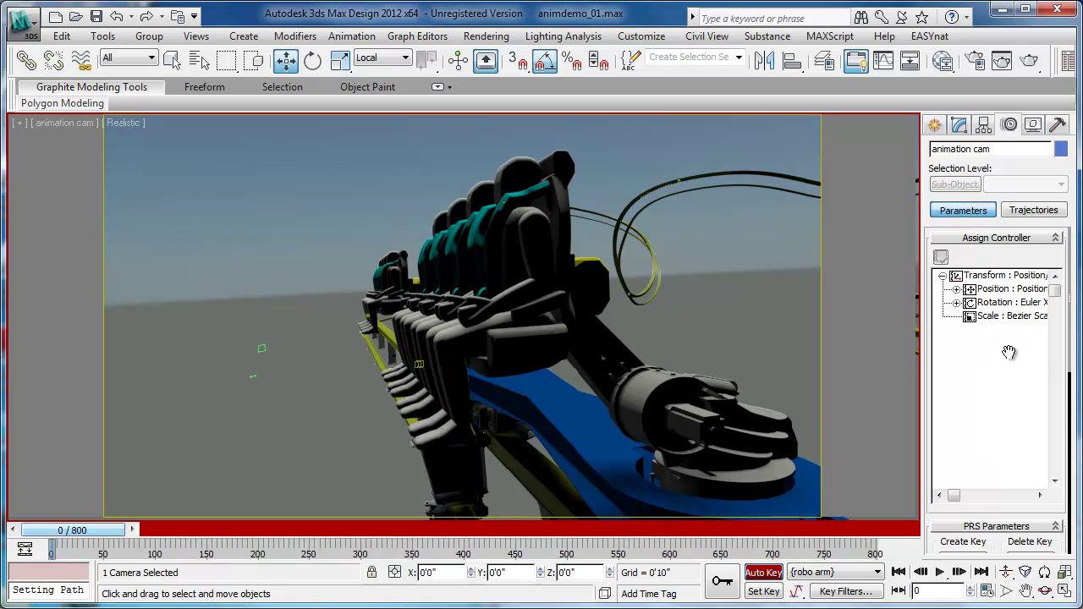
click(995, 289)
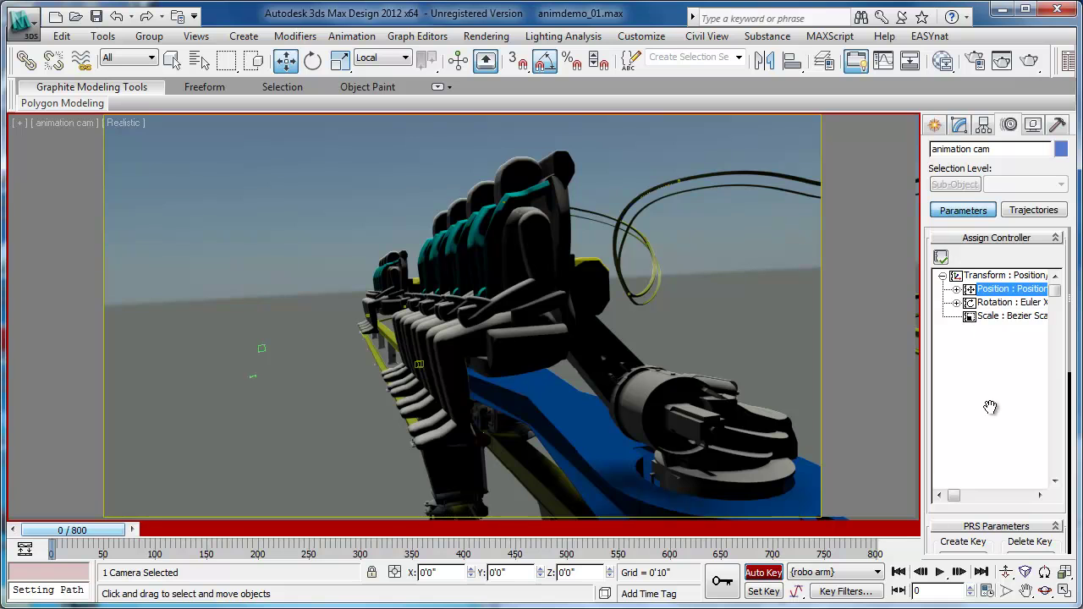
drag(991, 406, 978, 367)
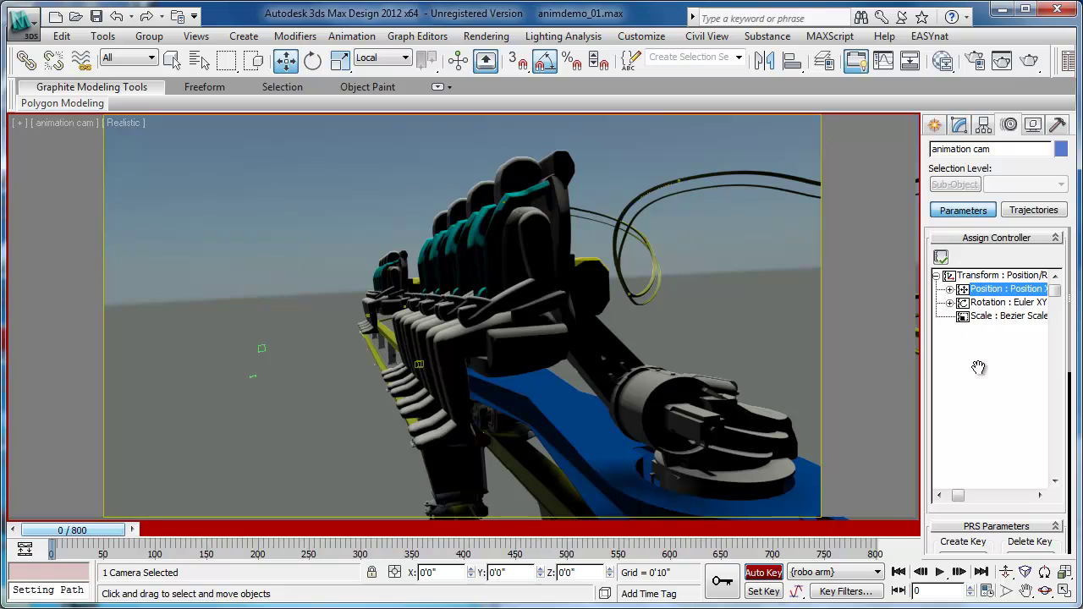
click(941, 259)
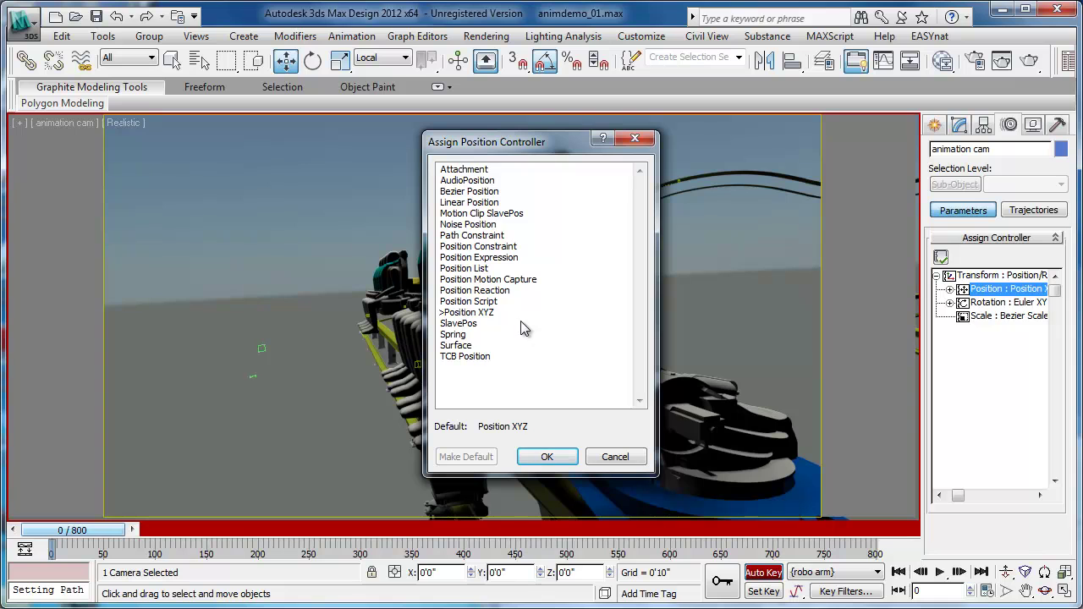
click(462, 268)
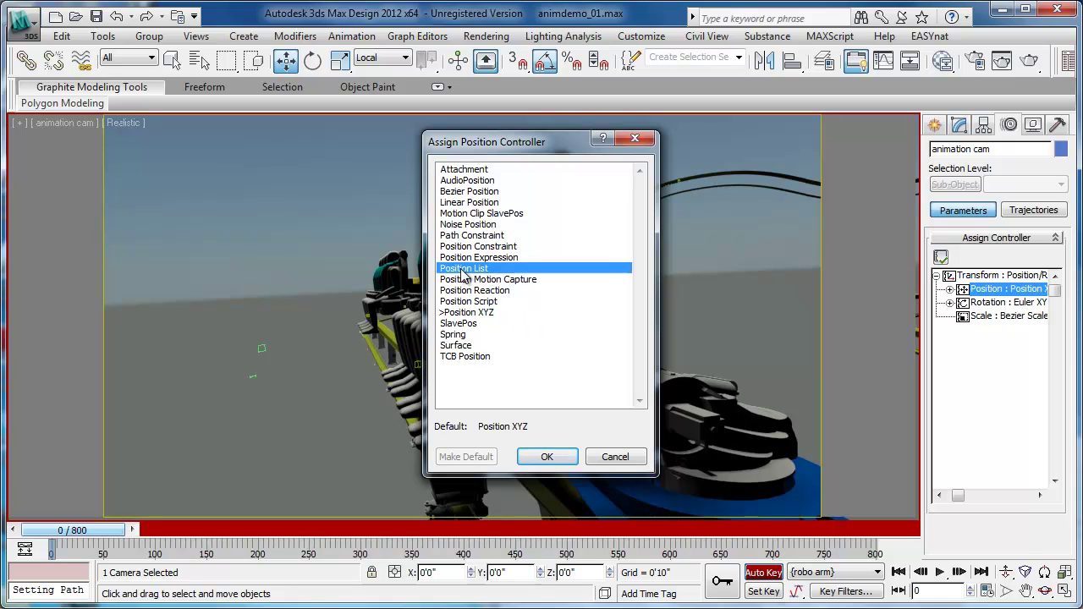
click(547, 457)
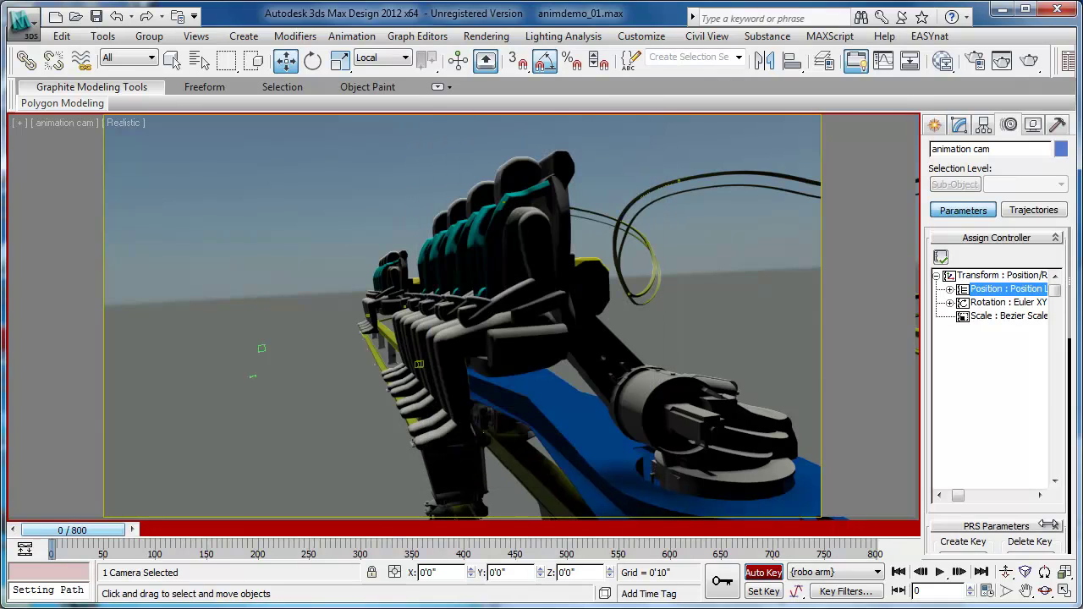
- Add a Noise Position controller to the Available slot of the camera's Position List and scrub the timeline to preview the shake
click(949, 289)
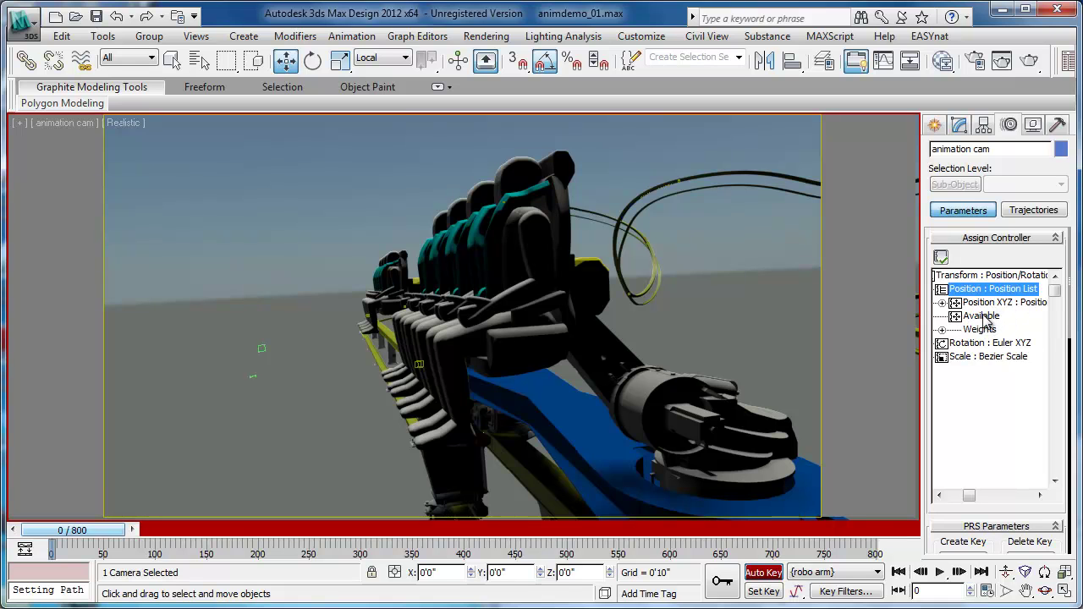
click(984, 318)
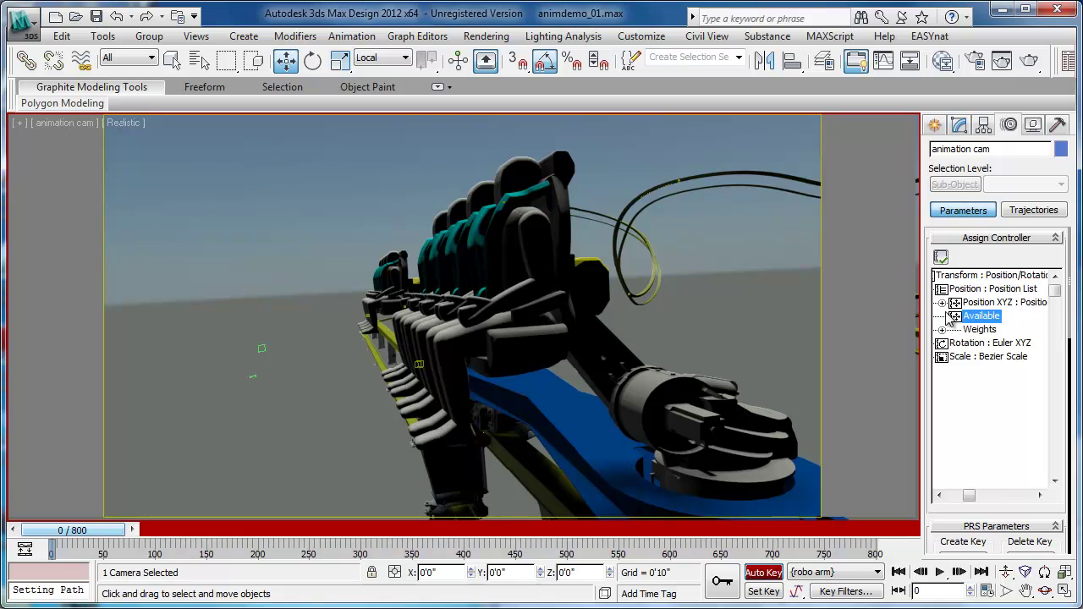
click(941, 257)
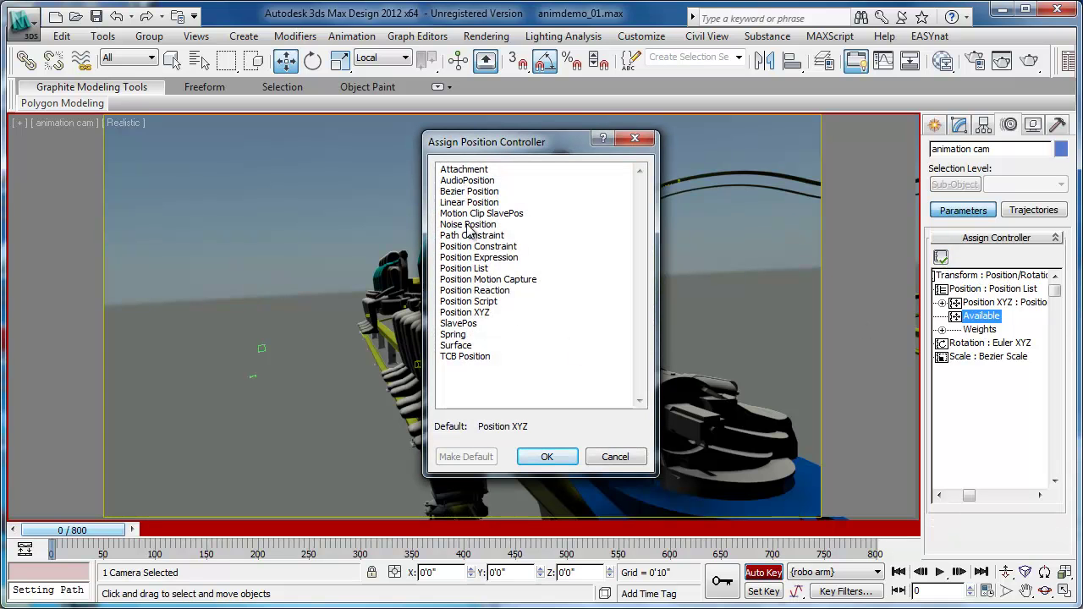
double_click(469, 226)
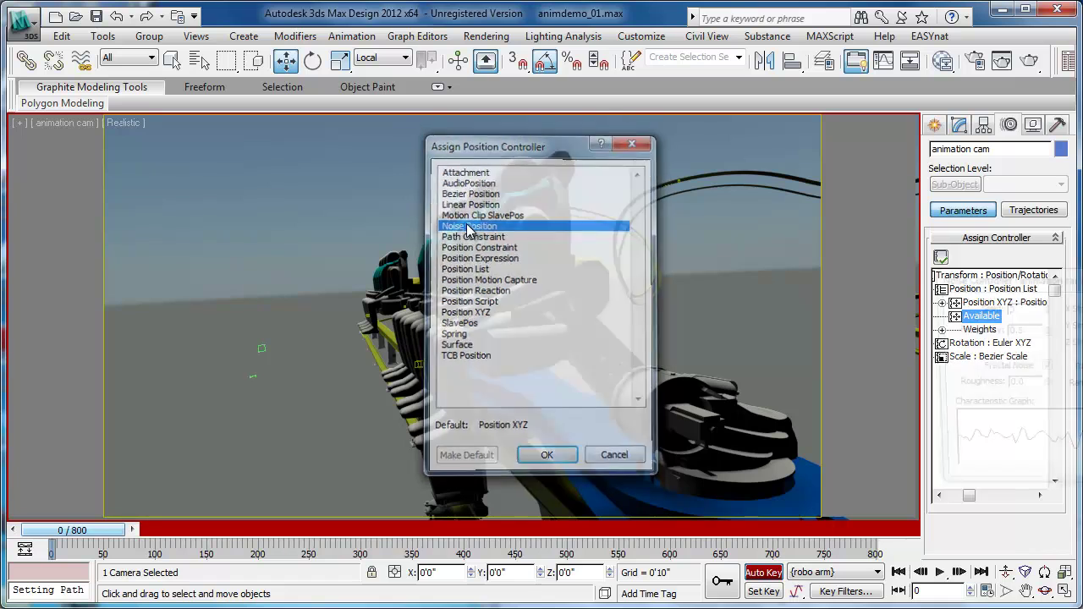
drag(110, 533, 17, 584)
key(w)
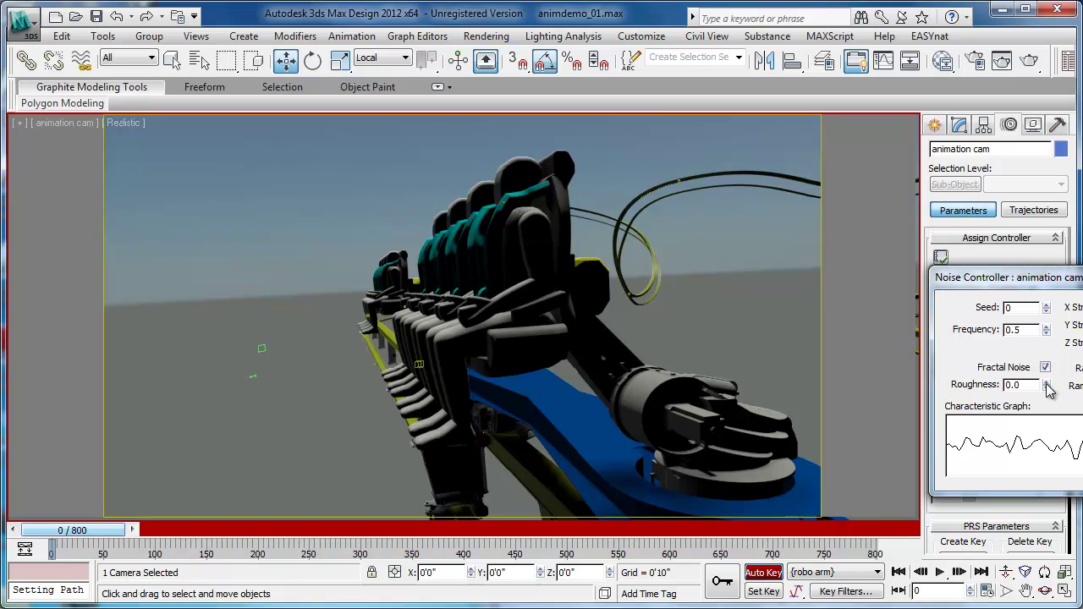
- Set the camera noise roughness to 0.845 and frequency to 1.7, and play the animation to check the shake
drag(1047, 383, 1040, 289)
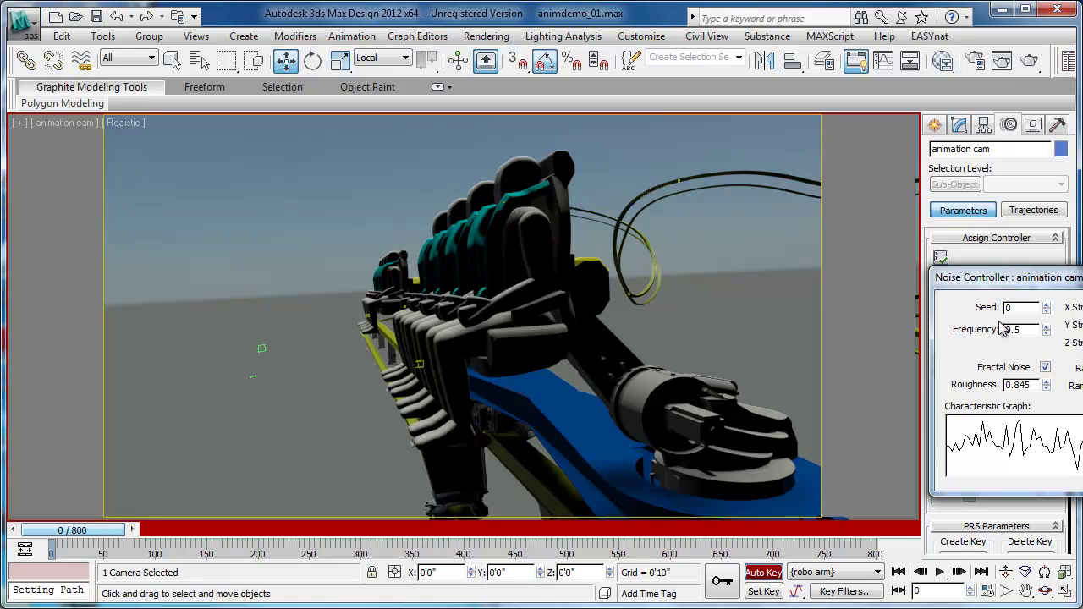
drag(1047, 332, 1033, 122)
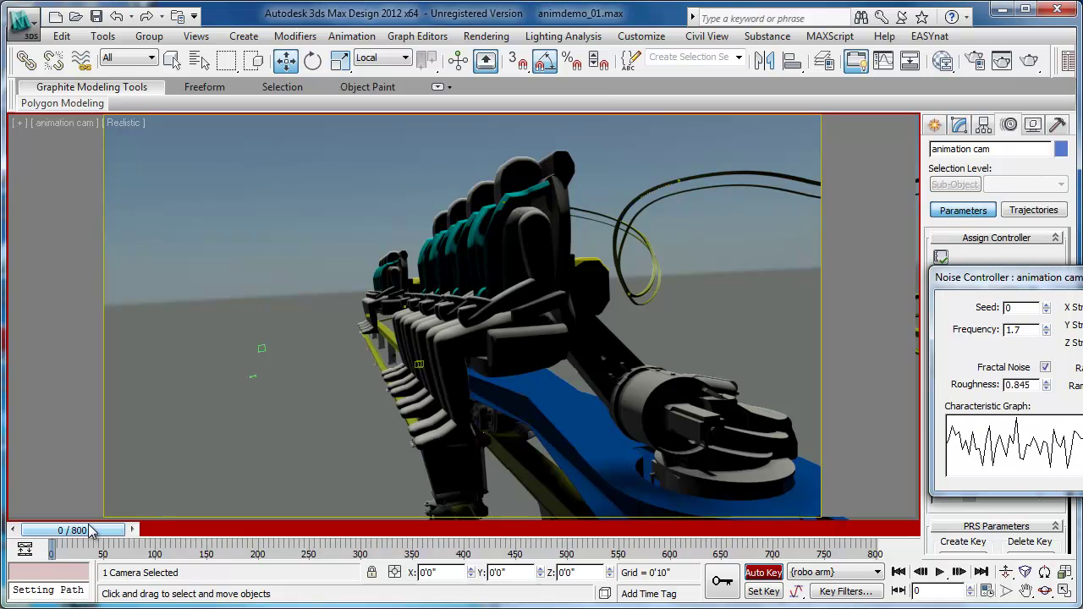
click(940, 572)
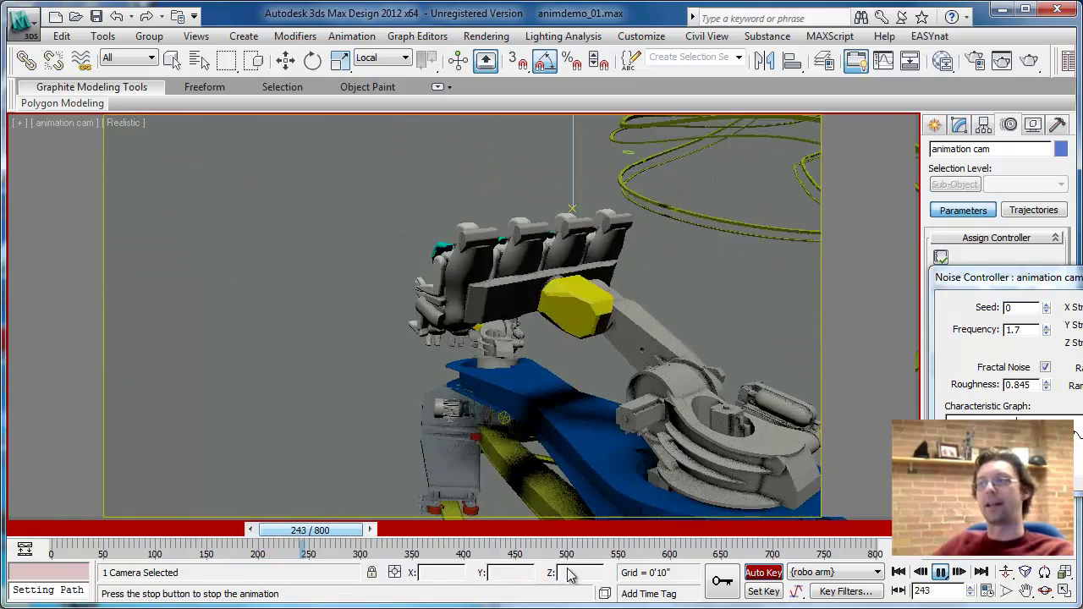
click(940, 572)
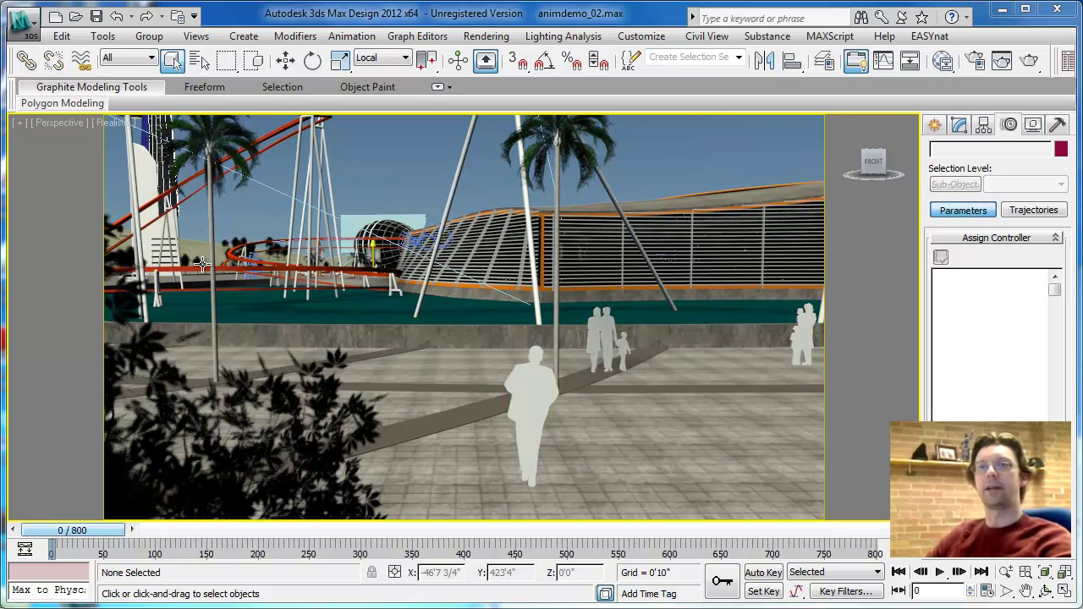
- Switch the perspective view of the animdemo_02.max scene to the opening_shot_cam camera
right_click(269, 256)
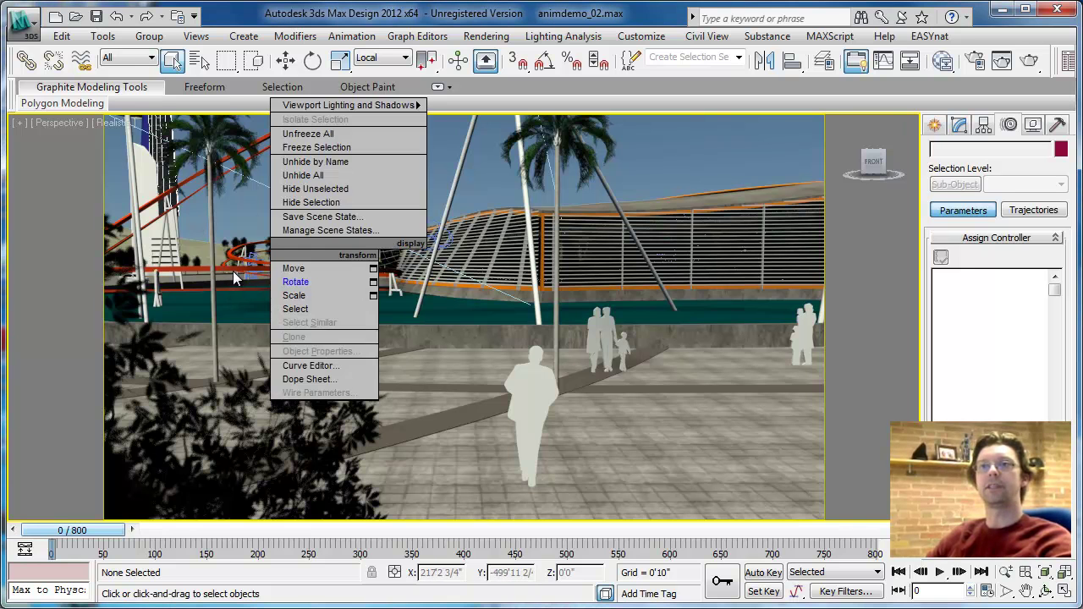
click(224, 286)
key(c)
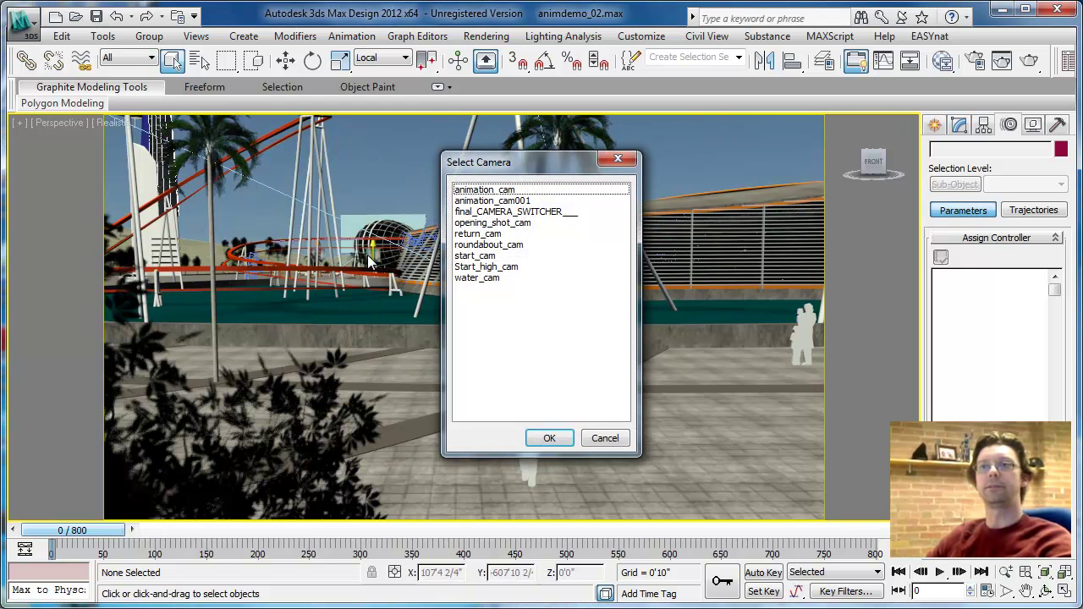
double_click(508, 223)
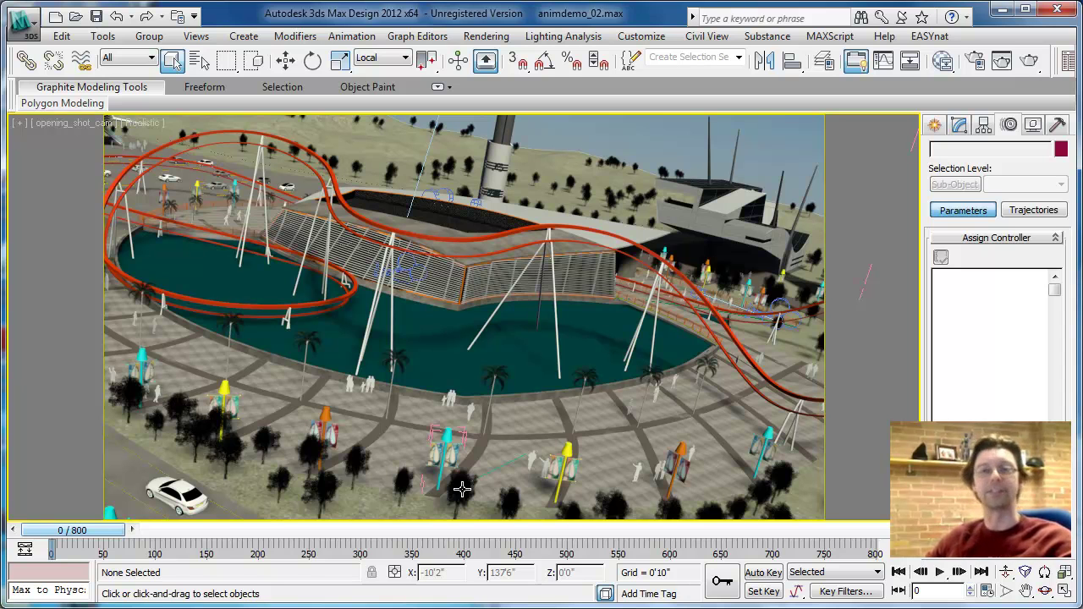
- Switch the viewport to roundabout_cam and scrub the timeline to preview the coaster cars passing through the shot
click(82, 124)
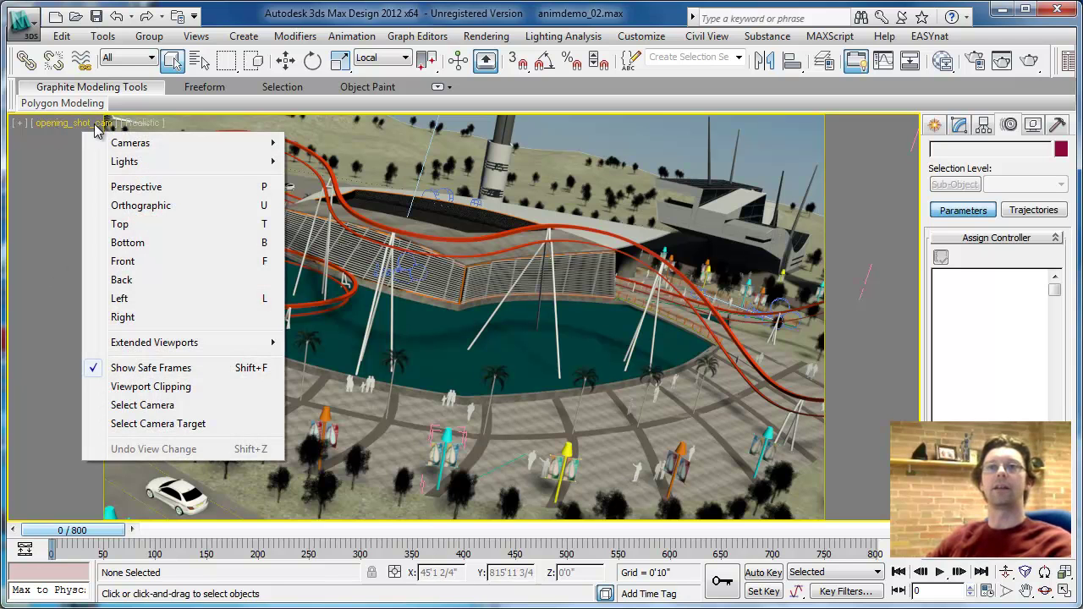
mouse_move(212, 143)
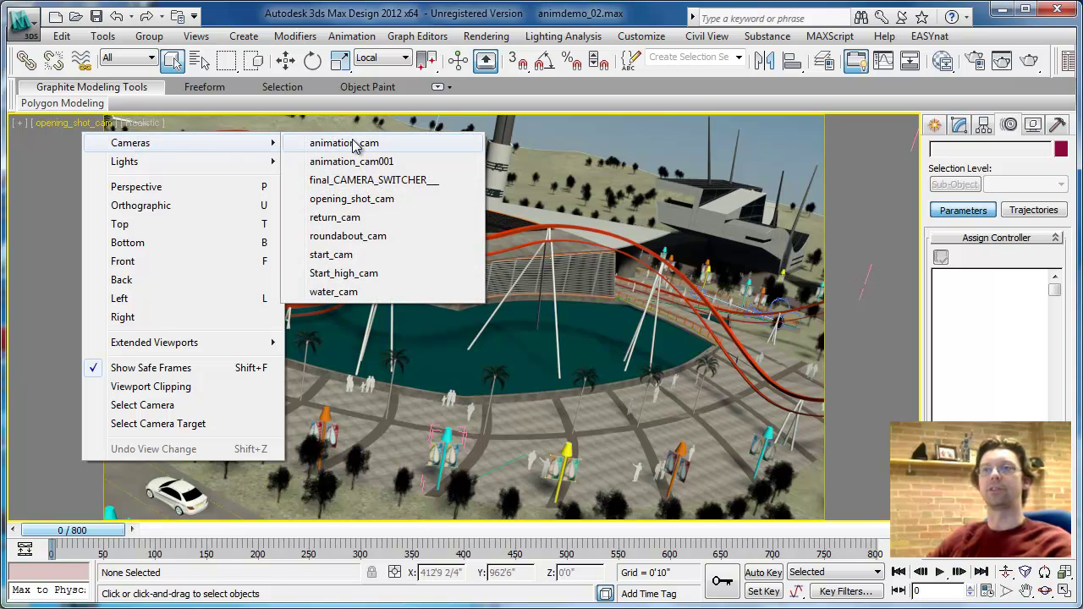
click(362, 236)
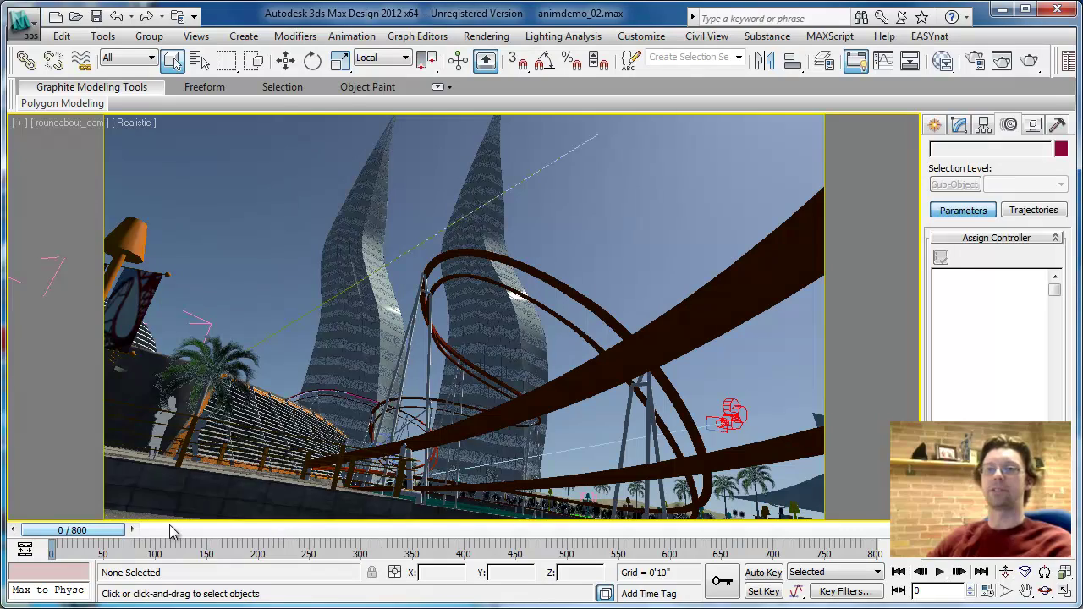
drag(99, 531, 590, 554)
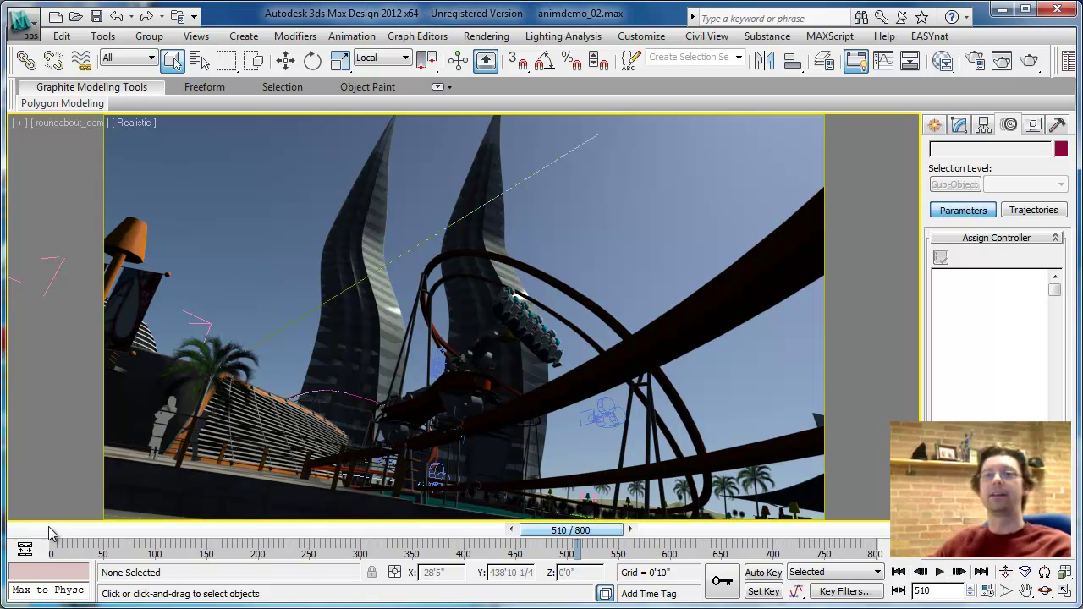
mouse_move(41, 531)
mouse_down()
mouse_move(124, 544)
mouse_move(841, 546)
mouse_move(50, 538)
mouse_up()
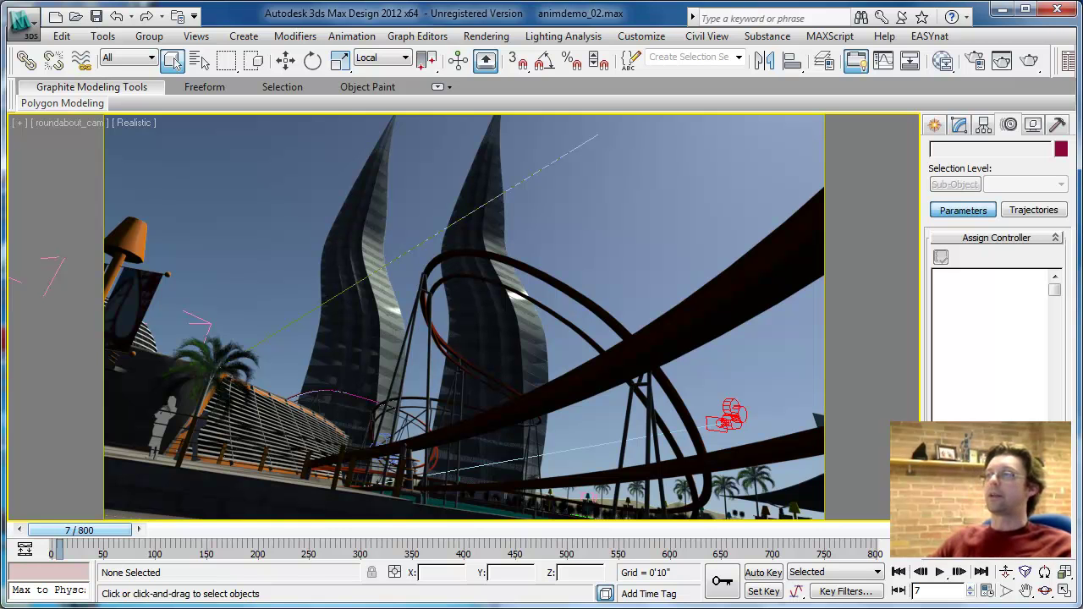
- Load the CameraSwitcher script into the scene from the sceneassets\scripts folder
drag(1082, 225, 792, 148)
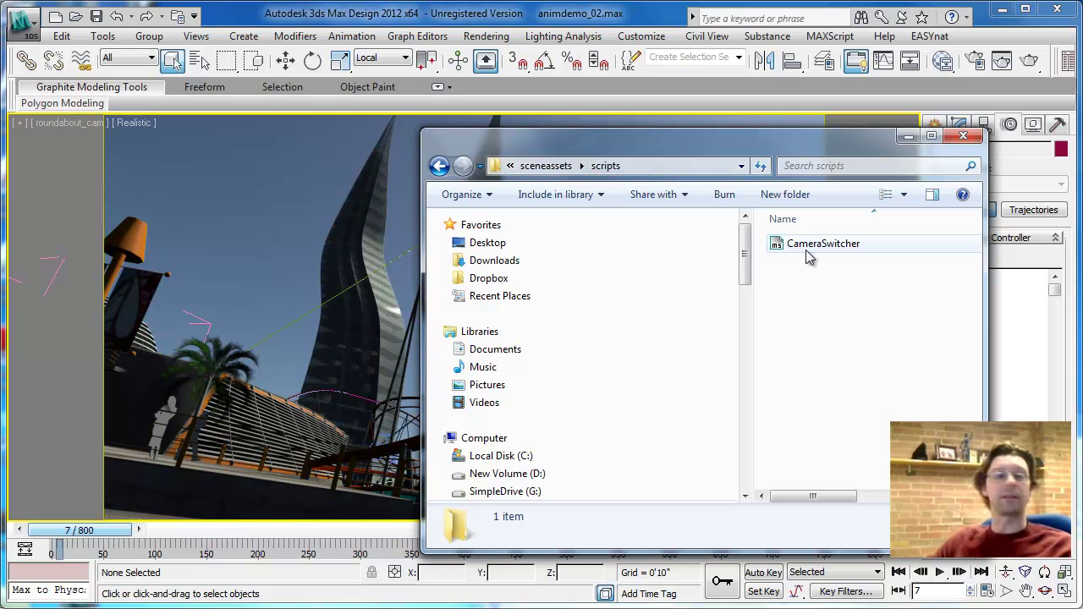
drag(816, 154, 1028, 143)
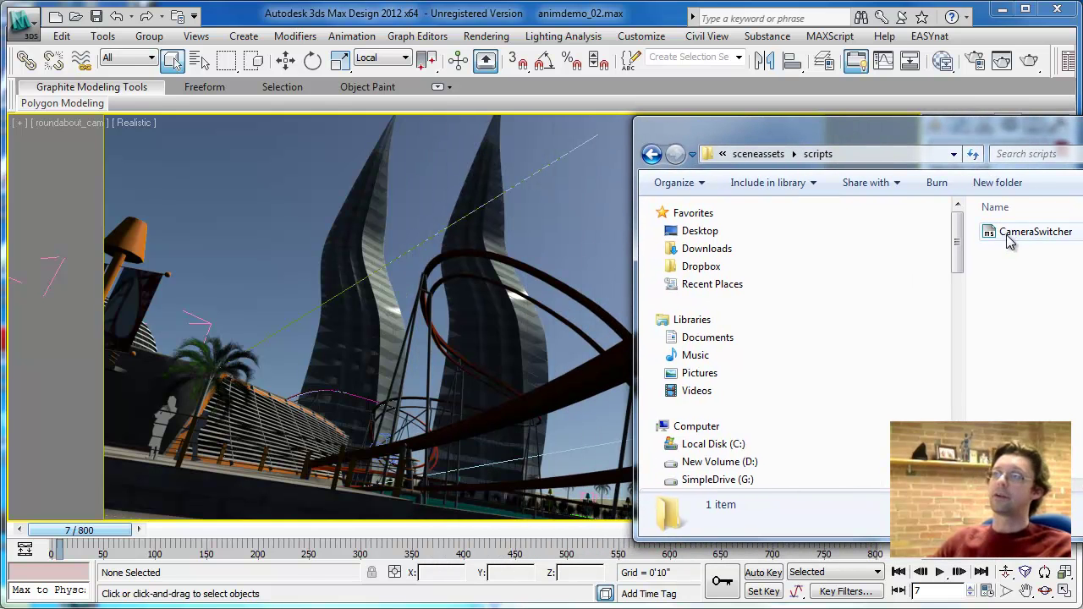
click(1009, 239)
drag(1010, 239, 448, 342)
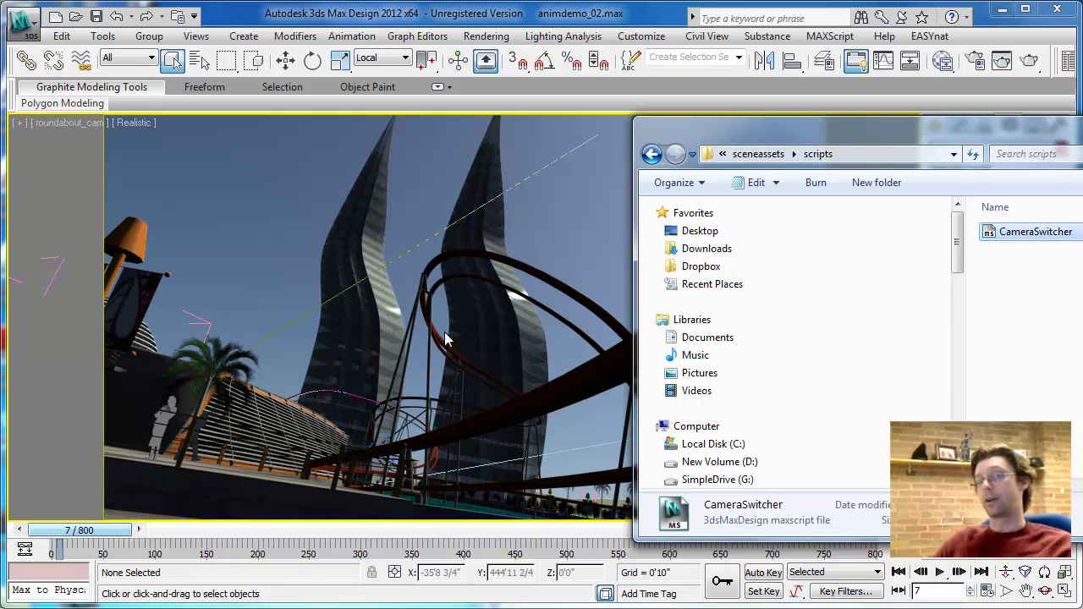
click(174, 64)
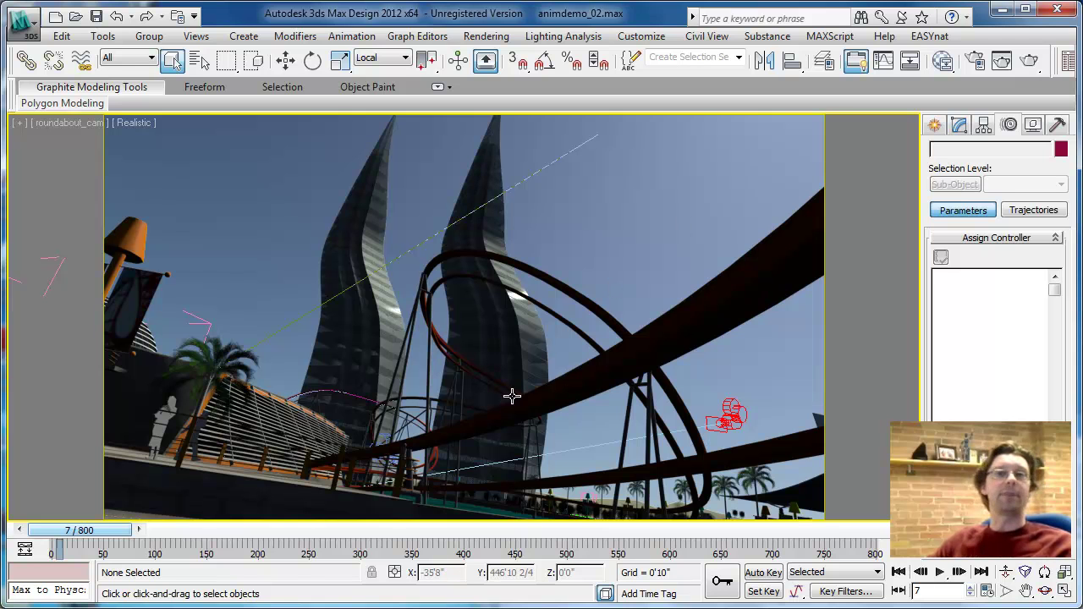
- Customize the user interface by adding the CameraSwitcher action from the script author's tools category to the main toolbar
click(654, 42)
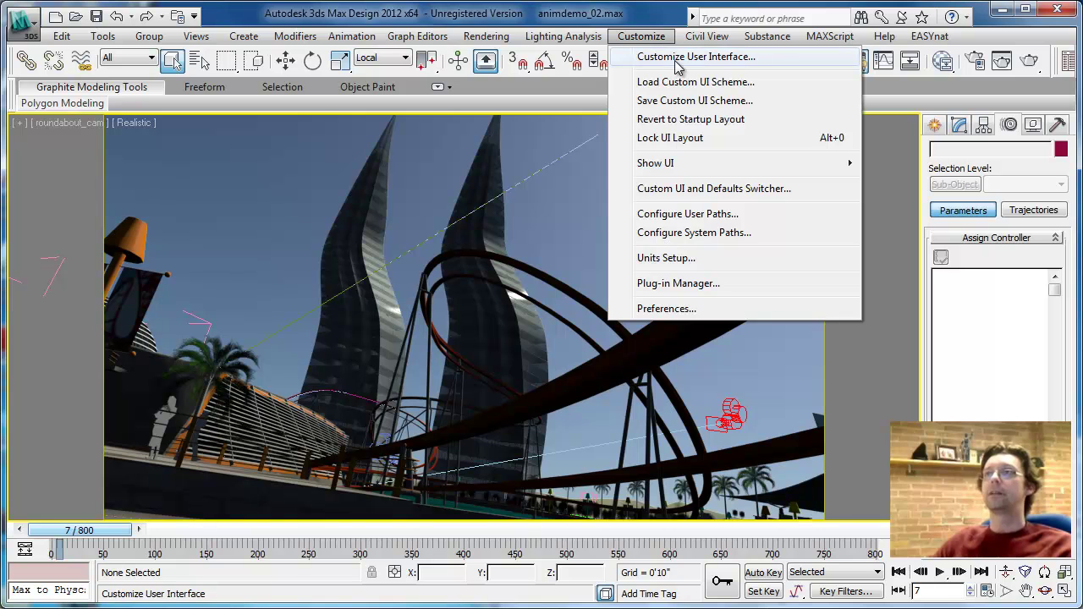
key(Escape)
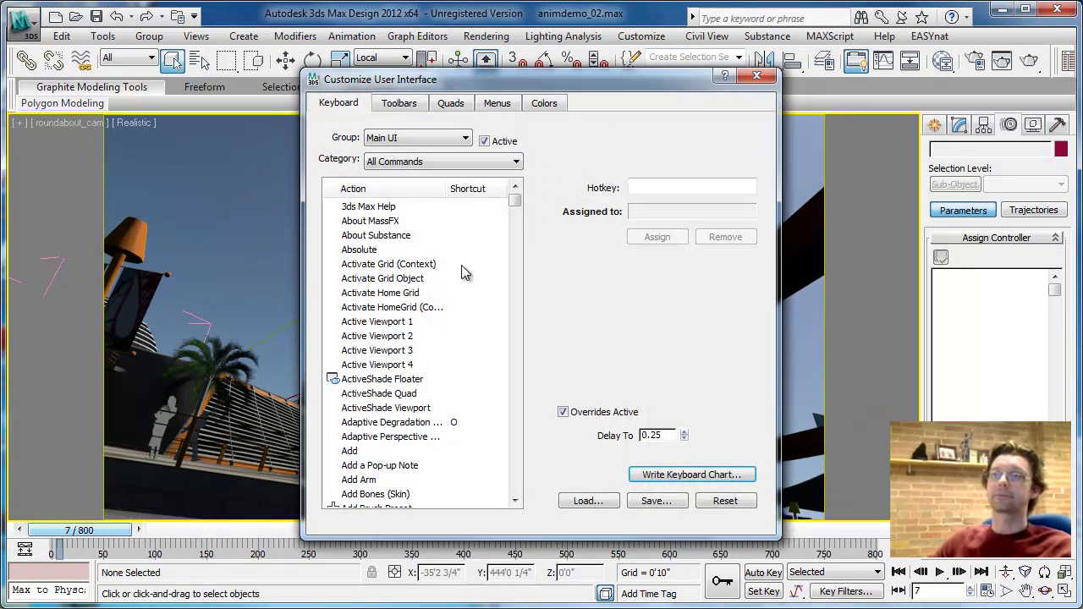
click(407, 106)
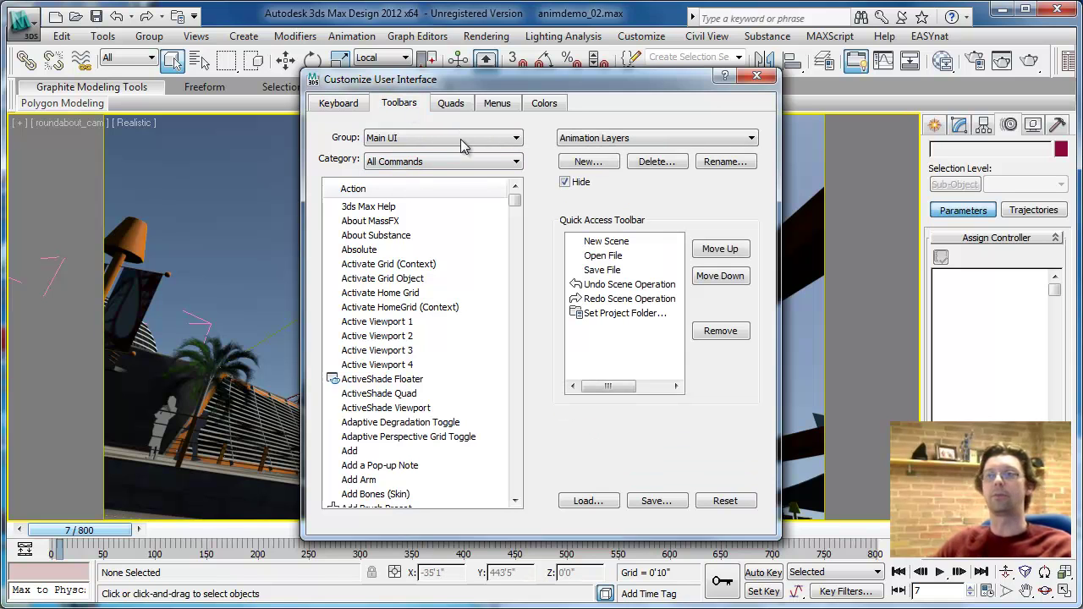
click(460, 167)
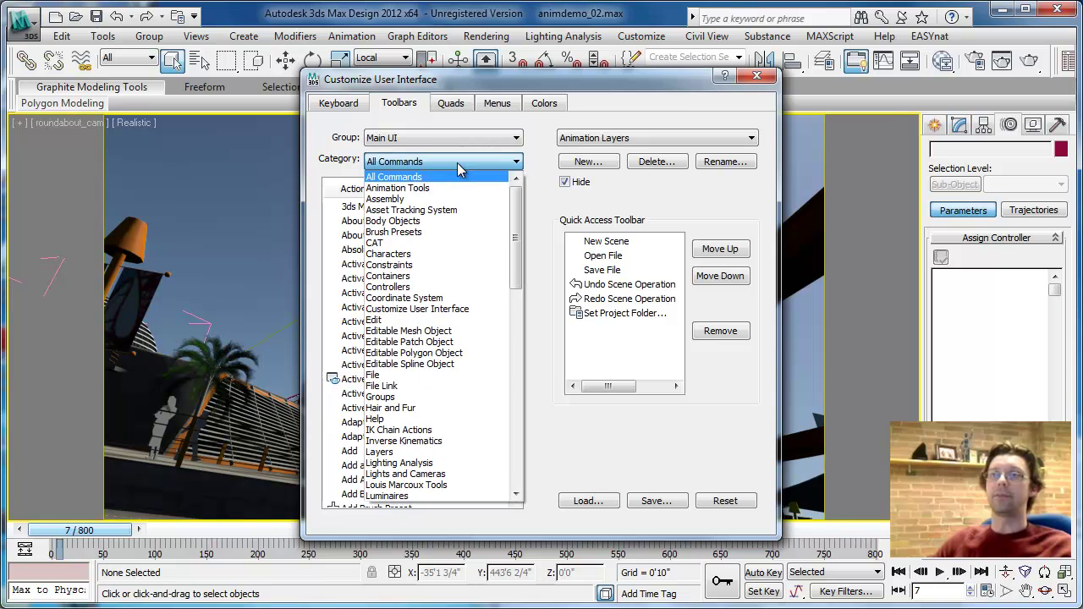
click(427, 488)
click(395, 208)
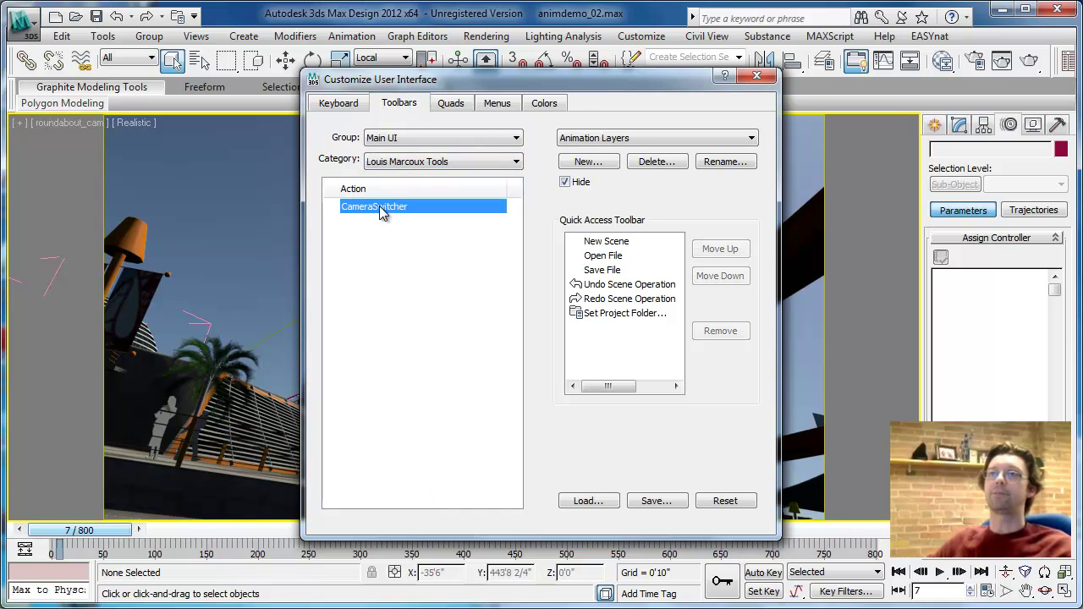
drag(376, 214, 975, 66)
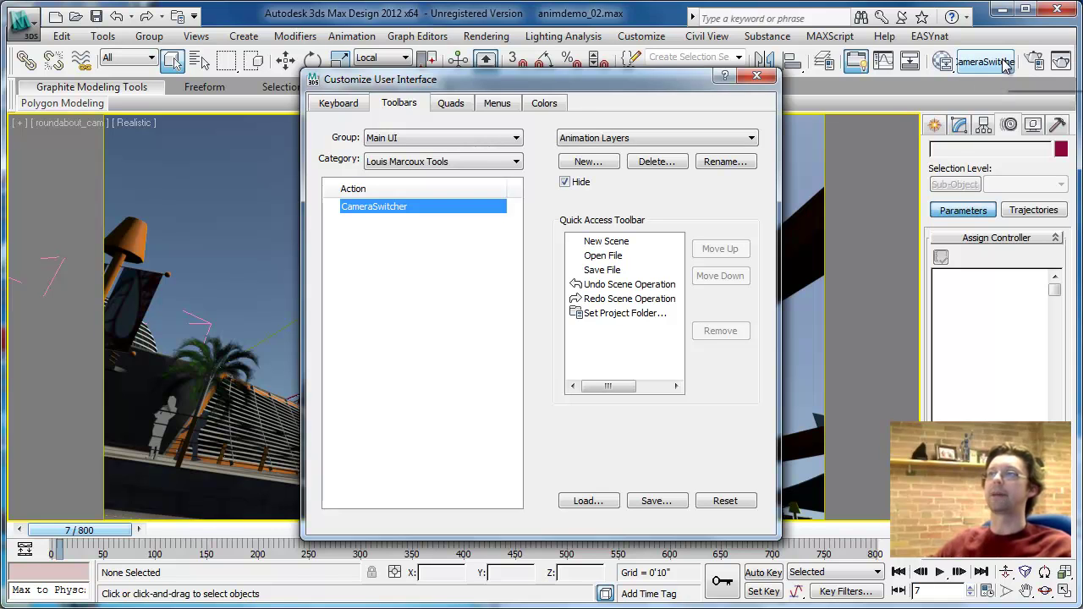
click(757, 77)
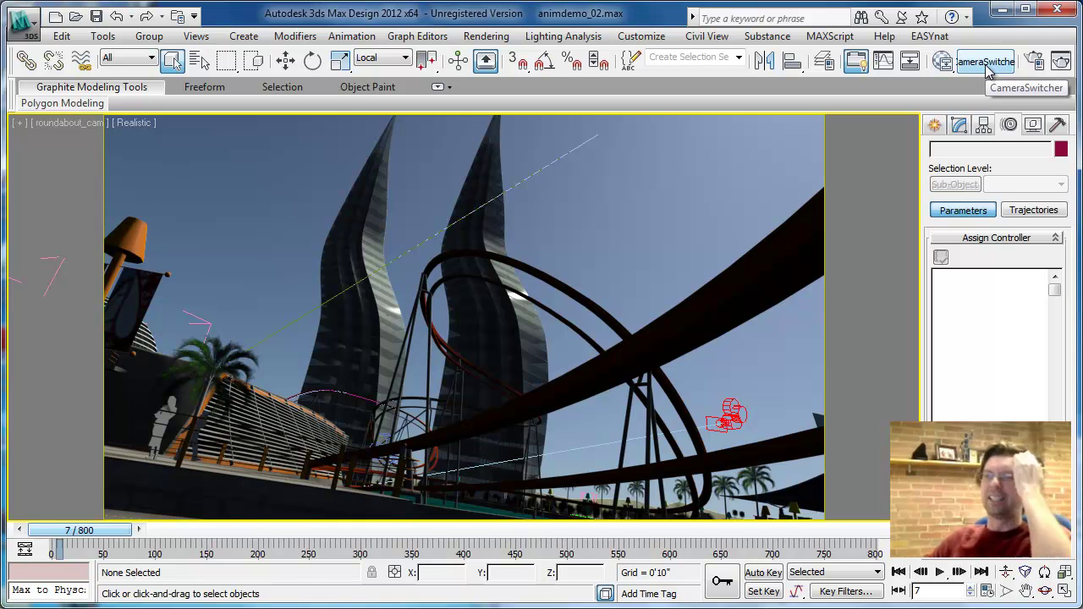
- Shorten the tooltip of the CameraSwitcher macro button to CamSwitcher
right_click(987, 67)
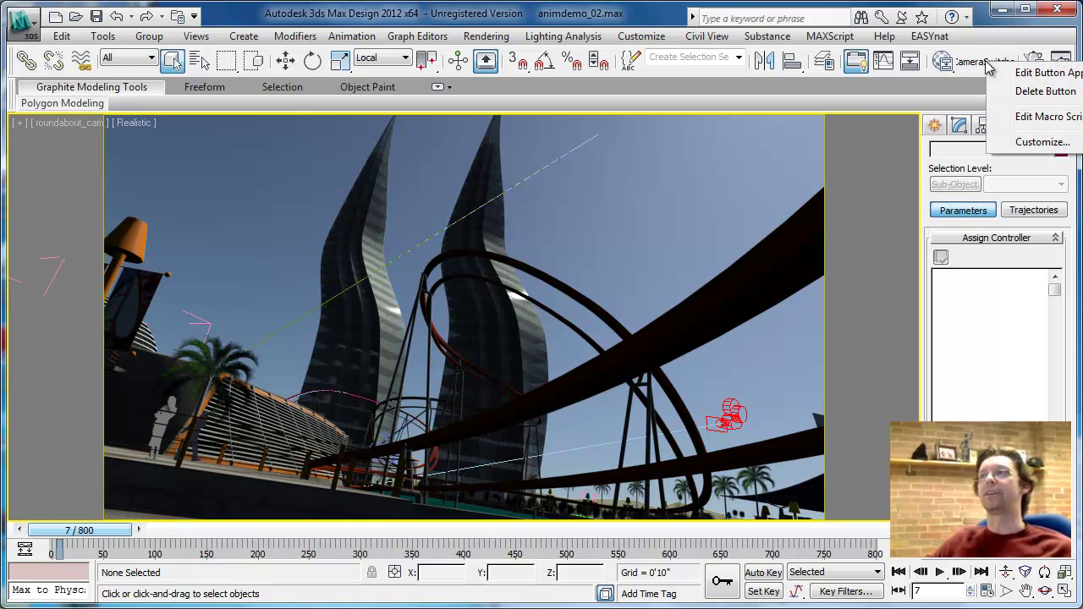
click(1048, 74)
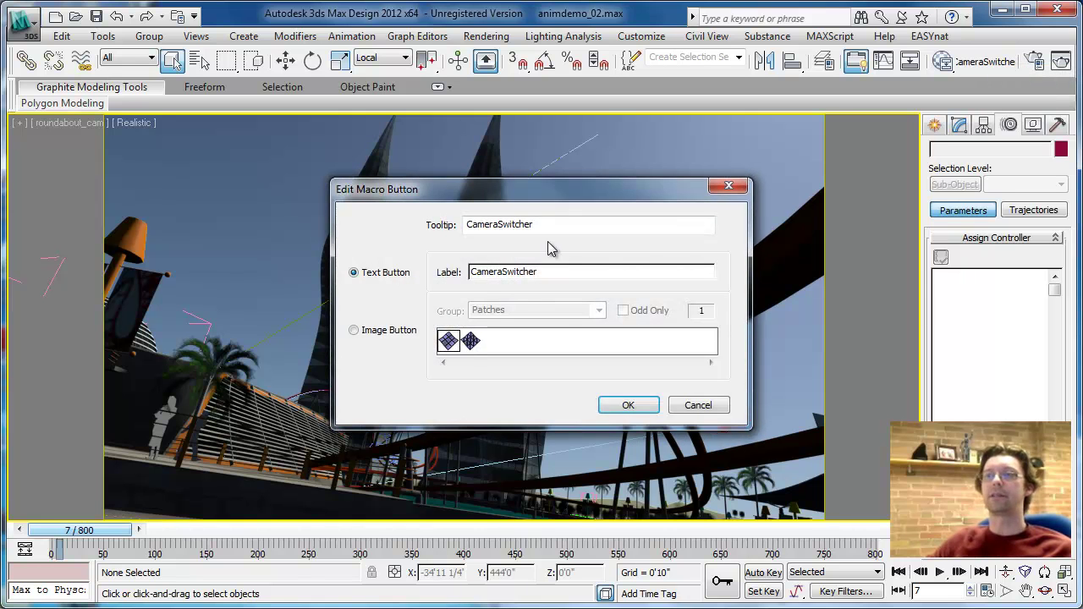
drag(500, 225, 485, 225)
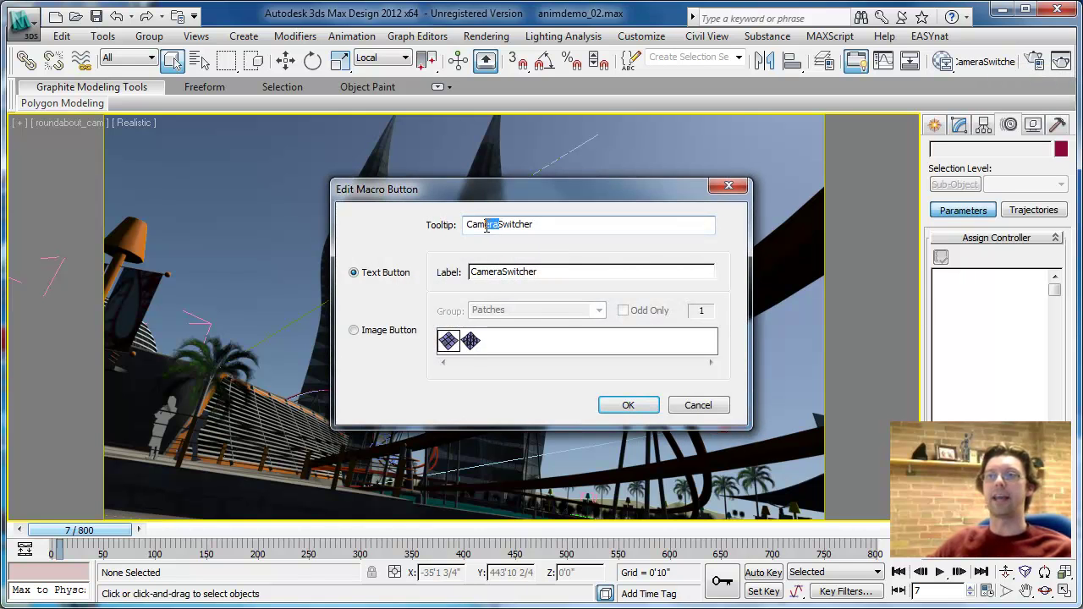
key(BackSpace)
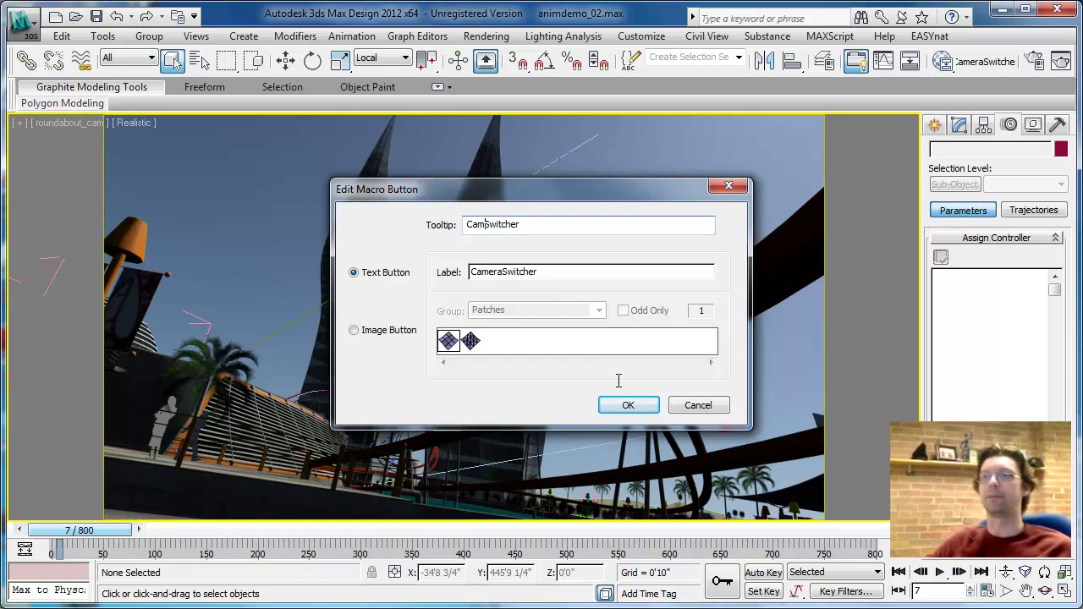
click(627, 406)
- Shorten the label of the CameraSwitcher macro button to CamSwitcher
right_click(987, 63)
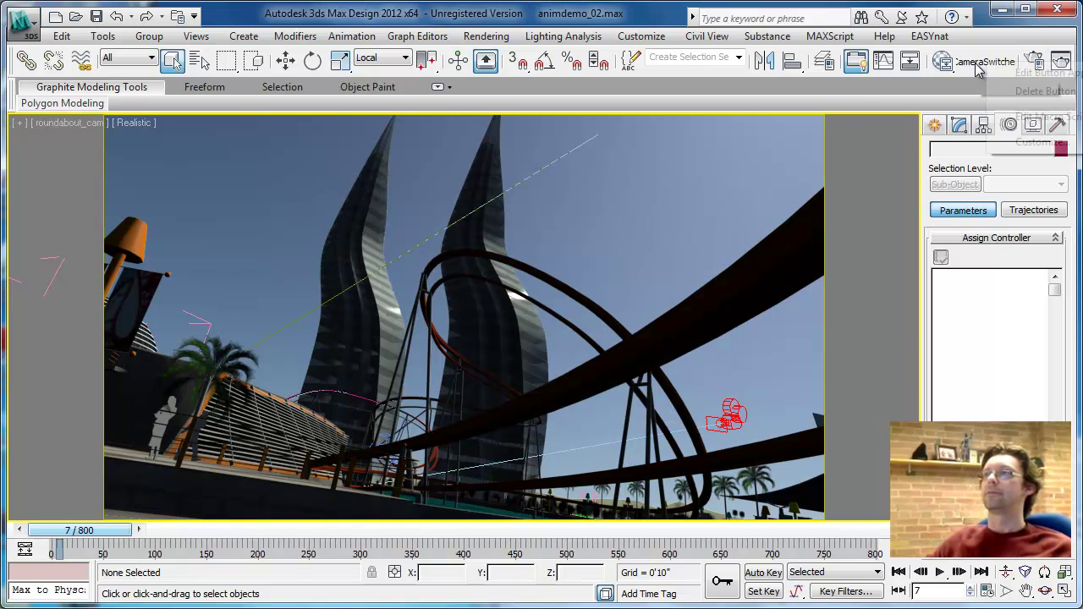
click(1039, 74)
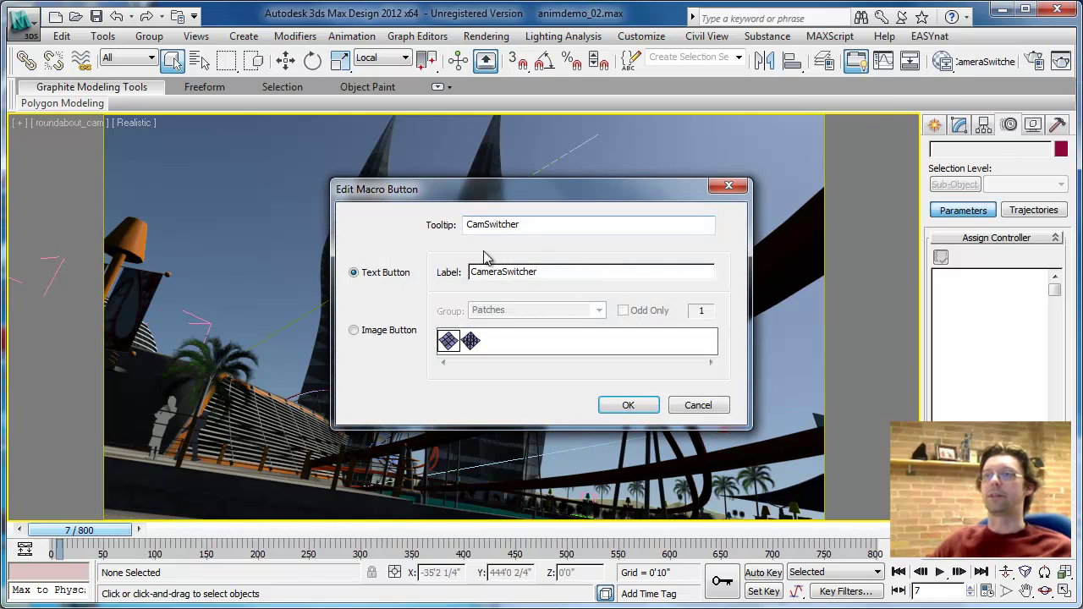
click(504, 272)
drag(505, 272, 490, 272)
key(BackSpace)
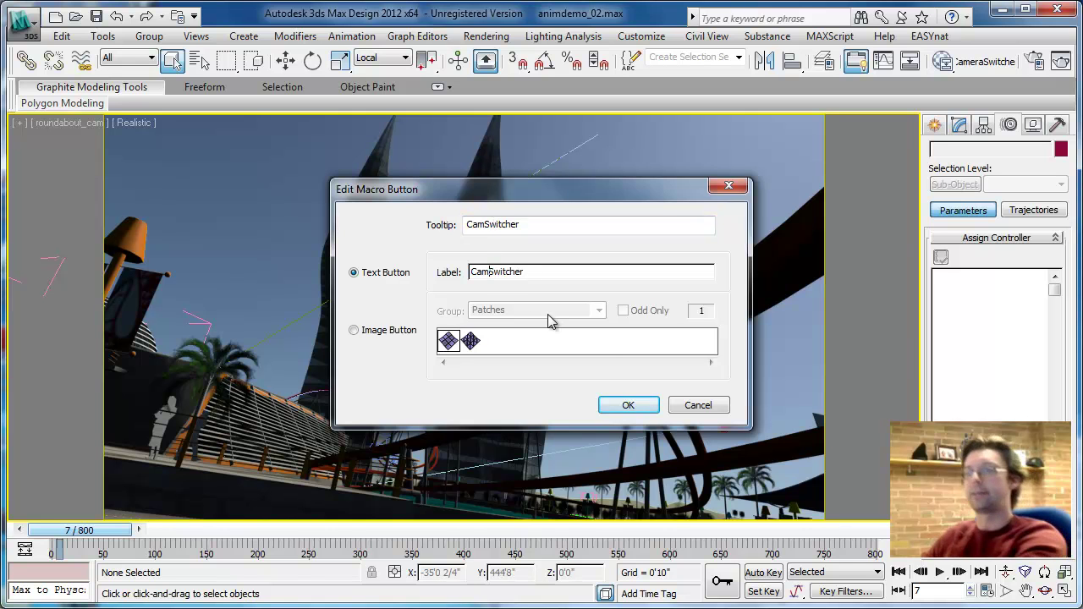
click(628, 406)
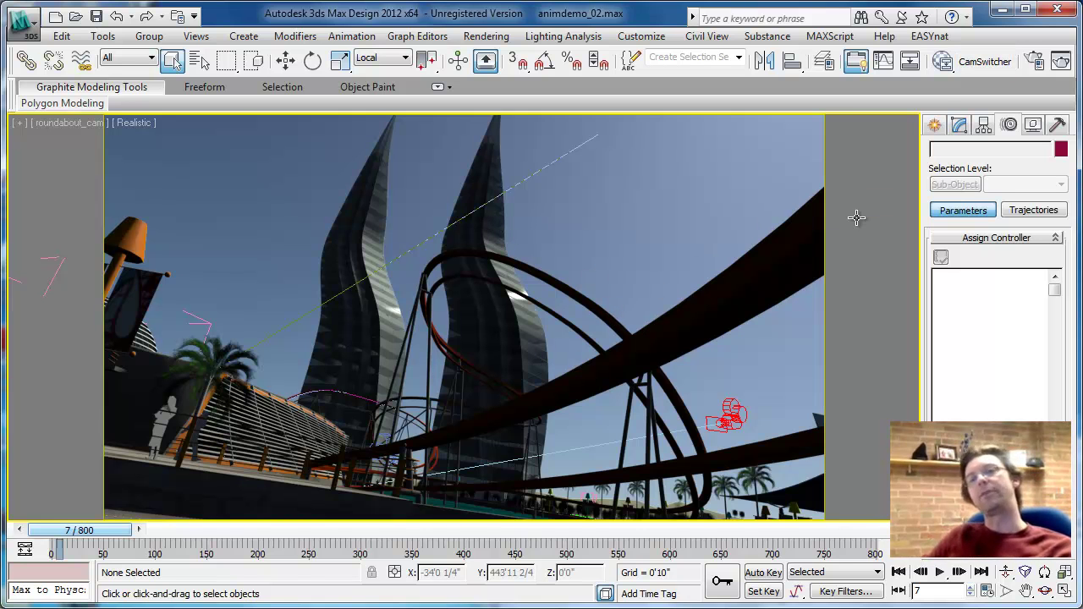
- Run CamSwitcher, move its camera list to the side of the viewport, and switch the view to the ___CAMERA_SWITCHER___ camera
click(982, 64)
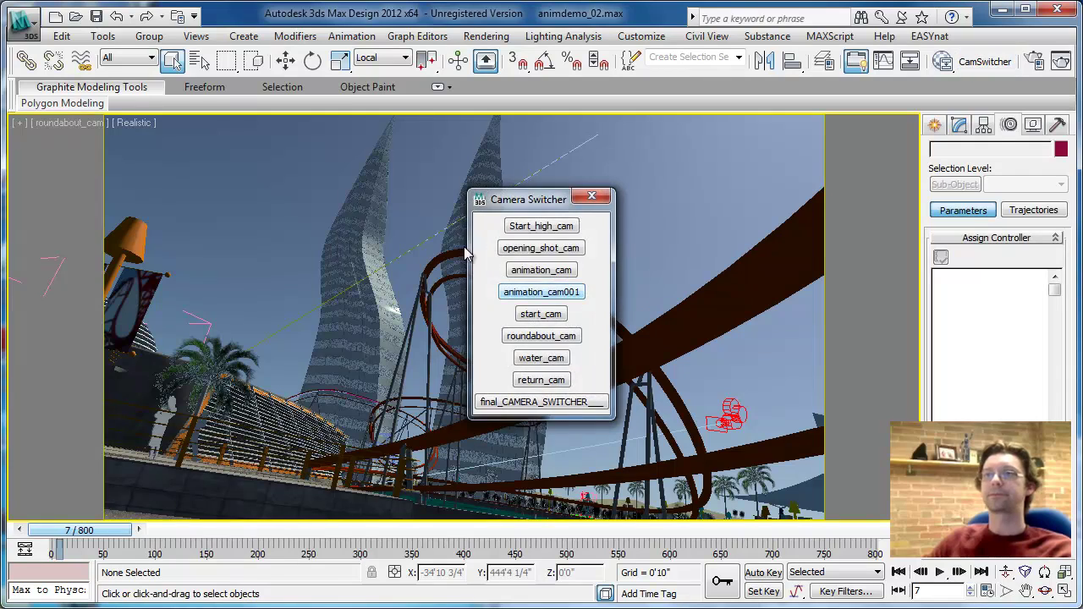
drag(534, 207, 106, 187)
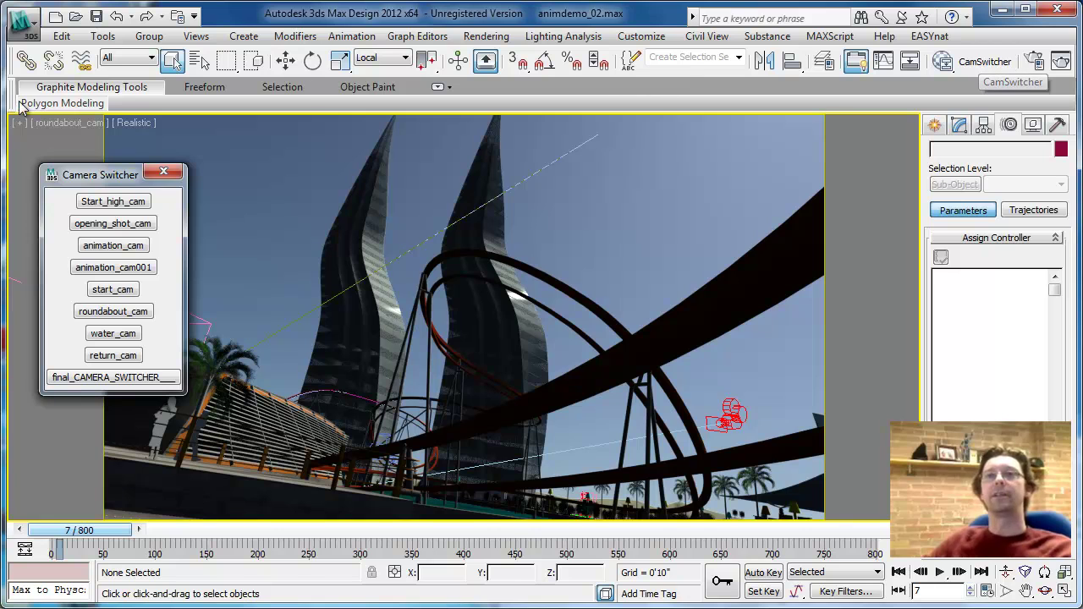
mouse_move(68, 105)
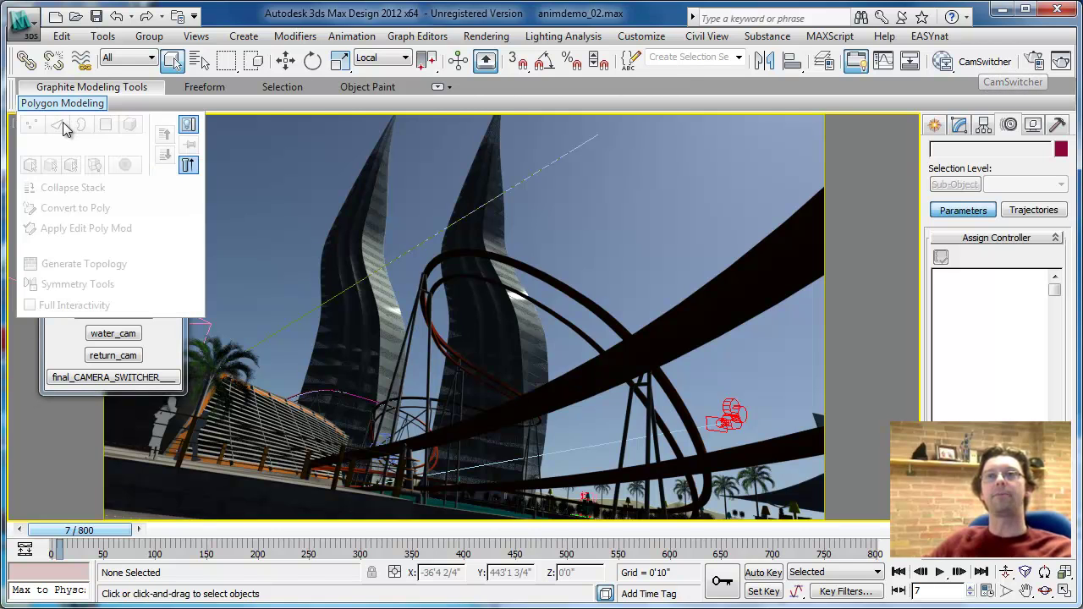
right_click(182, 123)
click(299, 164)
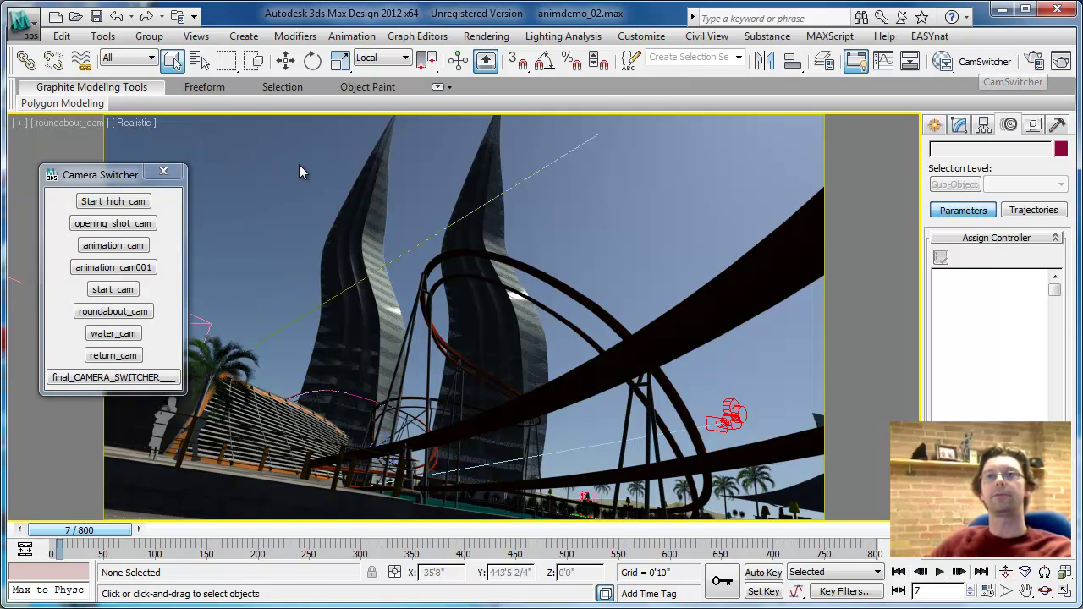
click(74, 124)
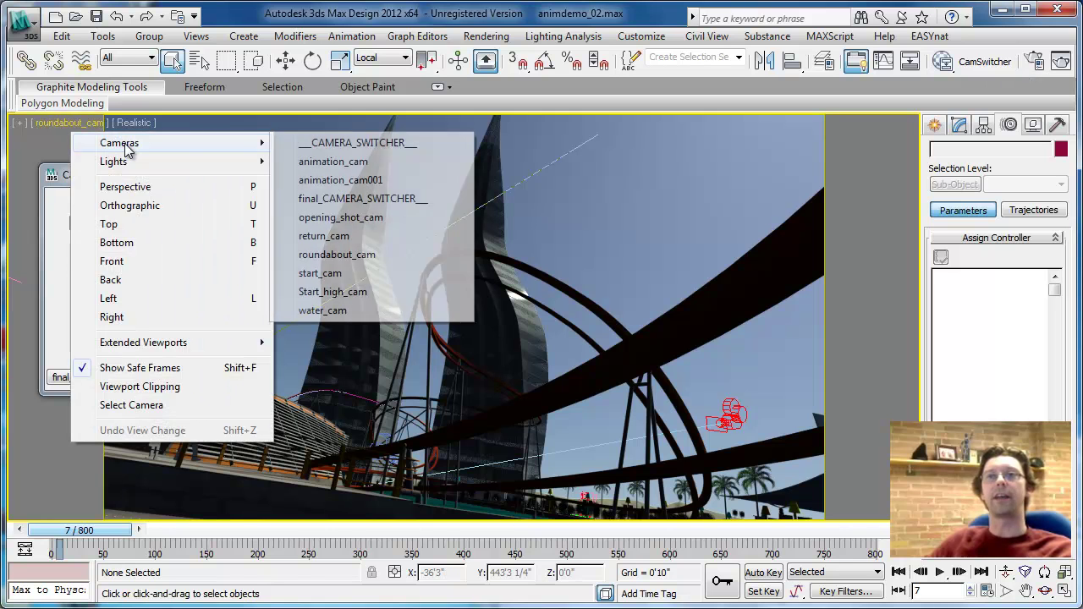
click(366, 143)
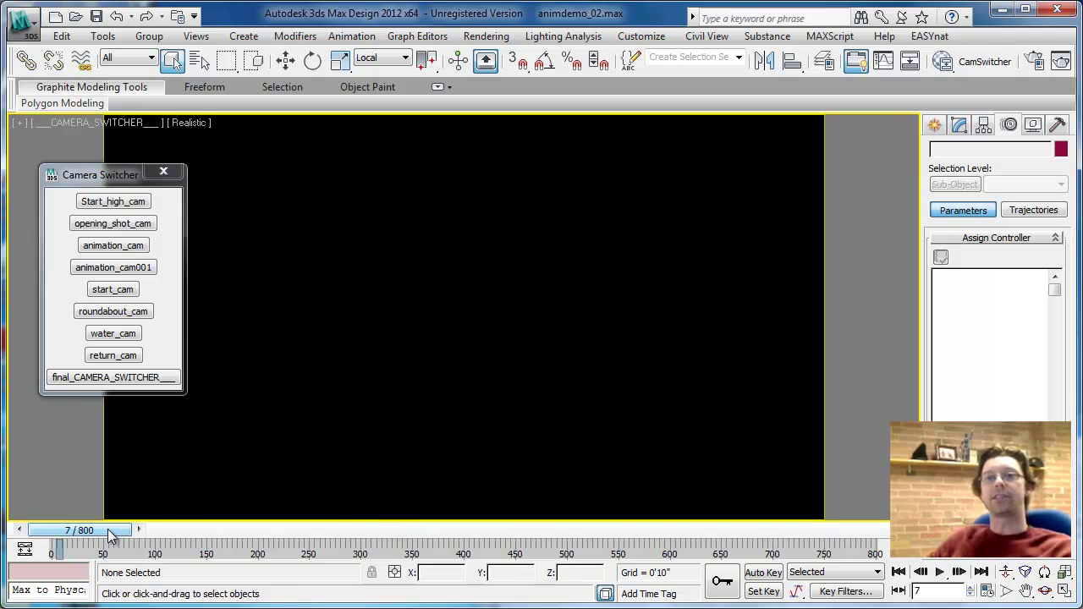
- Return to frame 0, make opening_shot_cam the active shot in the Camera Switcher, and scrub forward to preview it
drag(108, 533, 74, 552)
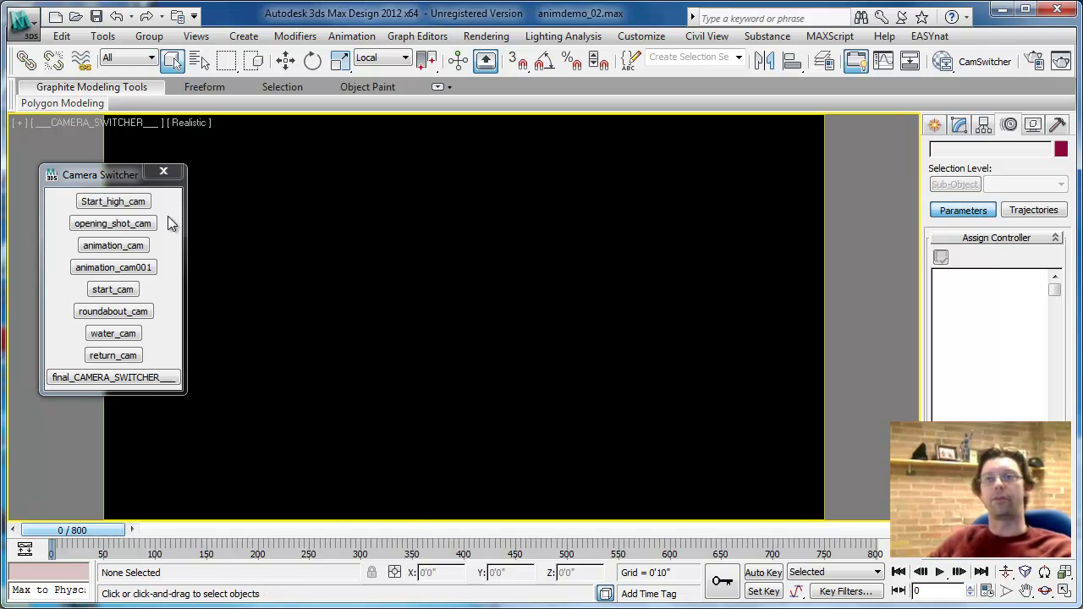
click(119, 225)
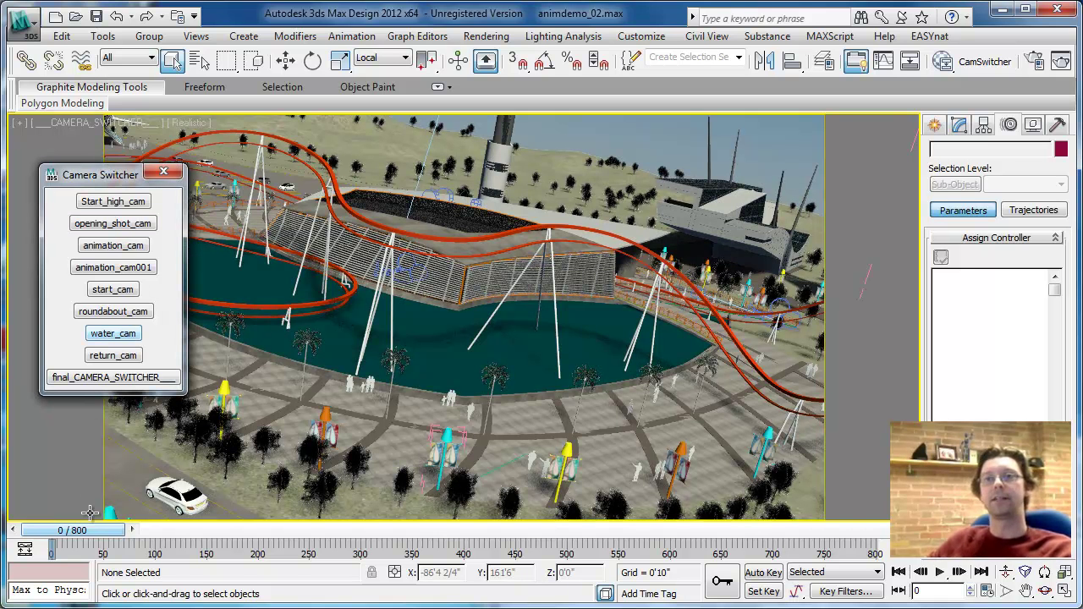
drag(90, 534, 211, 565)
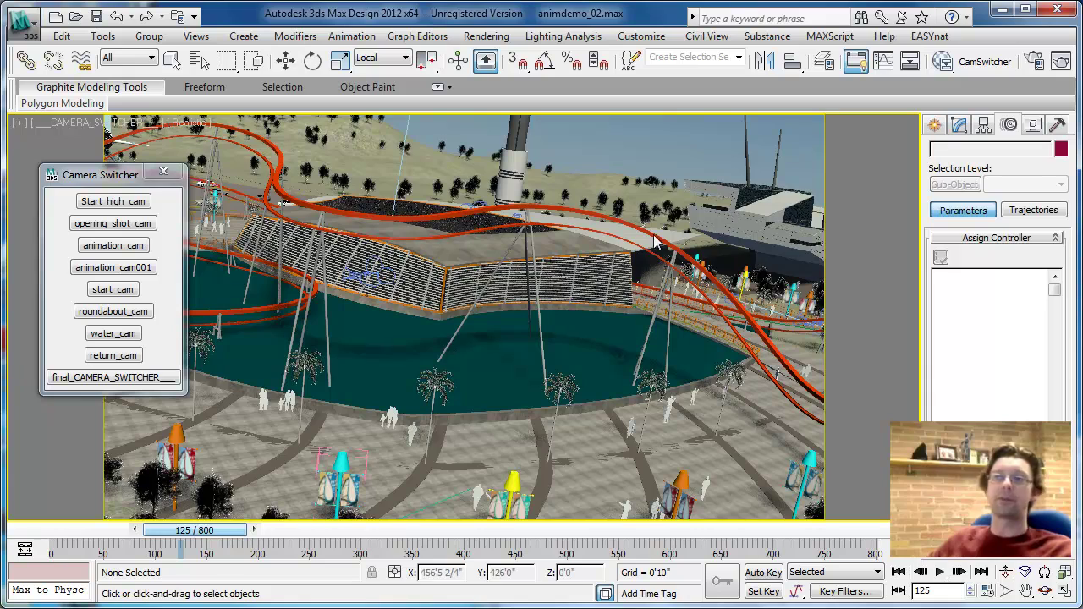
- Advance to frame 162 and cut to Start_high_cam with the Camera Switcher
drag(215, 540, 247, 538)
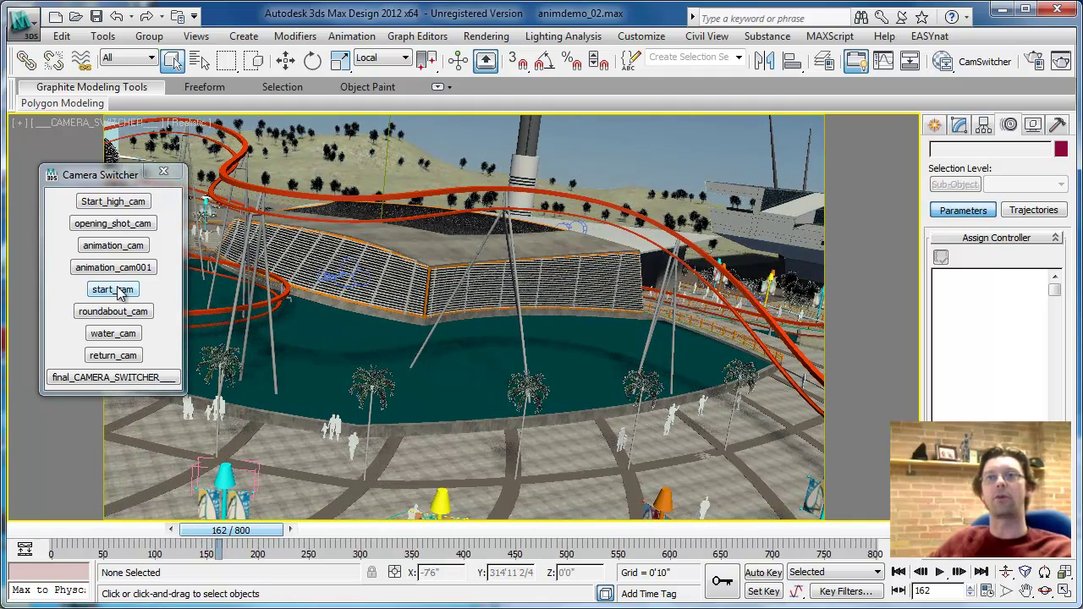
click(124, 205)
click(123, 208)
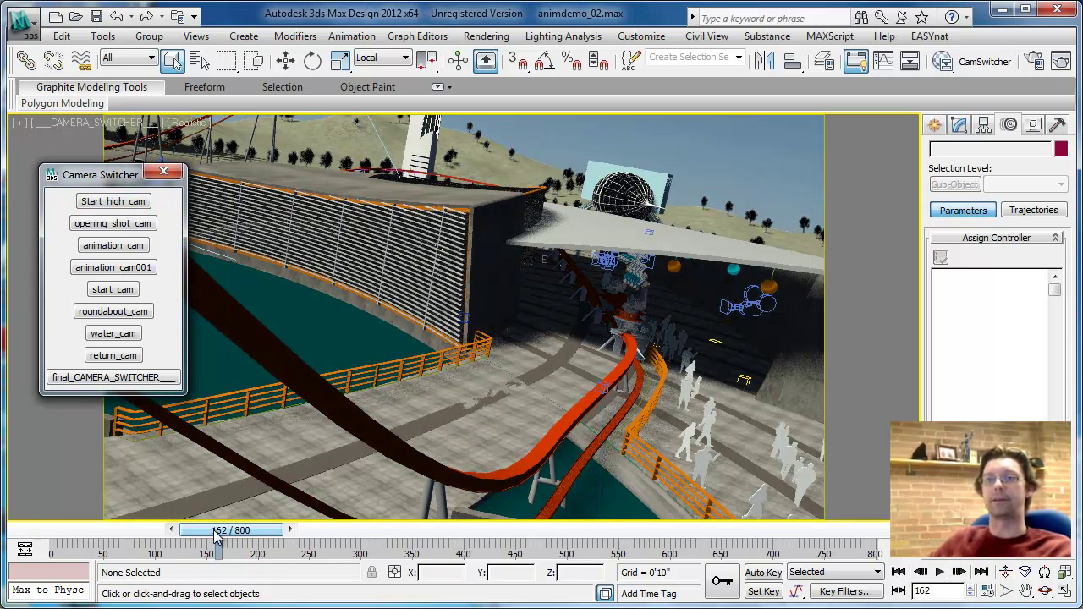
- Cut to animation_cam at frame 241 and to animation_cam001 at frame 353 with the Camera Switcher
drag(240, 541, 314, 557)
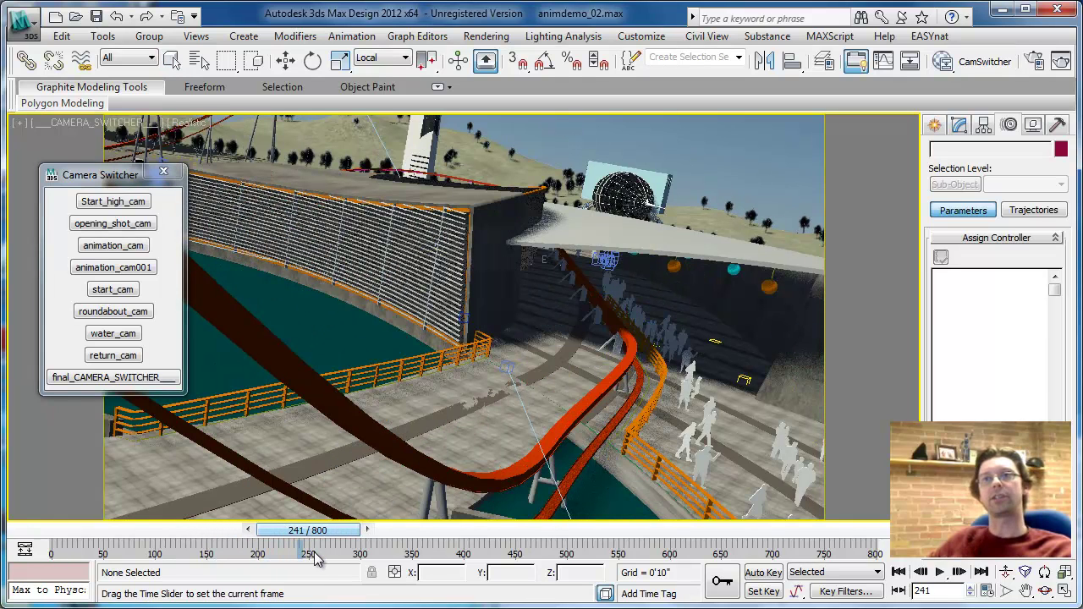
click(119, 246)
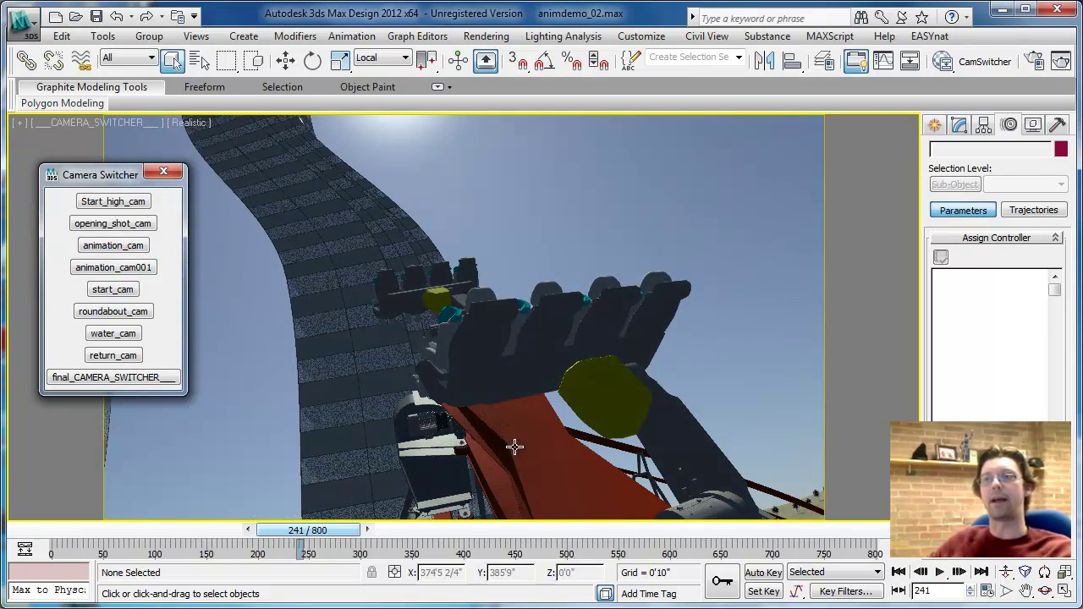
drag(335, 541, 442, 542)
click(129, 271)
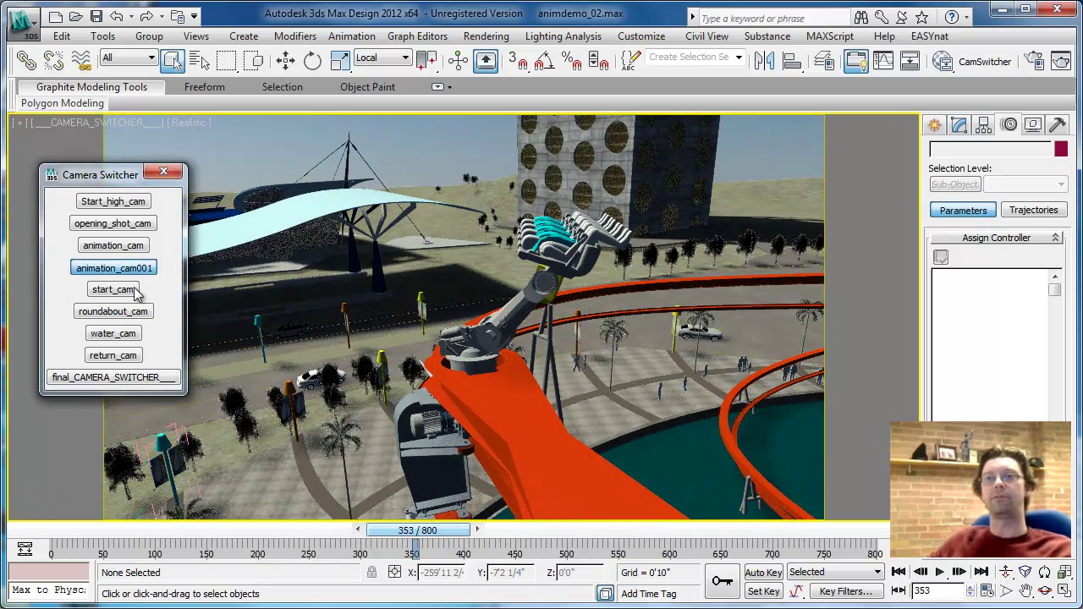
- Advance the timeline to frame 427 and cut to water_cam with the Camera Switcher
click(415, 534)
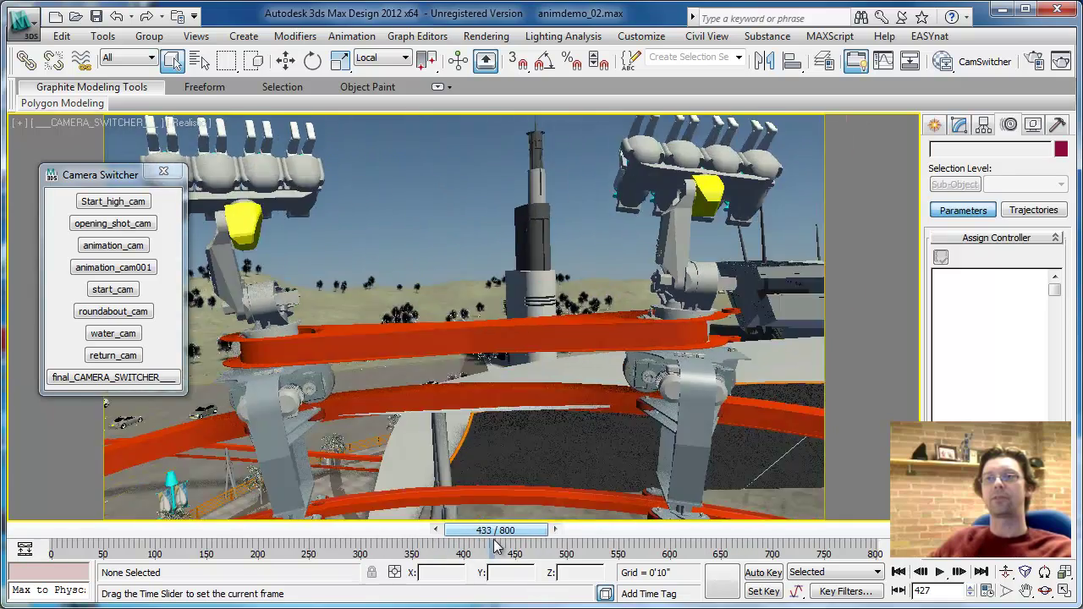
drag(532, 551, 491, 554)
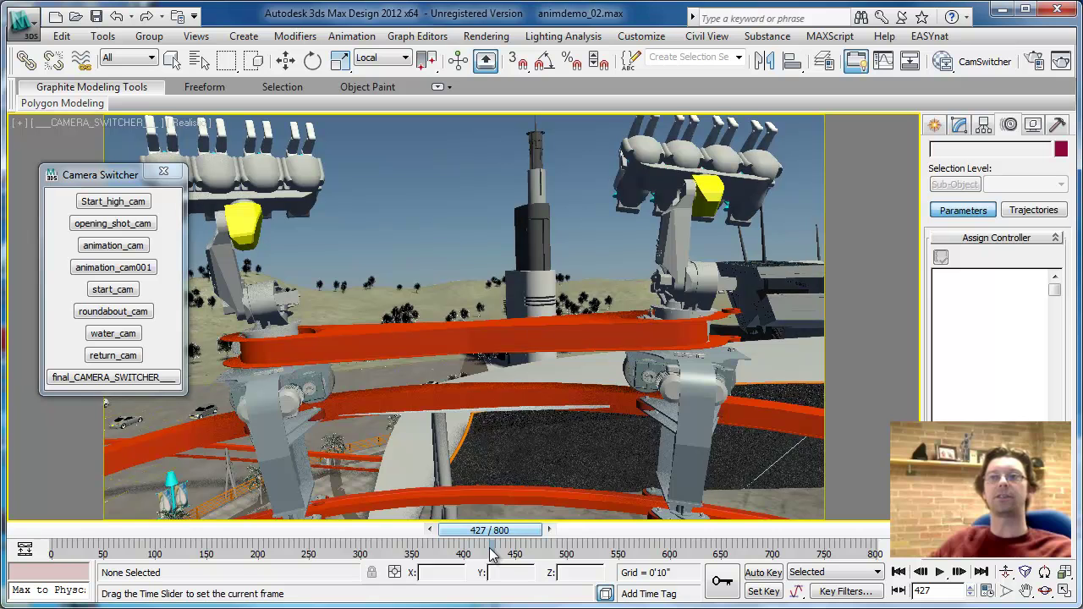
key(q)
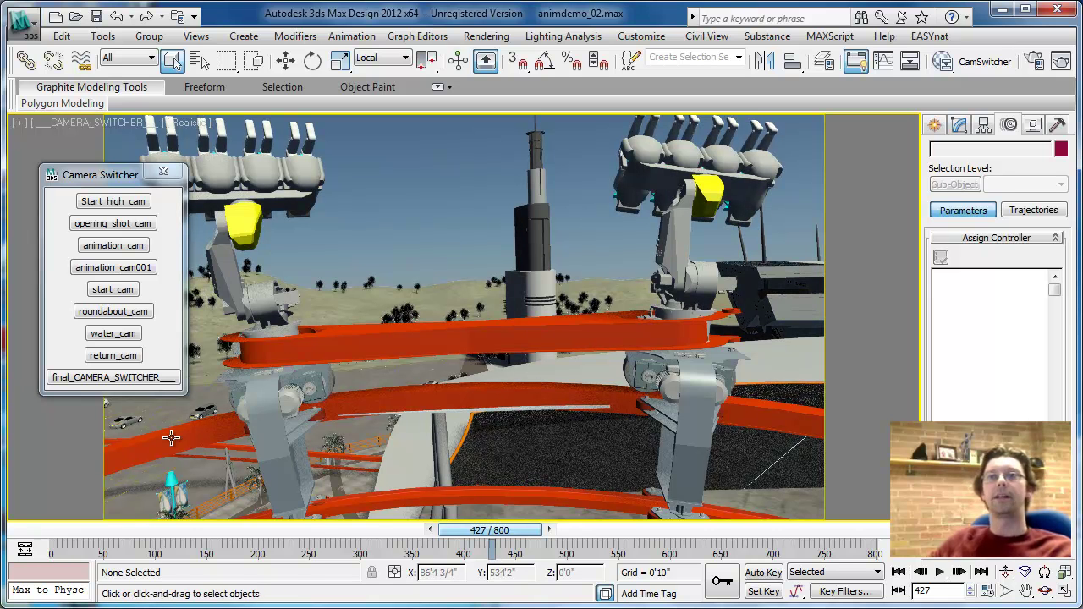
click(114, 333)
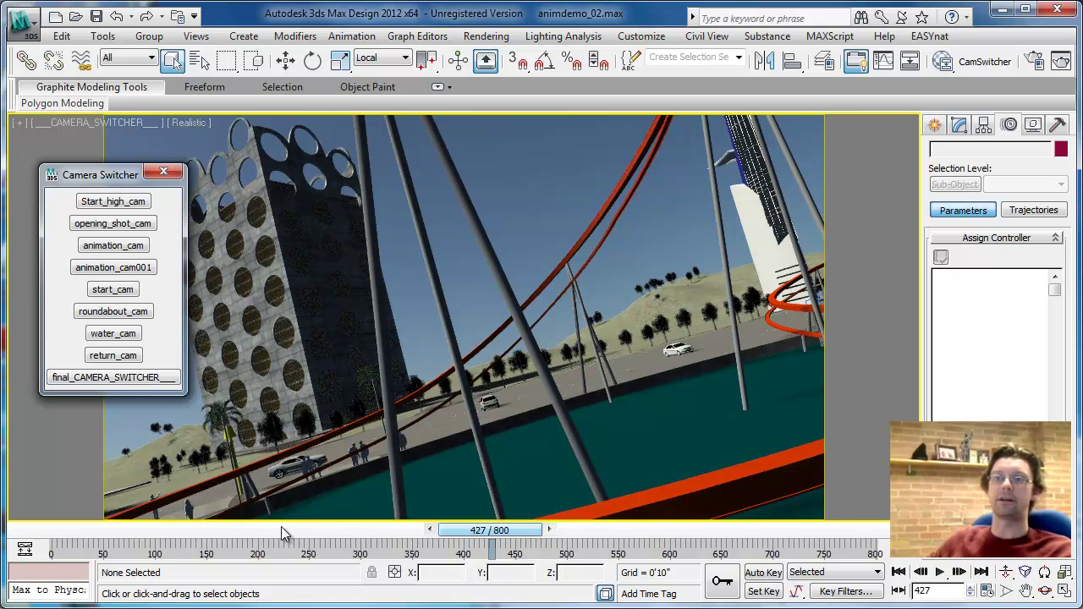
- Cut to roundabout_cam at frame 501 and to return_cam at frame 543 with the Camera Switcher
drag(506, 541, 580, 564)
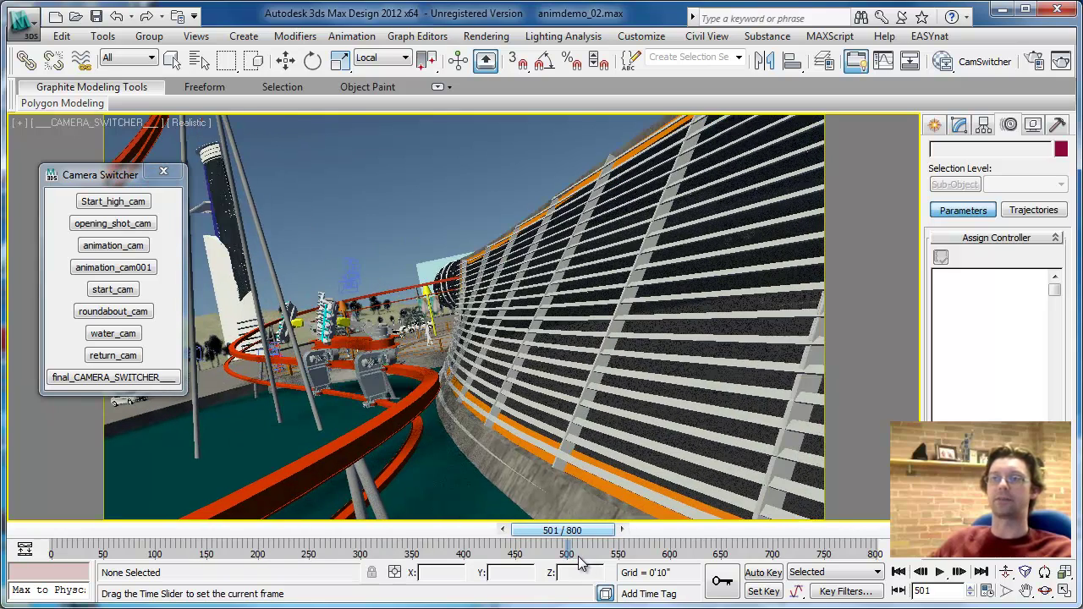
click(122, 314)
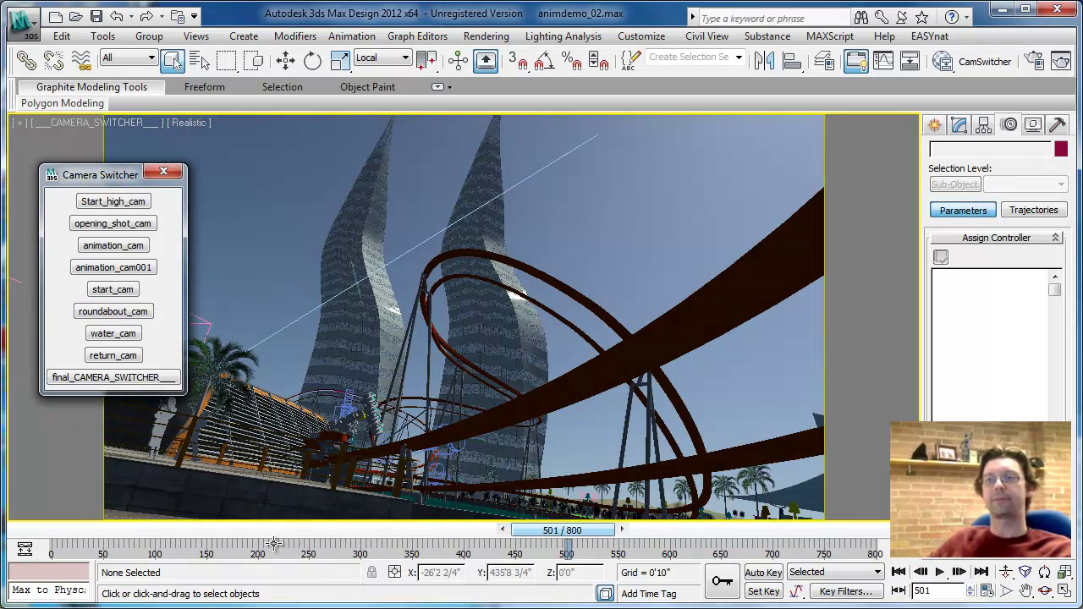
drag(543, 538, 589, 544)
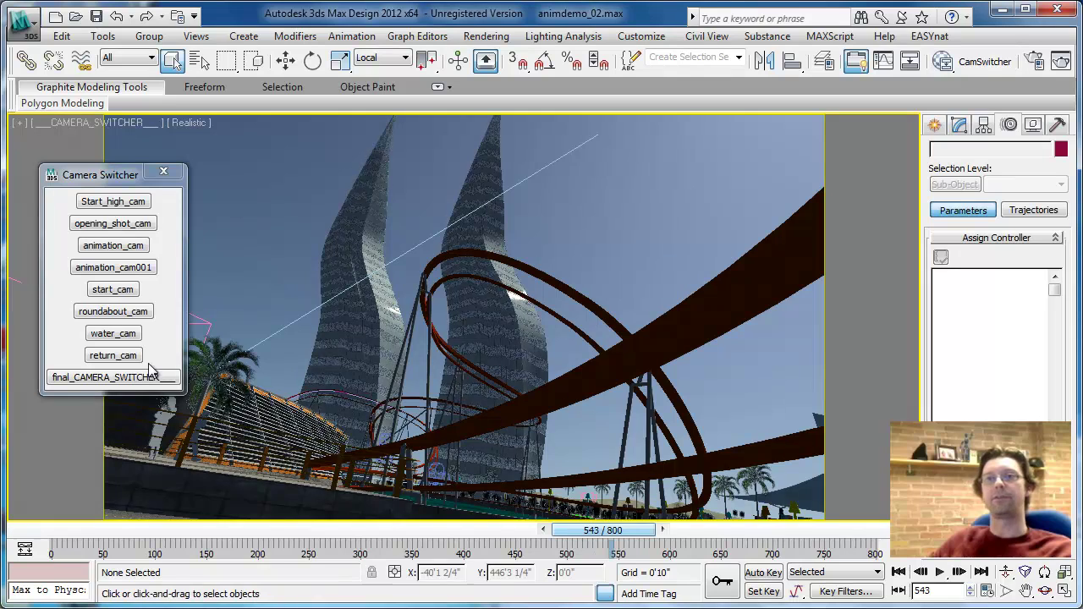
click(118, 357)
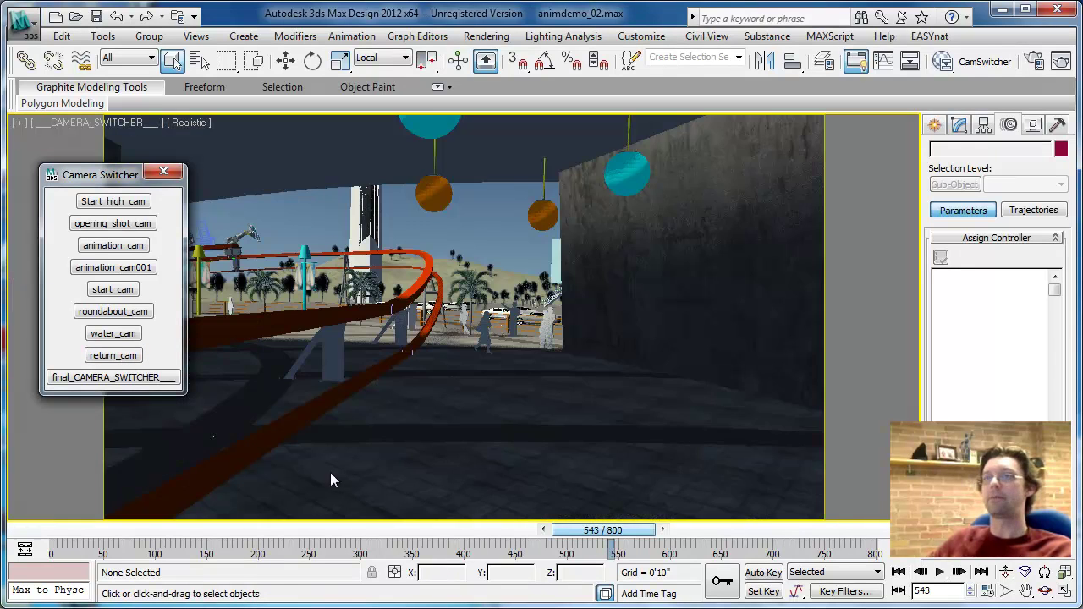
- Scrub to frame 800 and back to frame 7 to review the camera cuts, and close the Camera Switcher after moving it off the viewport
drag(636, 533, 884, 607)
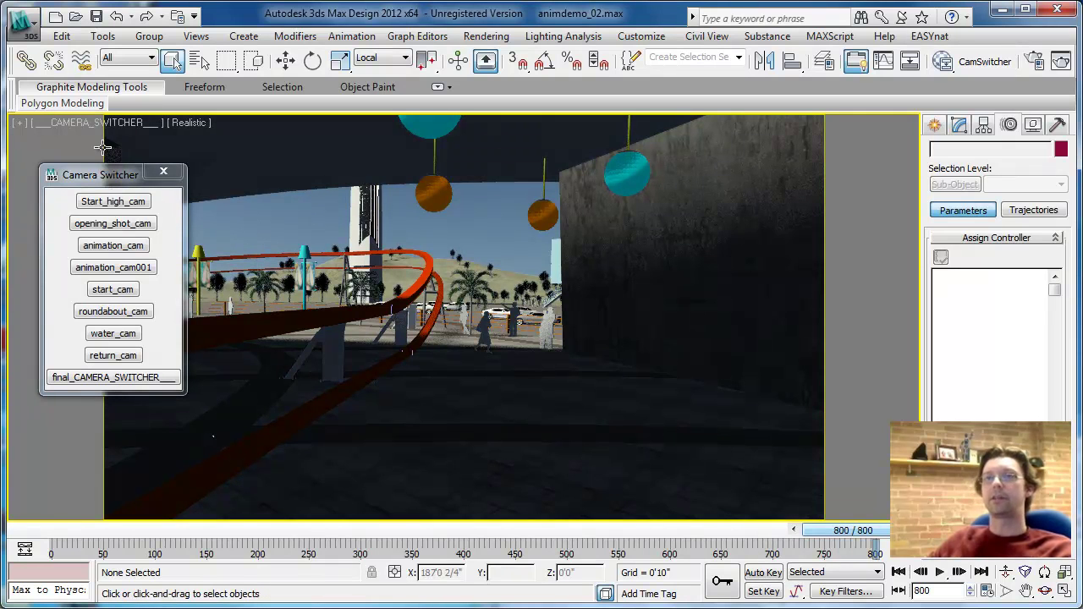
drag(124, 175, 1005, 273)
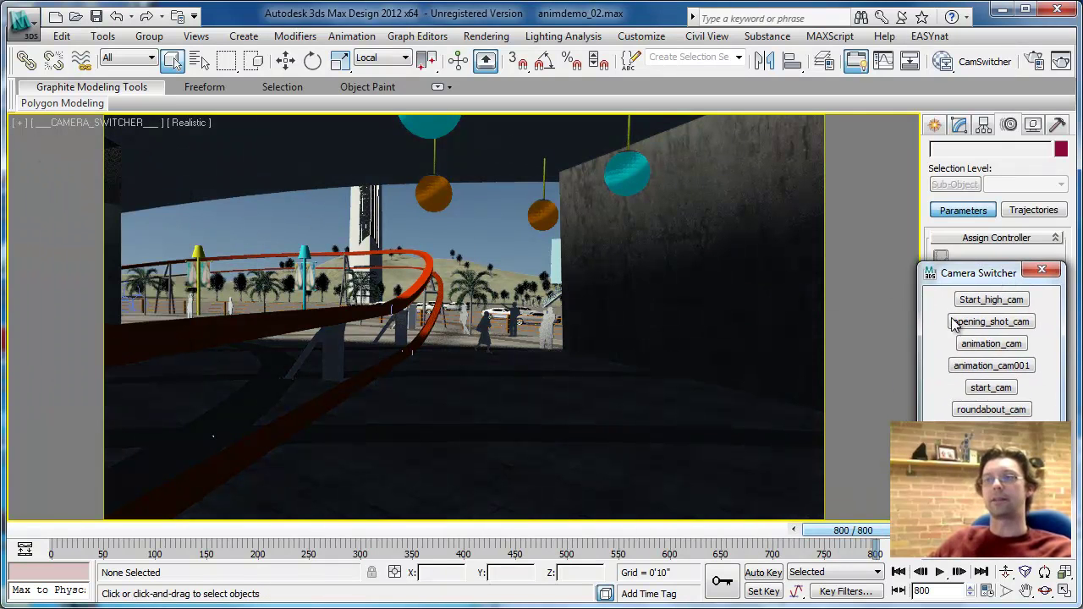
drag(853, 533, 50, 592)
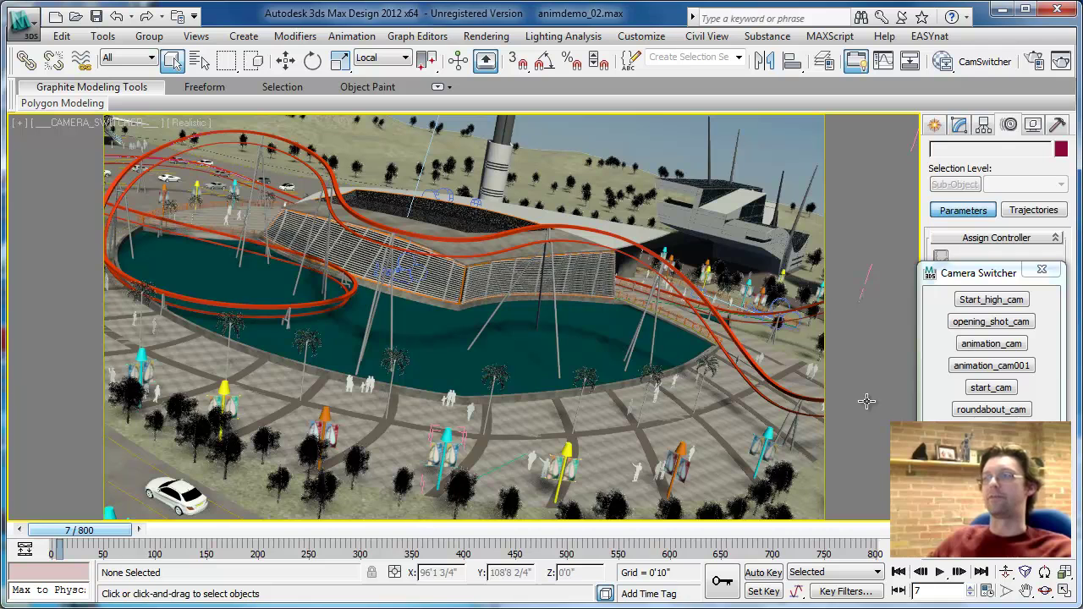
click(1043, 270)
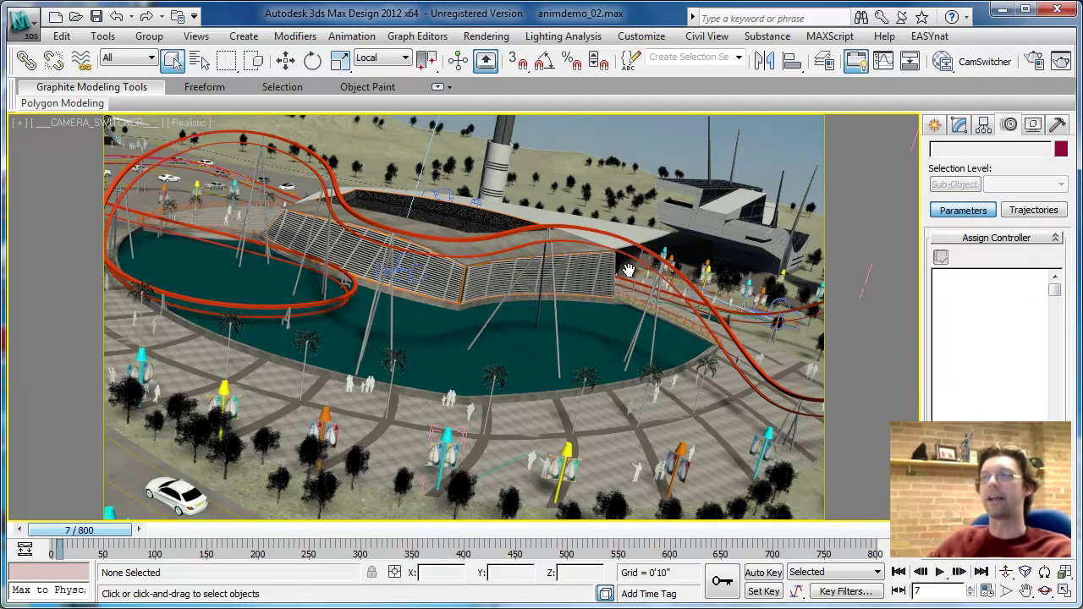
- Switch the viewport to the final_CAMERA_SWITCHER___ camera and return the timeline to frame 0
click(84, 124)
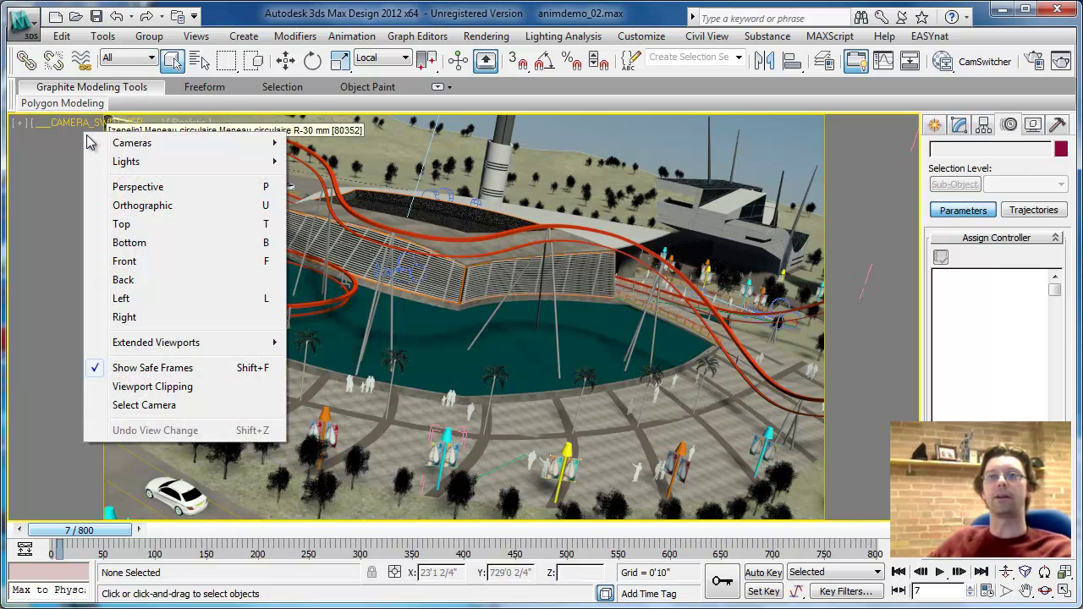
mouse_move(118, 144)
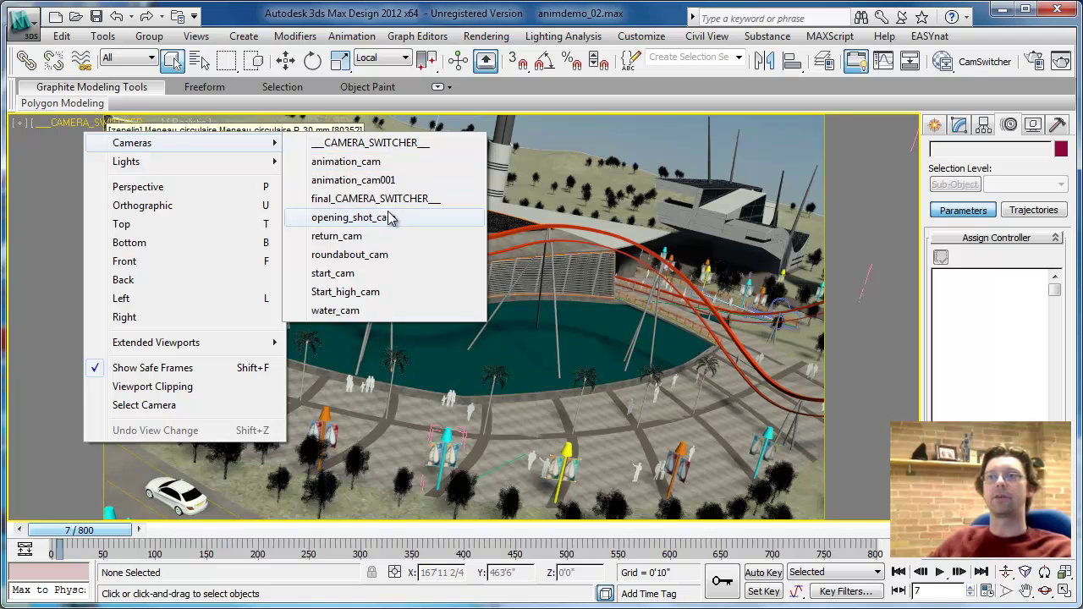
click(390, 199)
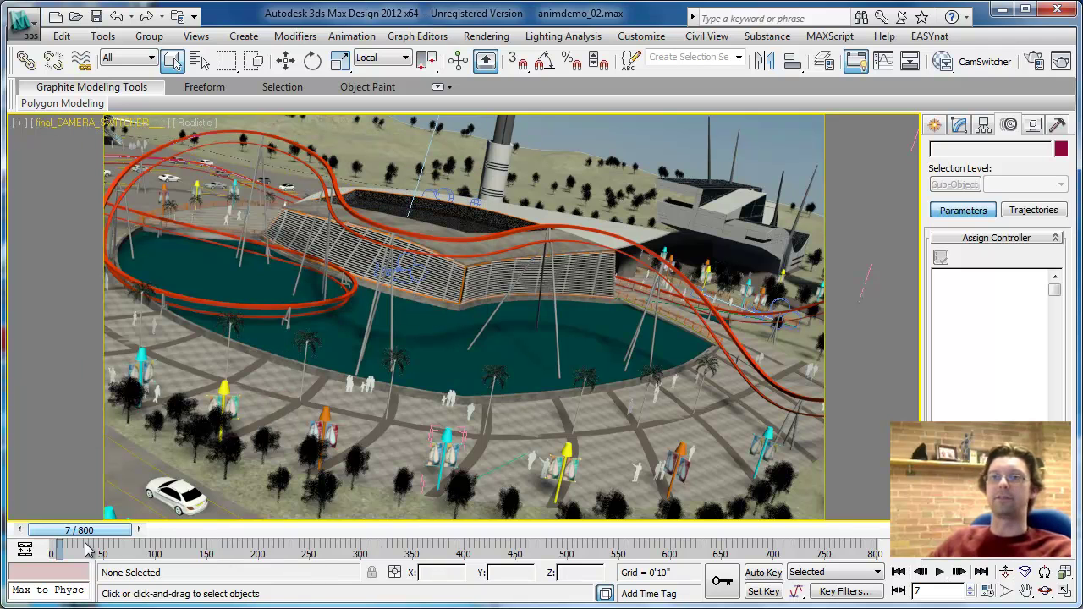
mouse_move(107, 535)
mouse_down()
mouse_move(317, 533)
mouse_move(99, 533)
mouse_up()
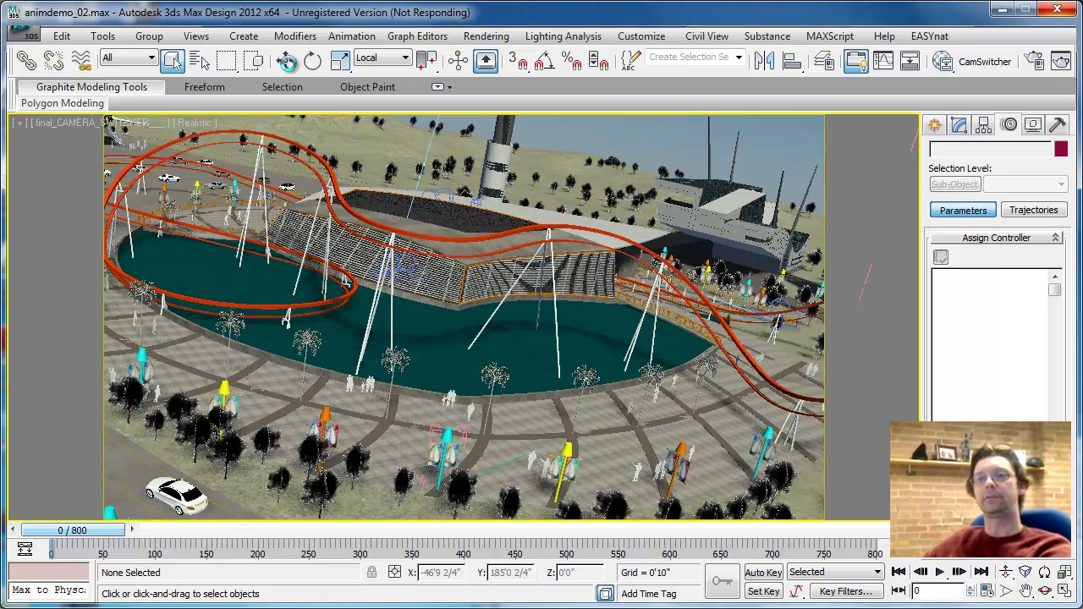
- Filter the scene object list to cameras only, select final_CAMERA_SWITCHER___, and scrub to frame 173 to check its keyed cuts
key(h)
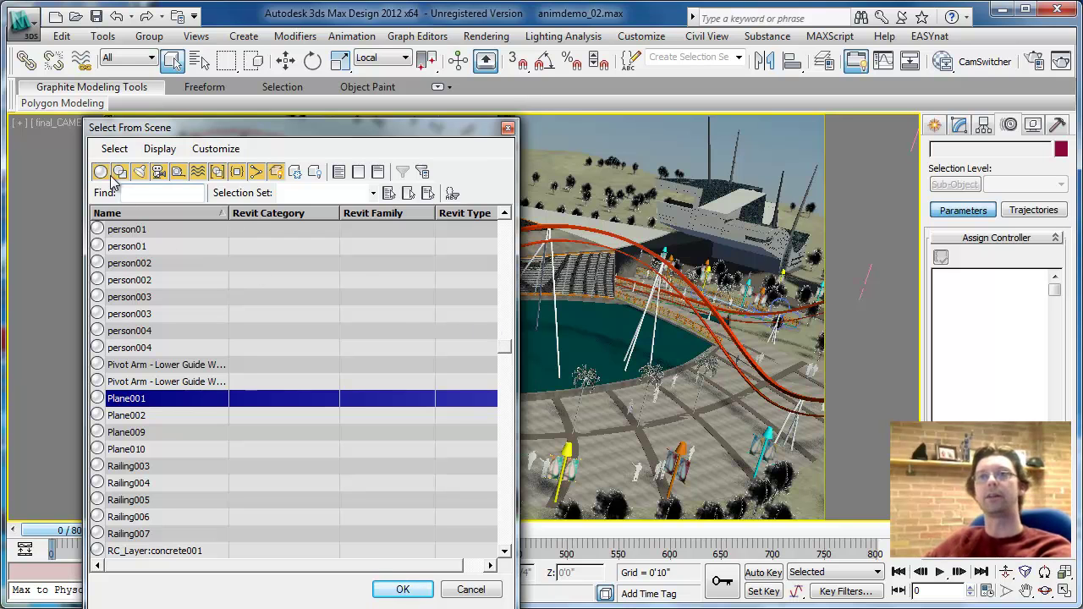
click(357, 174)
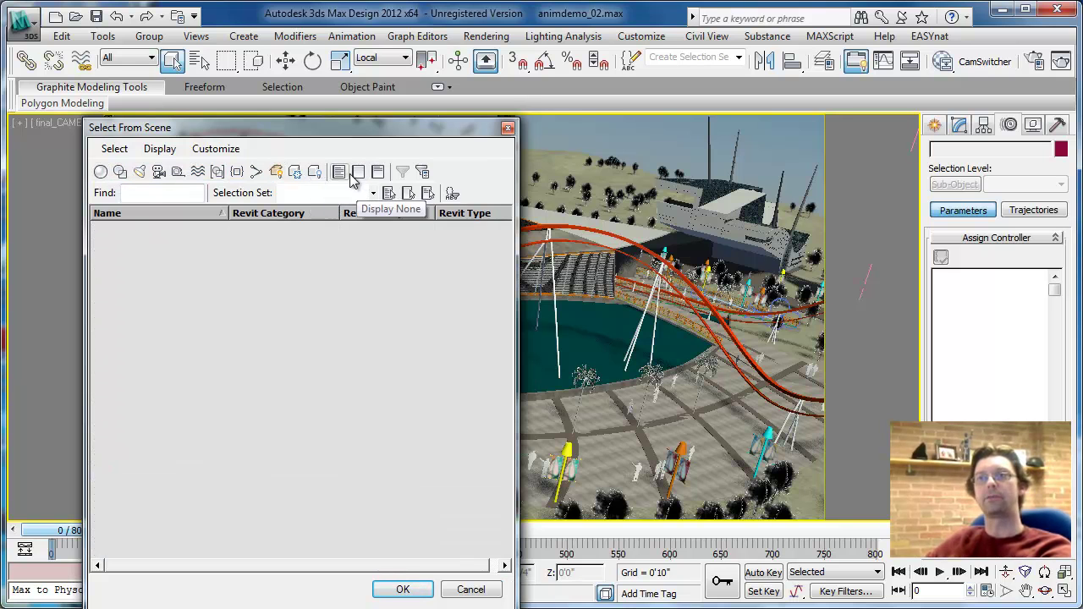
click(178, 172)
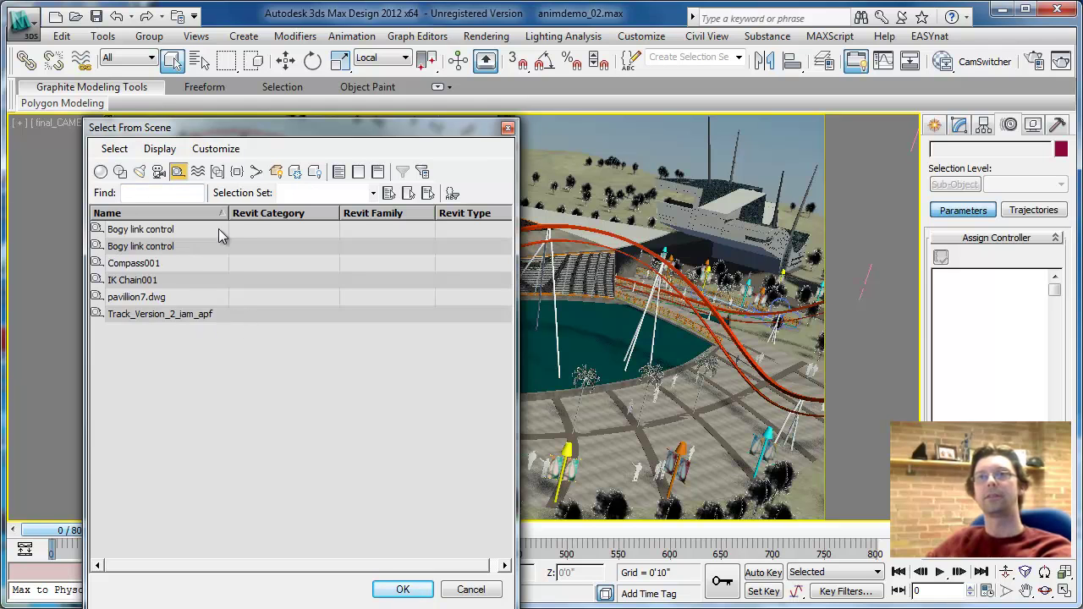
click(158, 171)
click(178, 172)
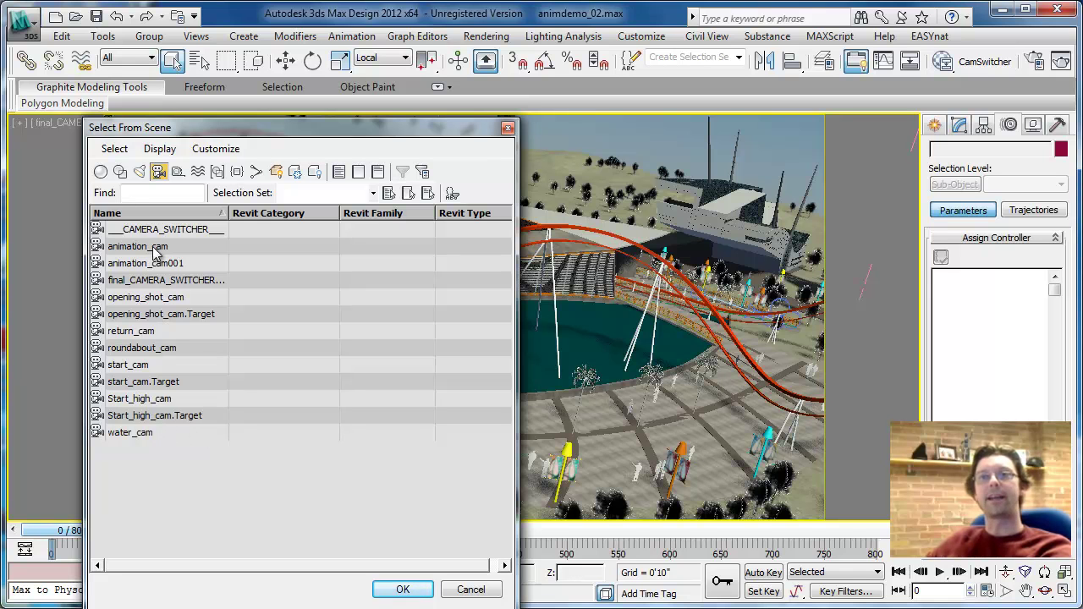
click(161, 282)
click(413, 595)
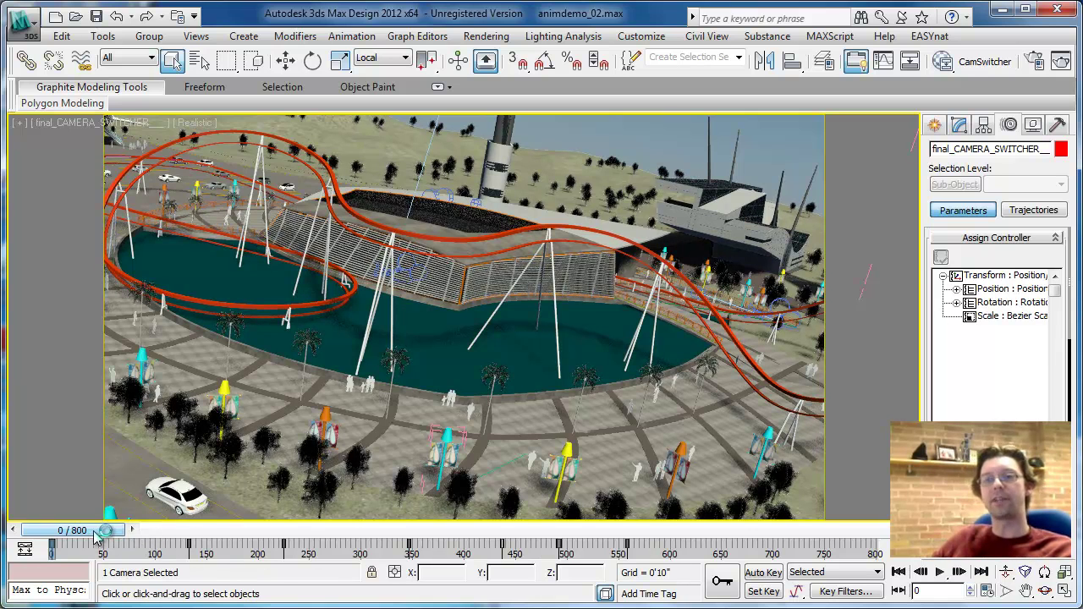
drag(103, 531, 241, 545)
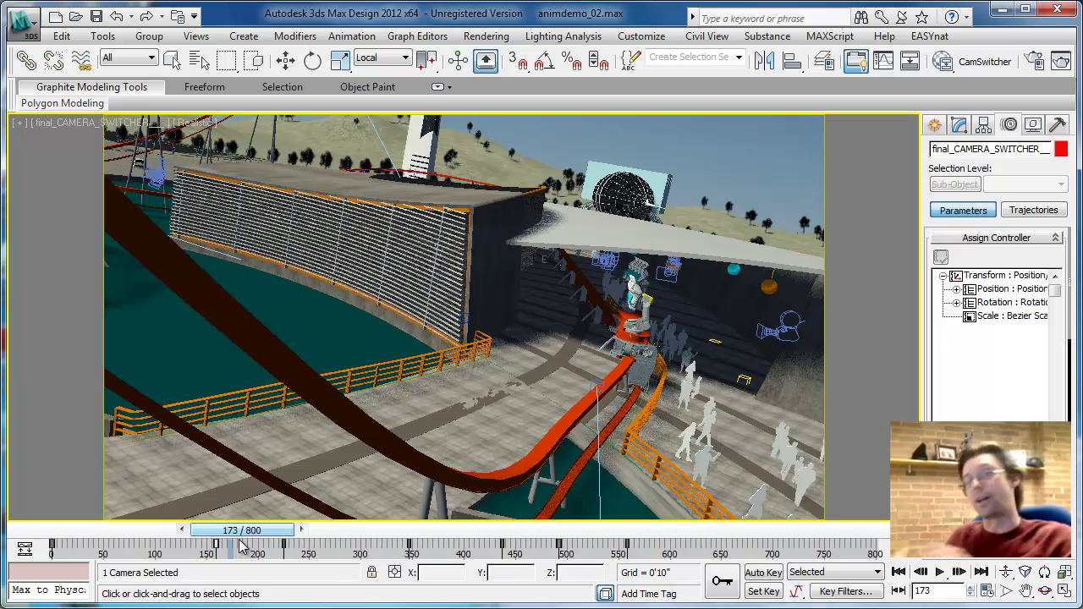
key(q)
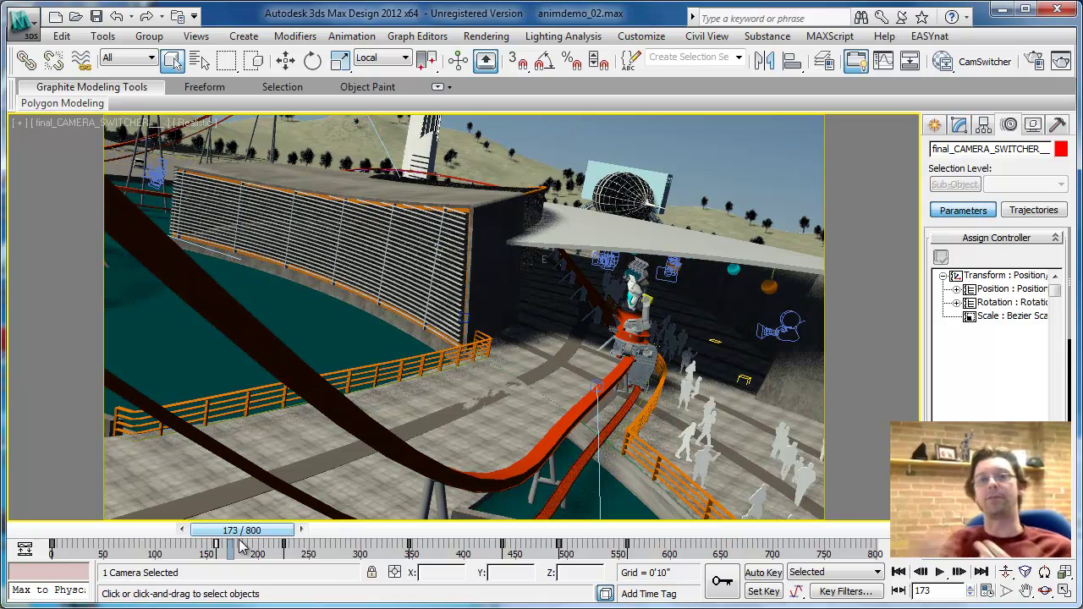